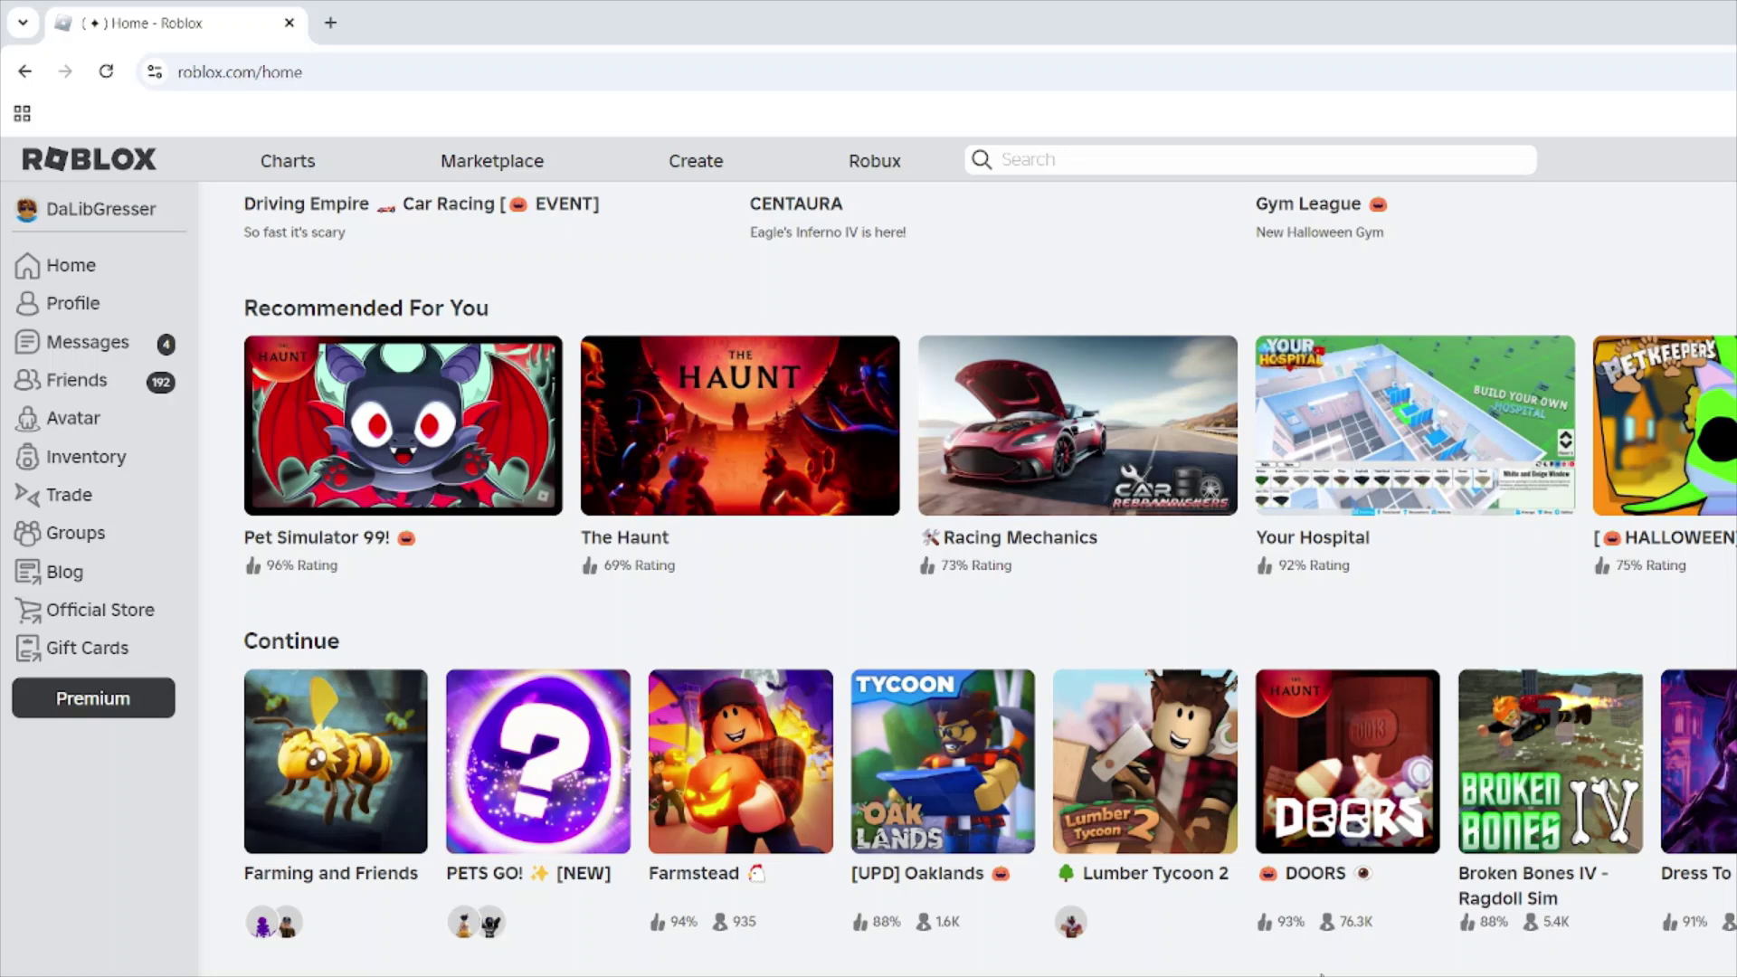
# Switch from the Roblox home page to Paint 3D, finding it by searching the installed apps for "paint"
pyautogui.scroll(-6, 1668, 864)
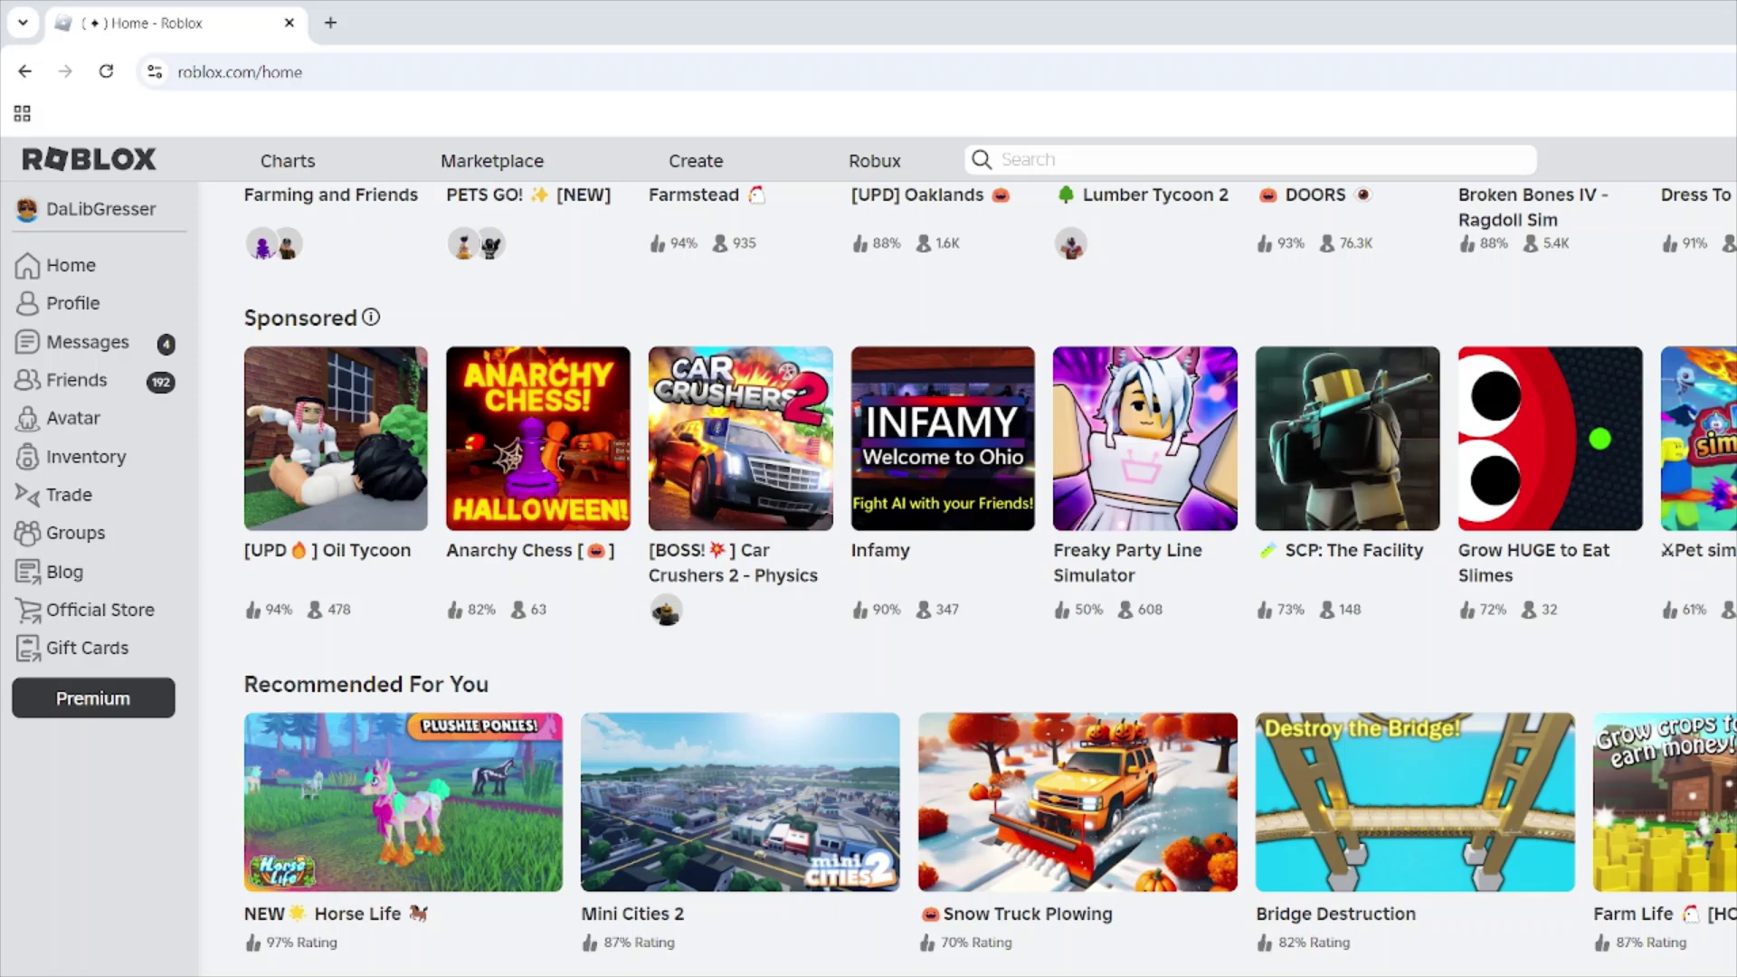
pyautogui.press('super')
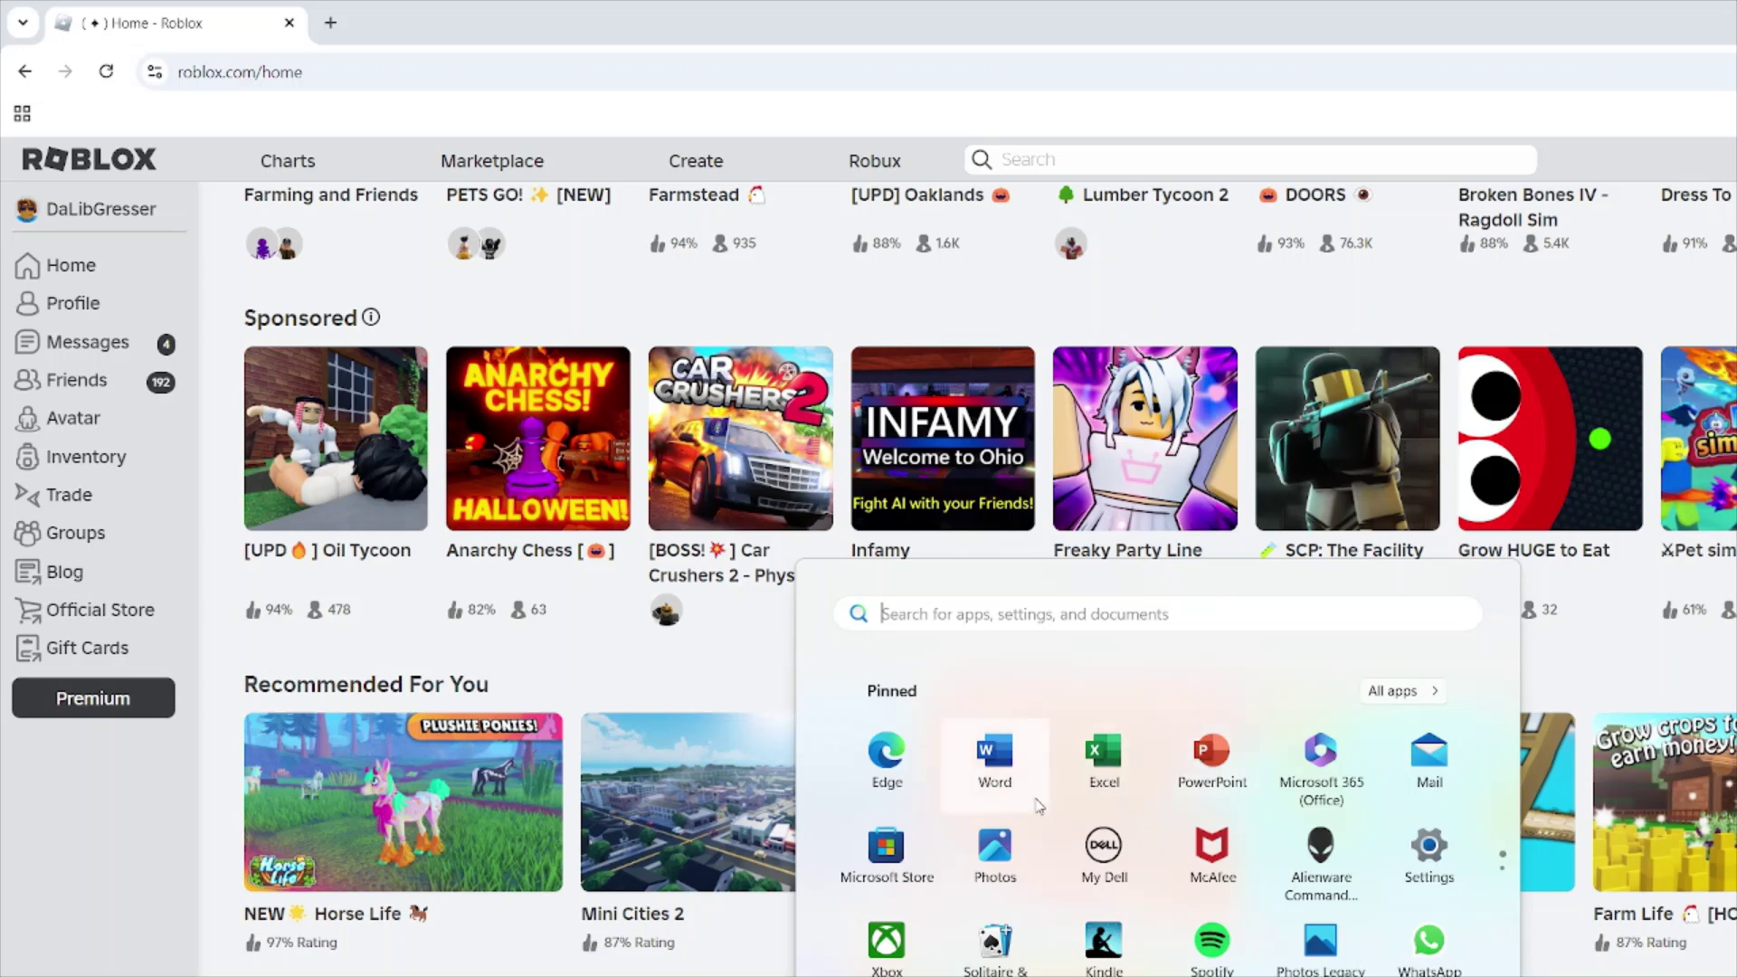
pyautogui.scroll(-1, 1004, 769)
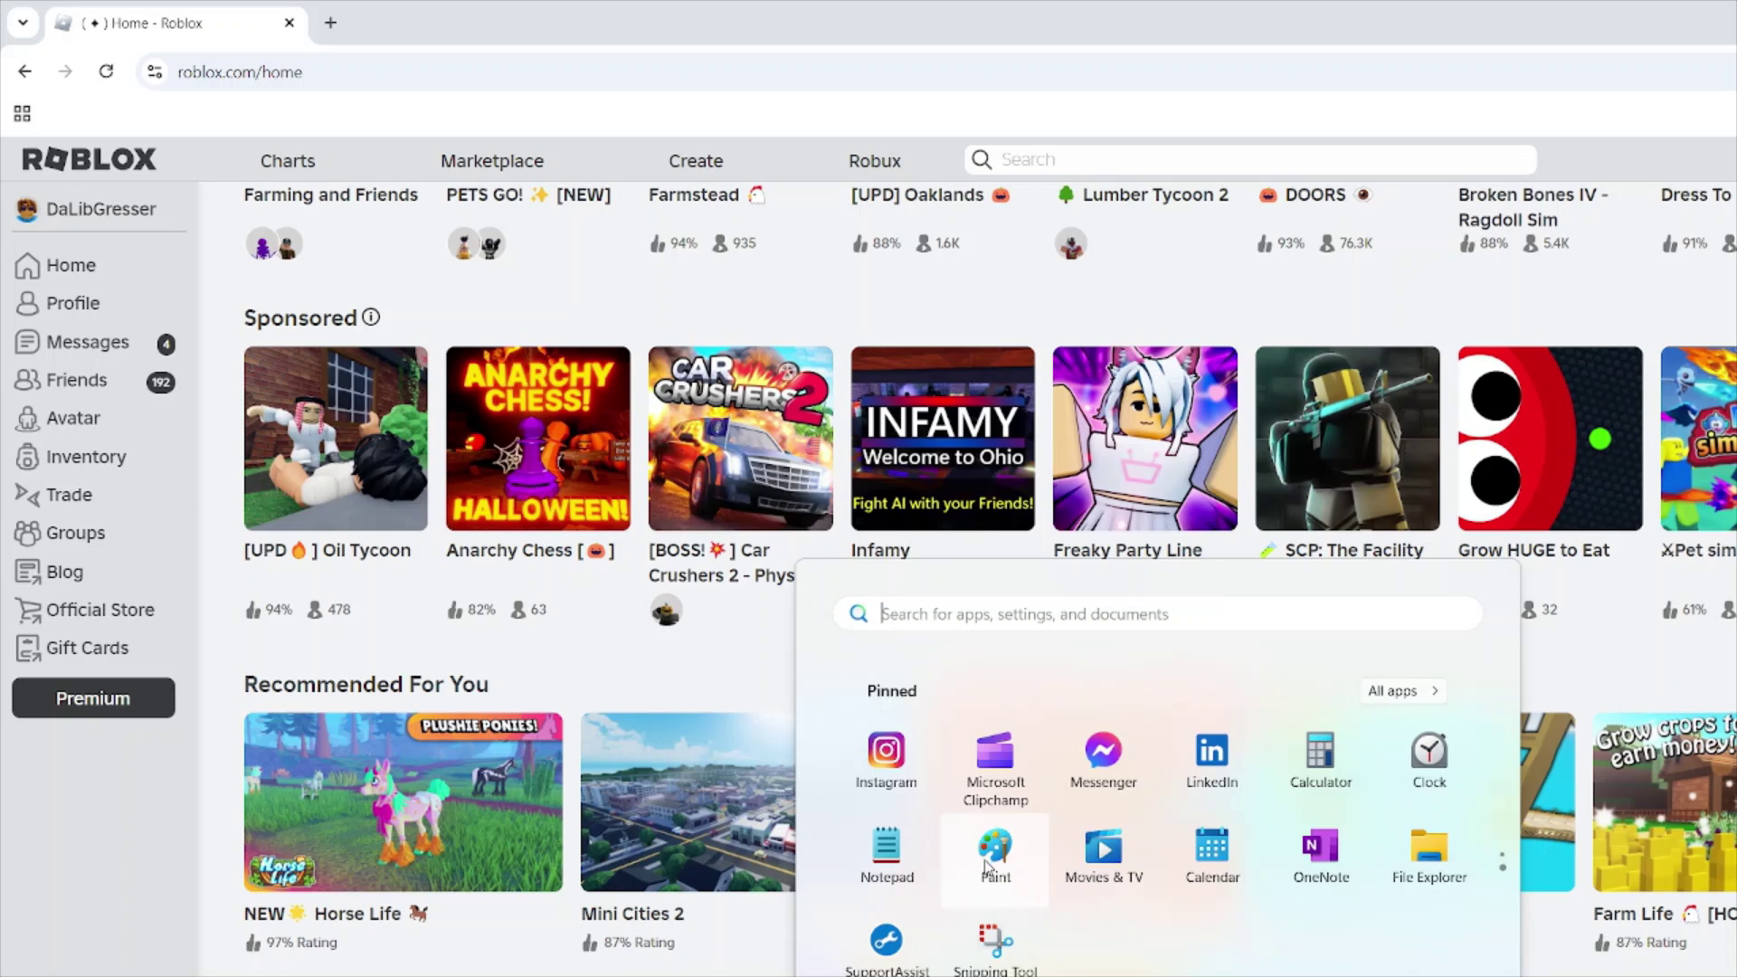
pyautogui.scroll(1, 995, 873)
pyautogui.scroll(-1, 995, 764)
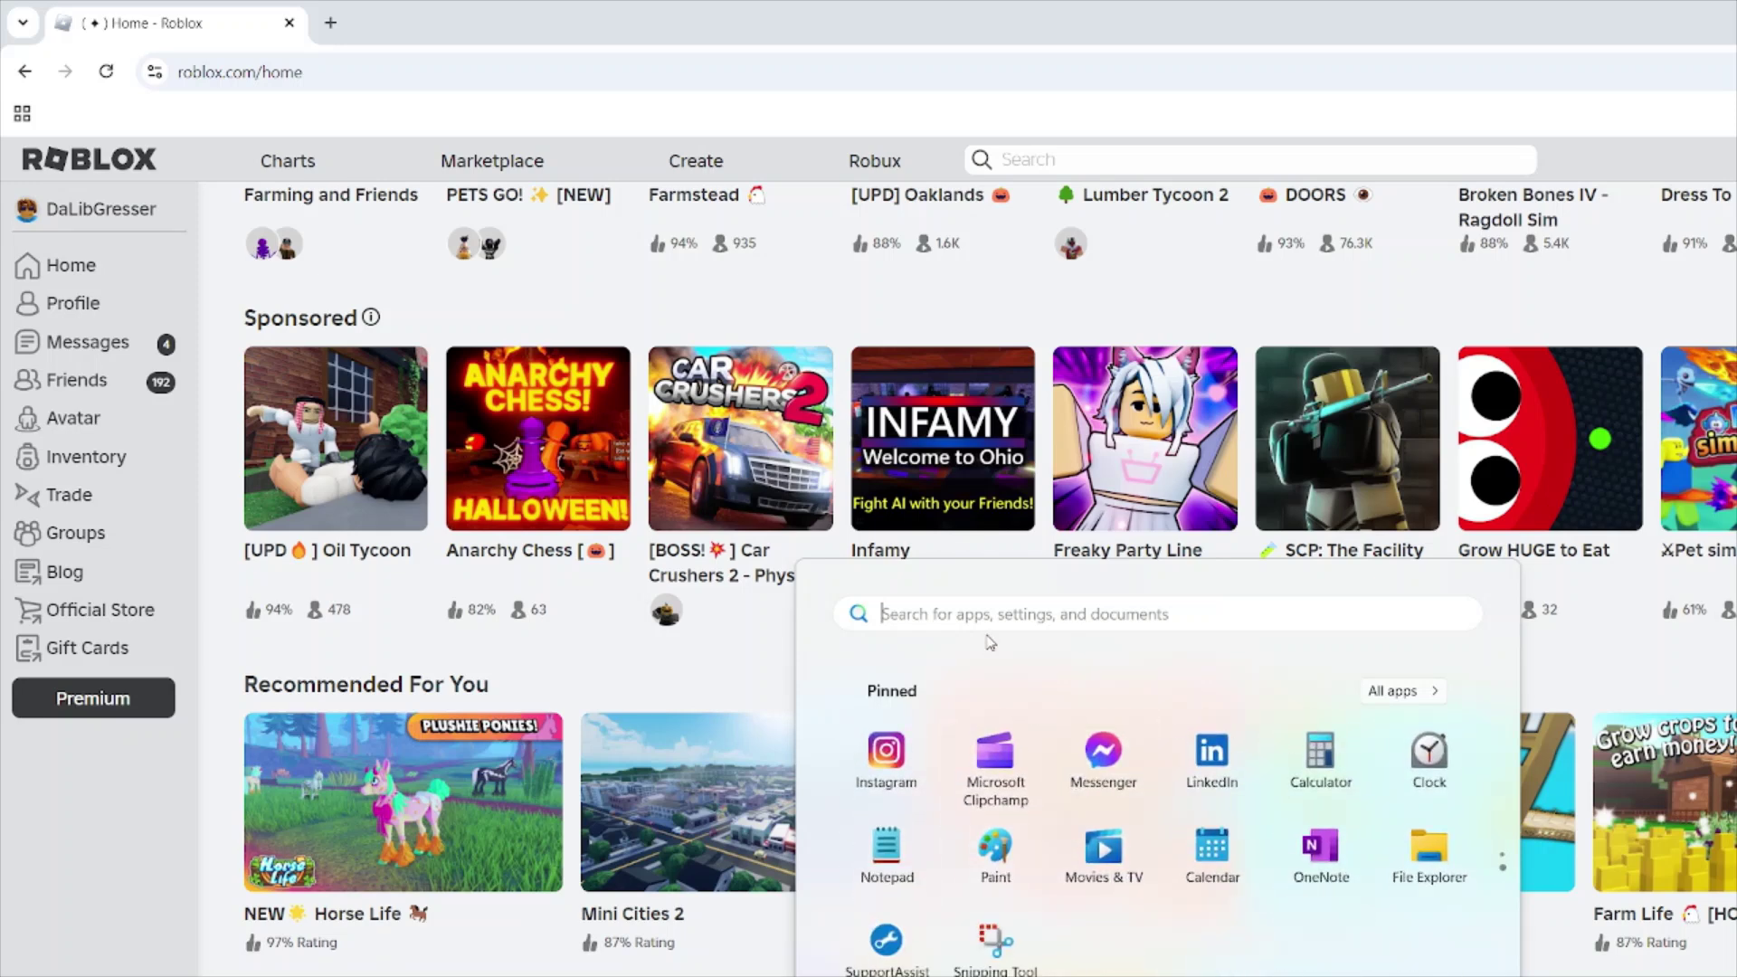
pyautogui.write('paint')
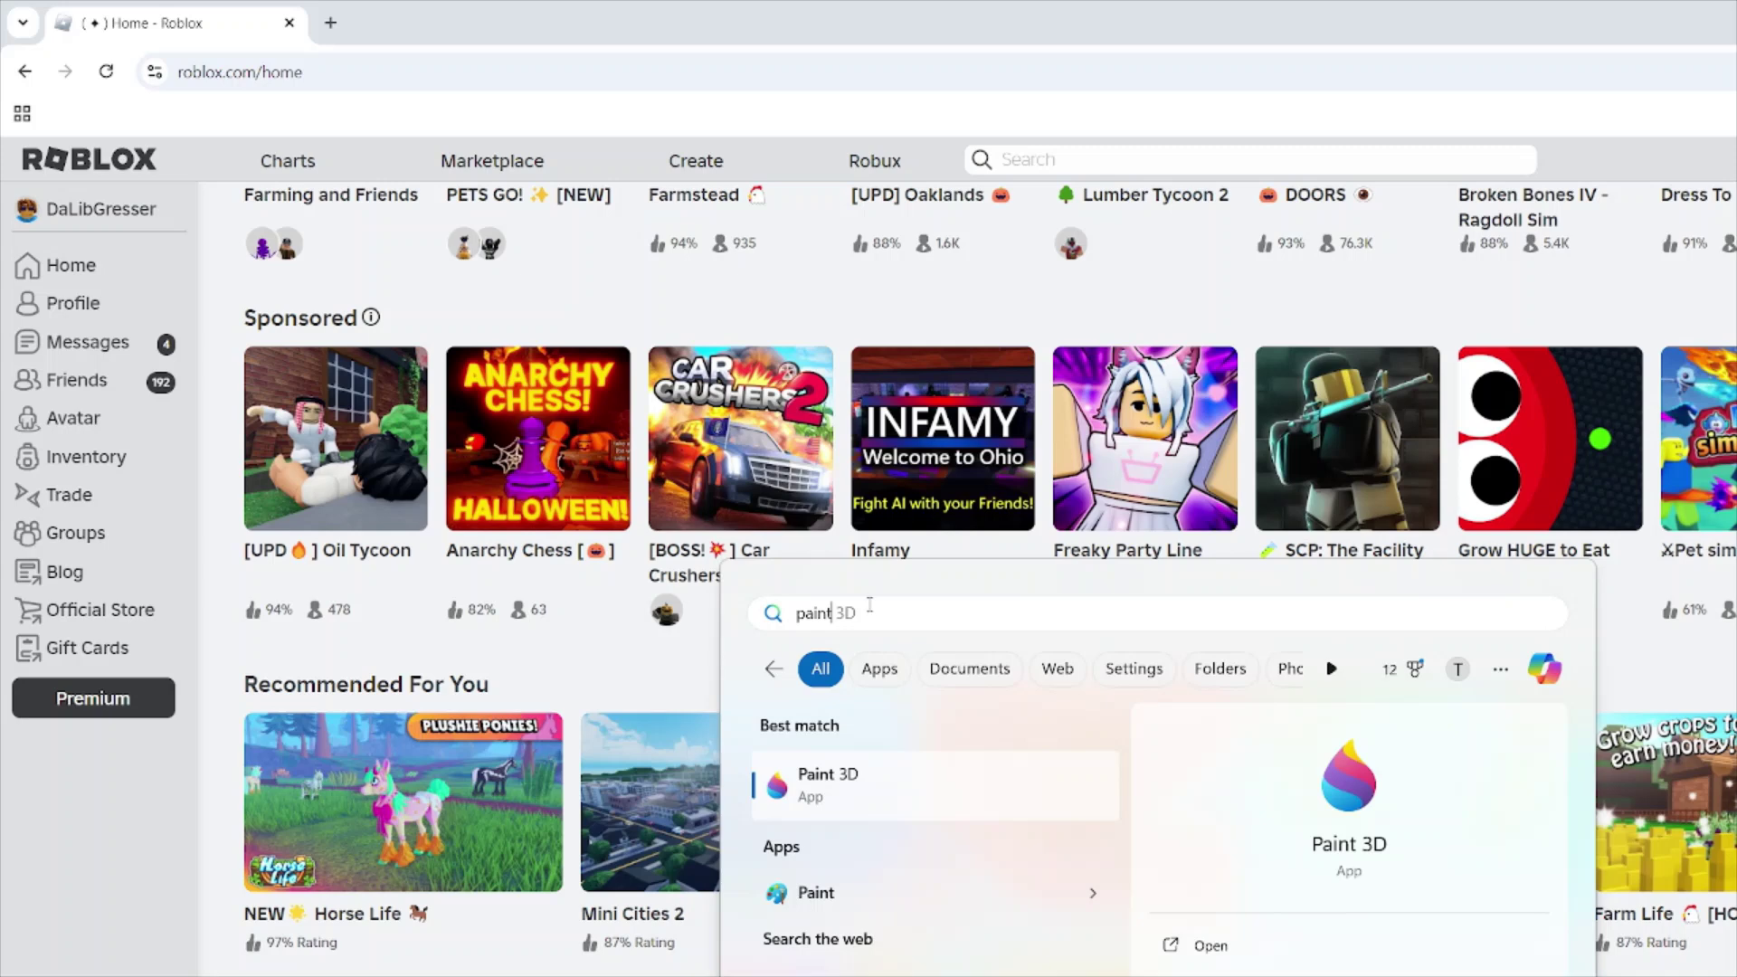
pyautogui.click(842, 798)
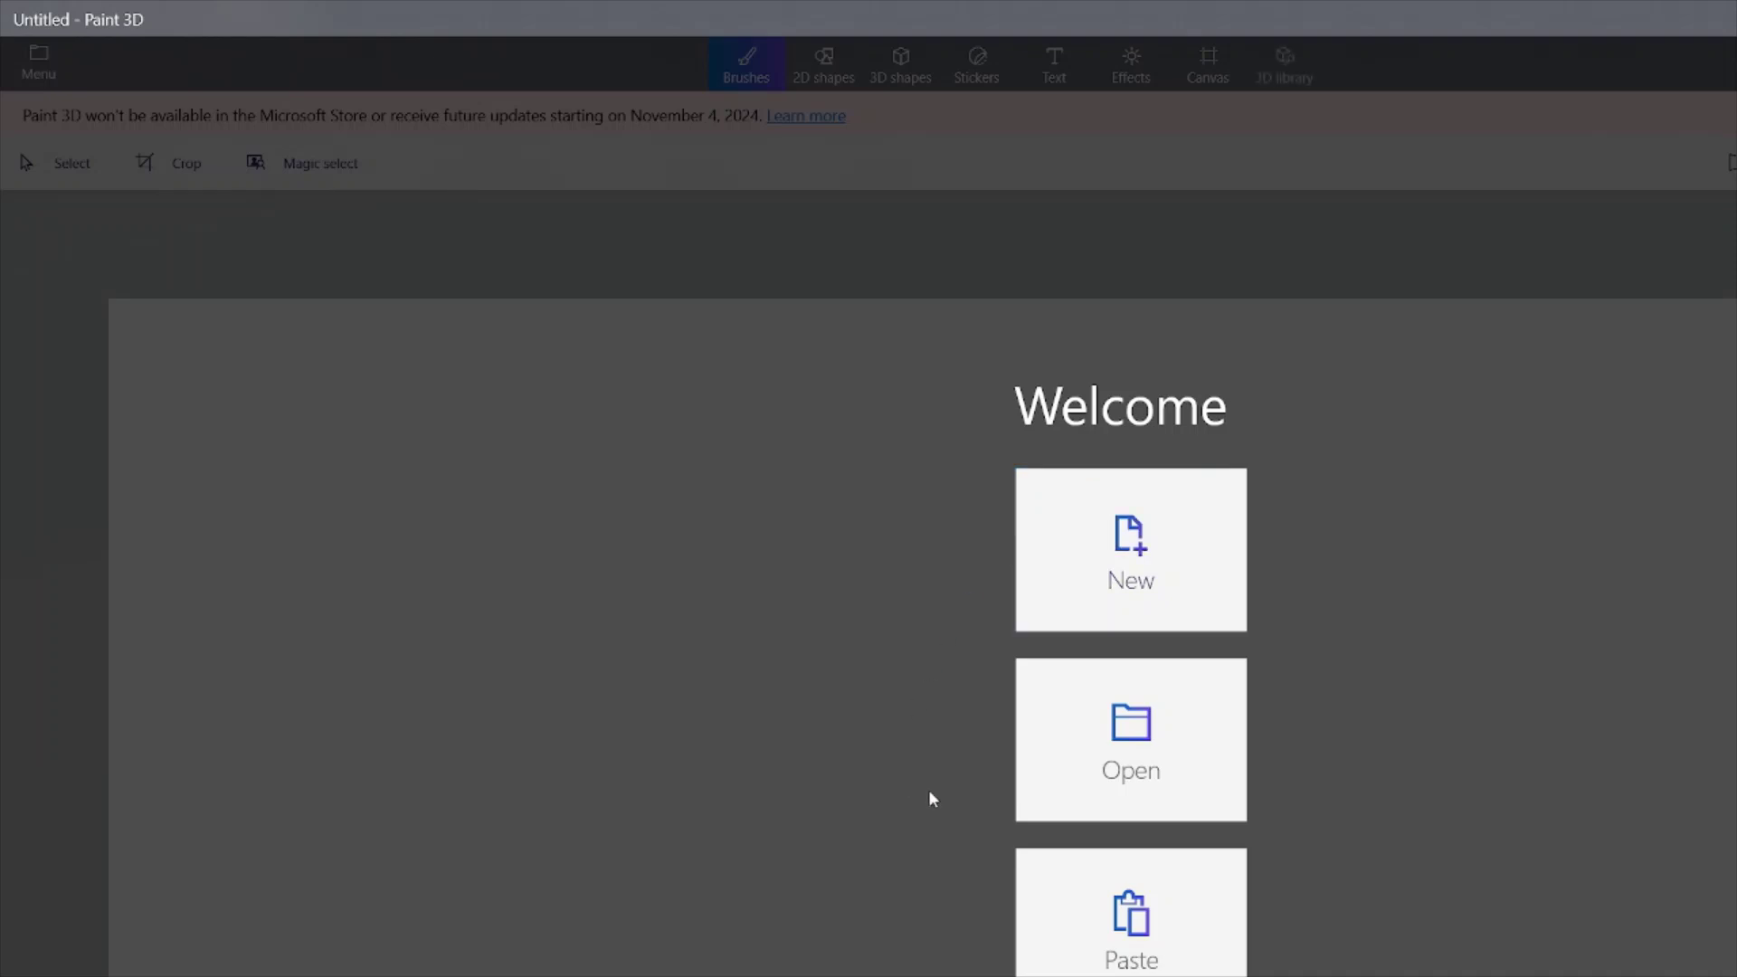
# Browse for an existing image to open and look through the Screenshots folder in Pictures
pyautogui.click(1066, 760)
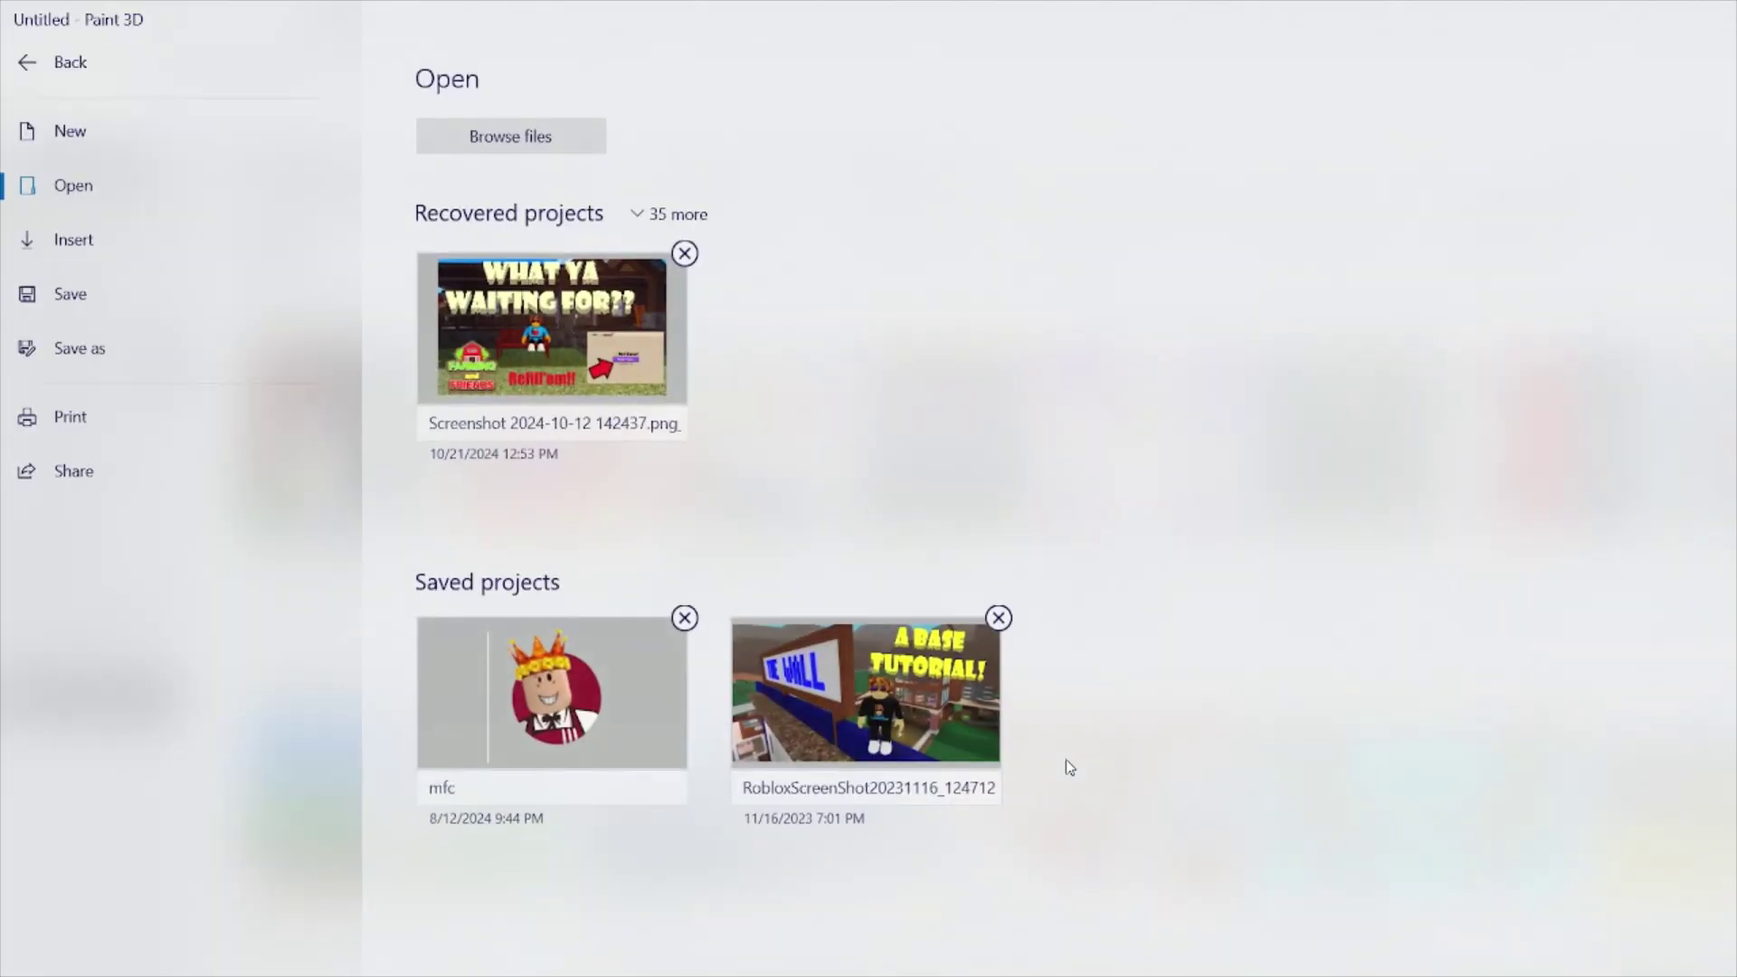
pyautogui.click(518, 136)
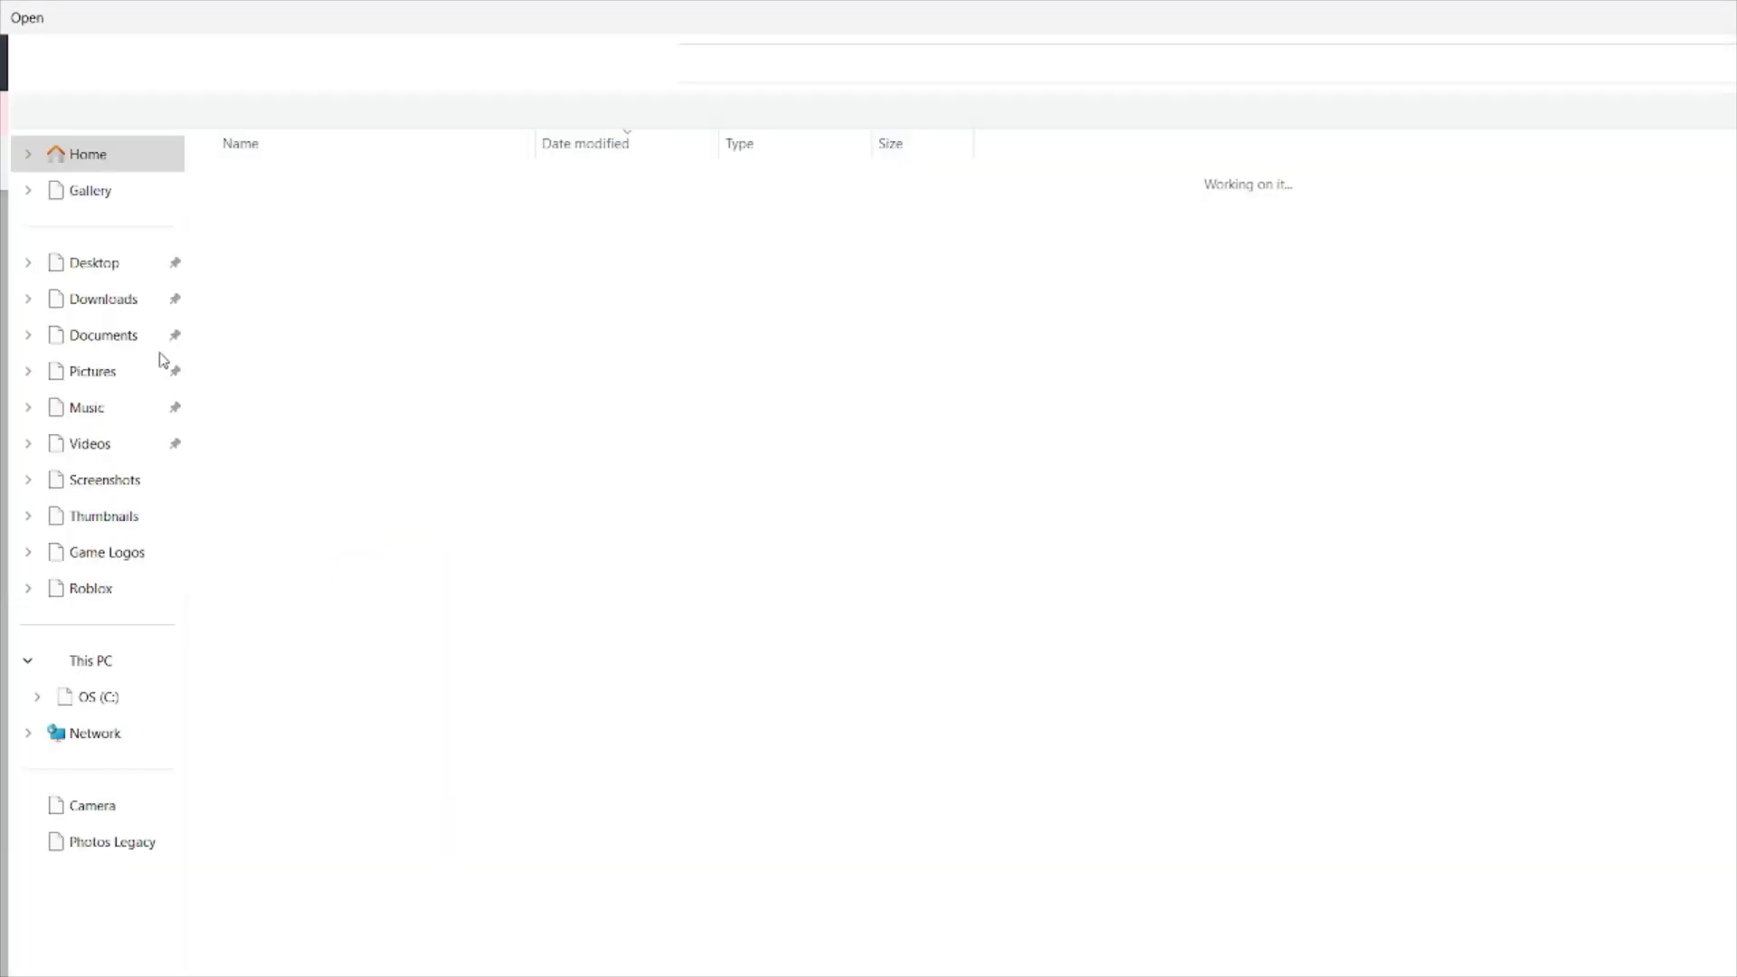
pyautogui.scroll(-1, 190, 404)
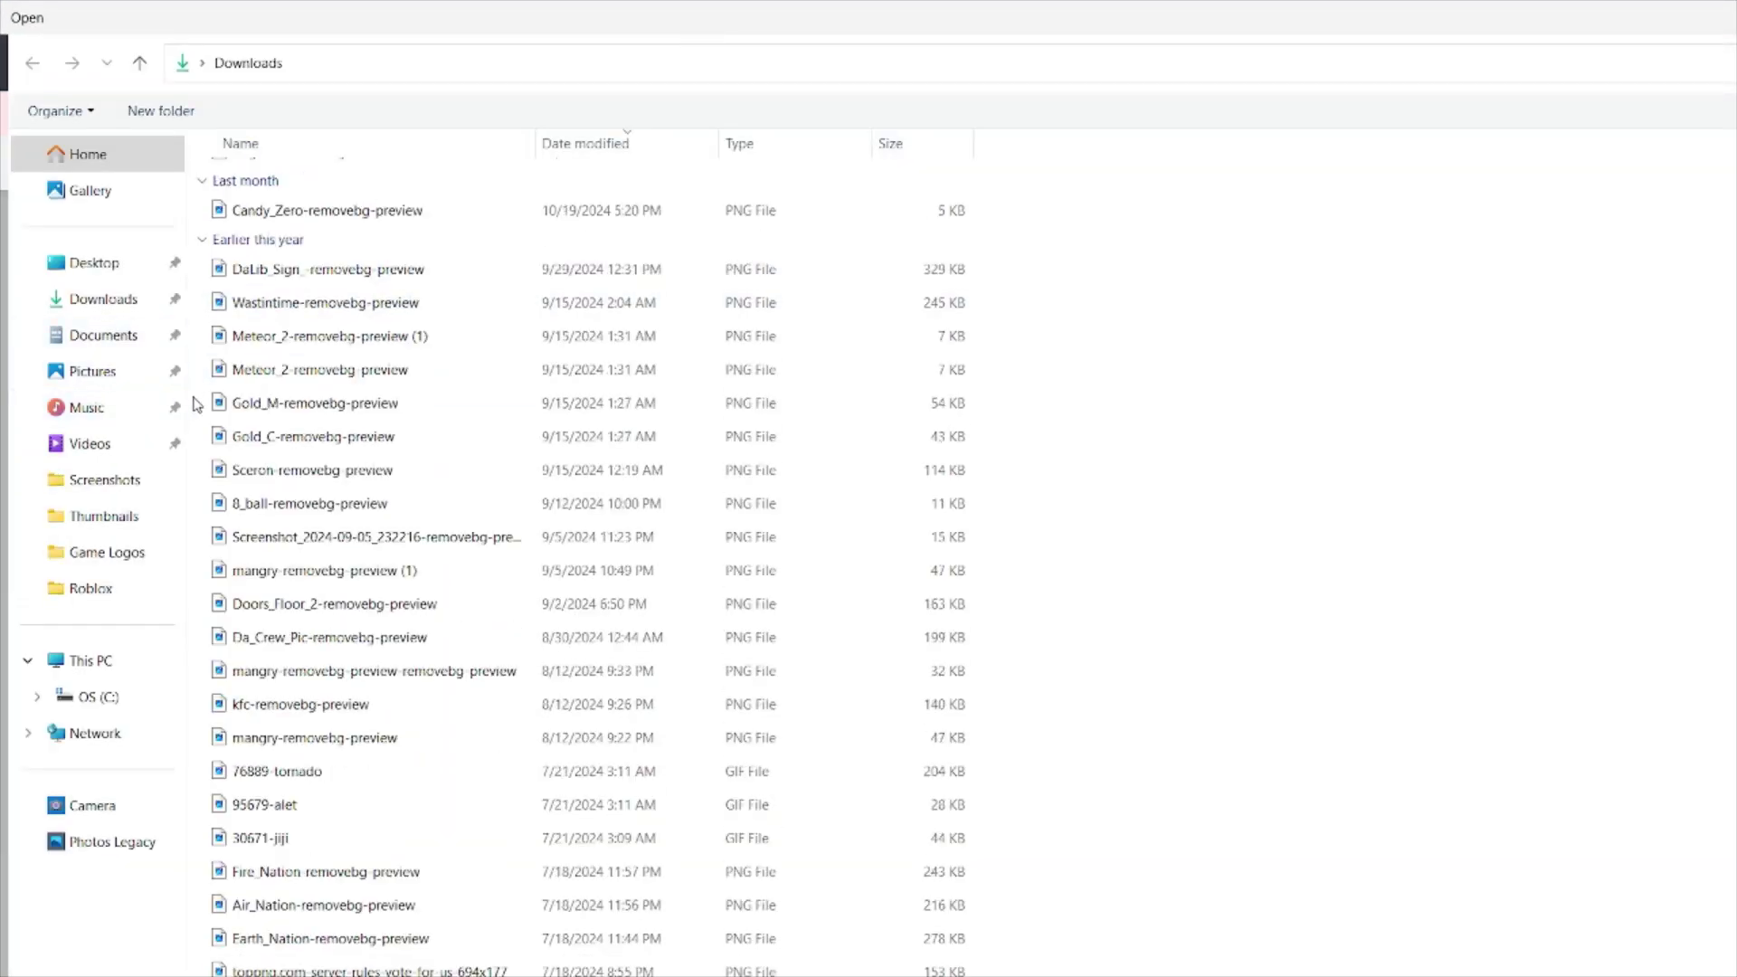
pyautogui.click(135, 497)
pyautogui.scroll(-10, 952, 634)
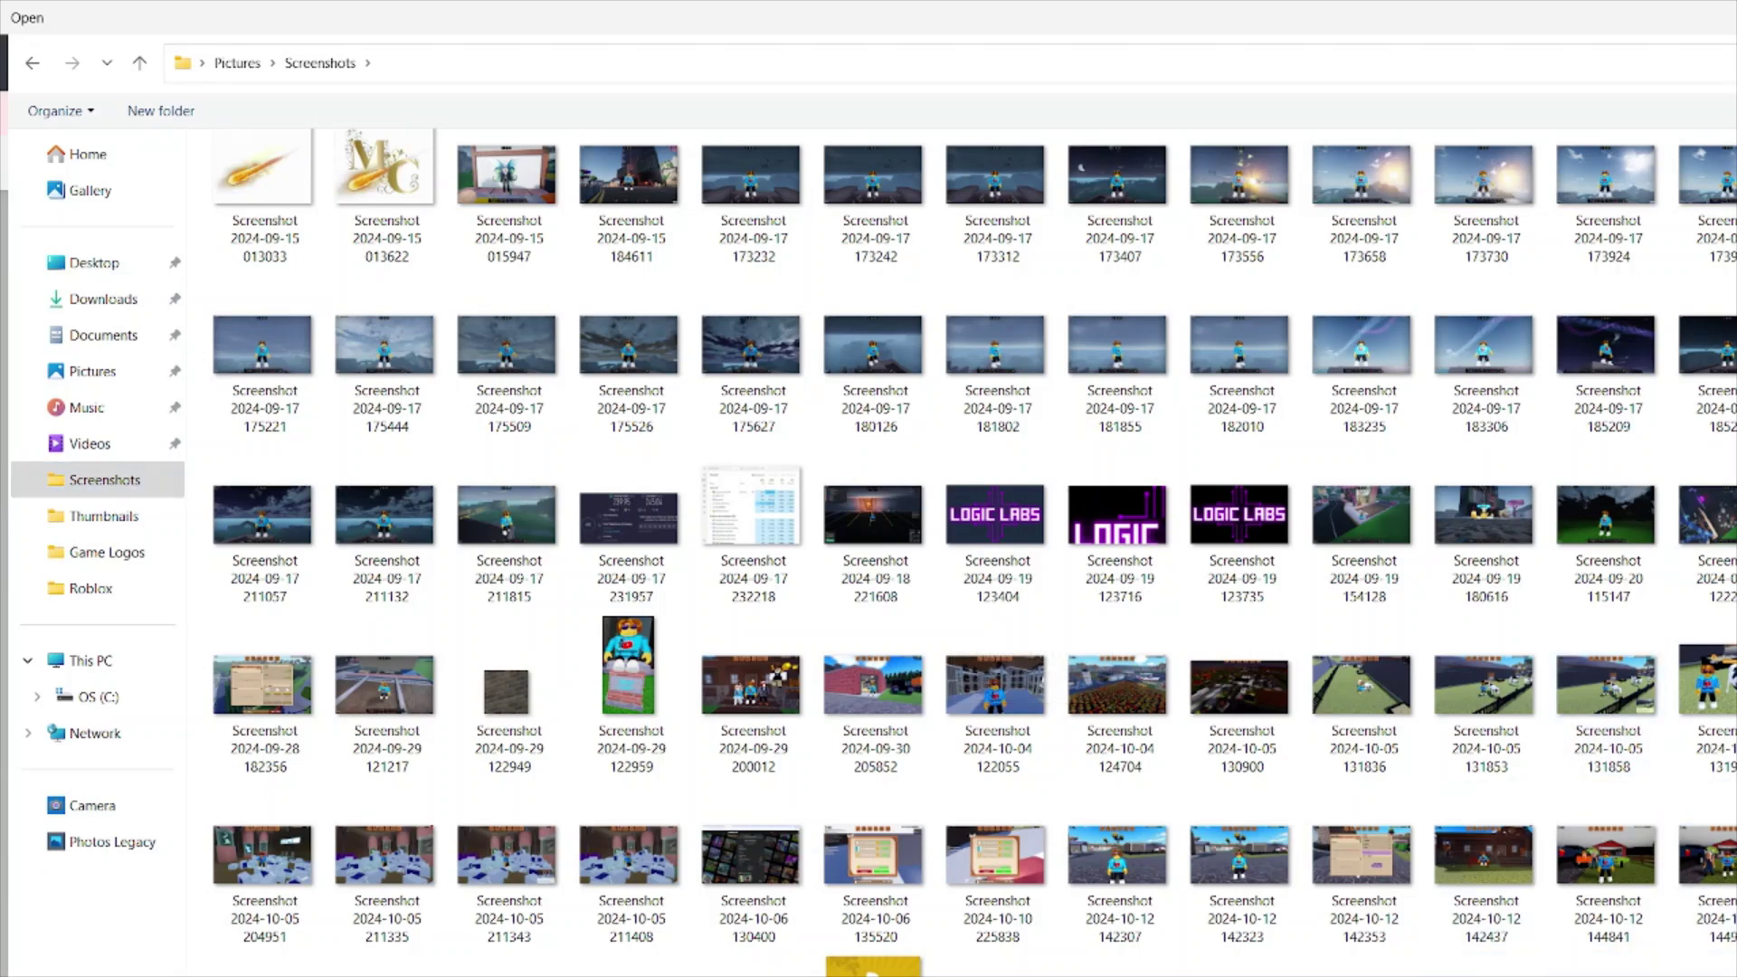
pyautogui.press('Return')
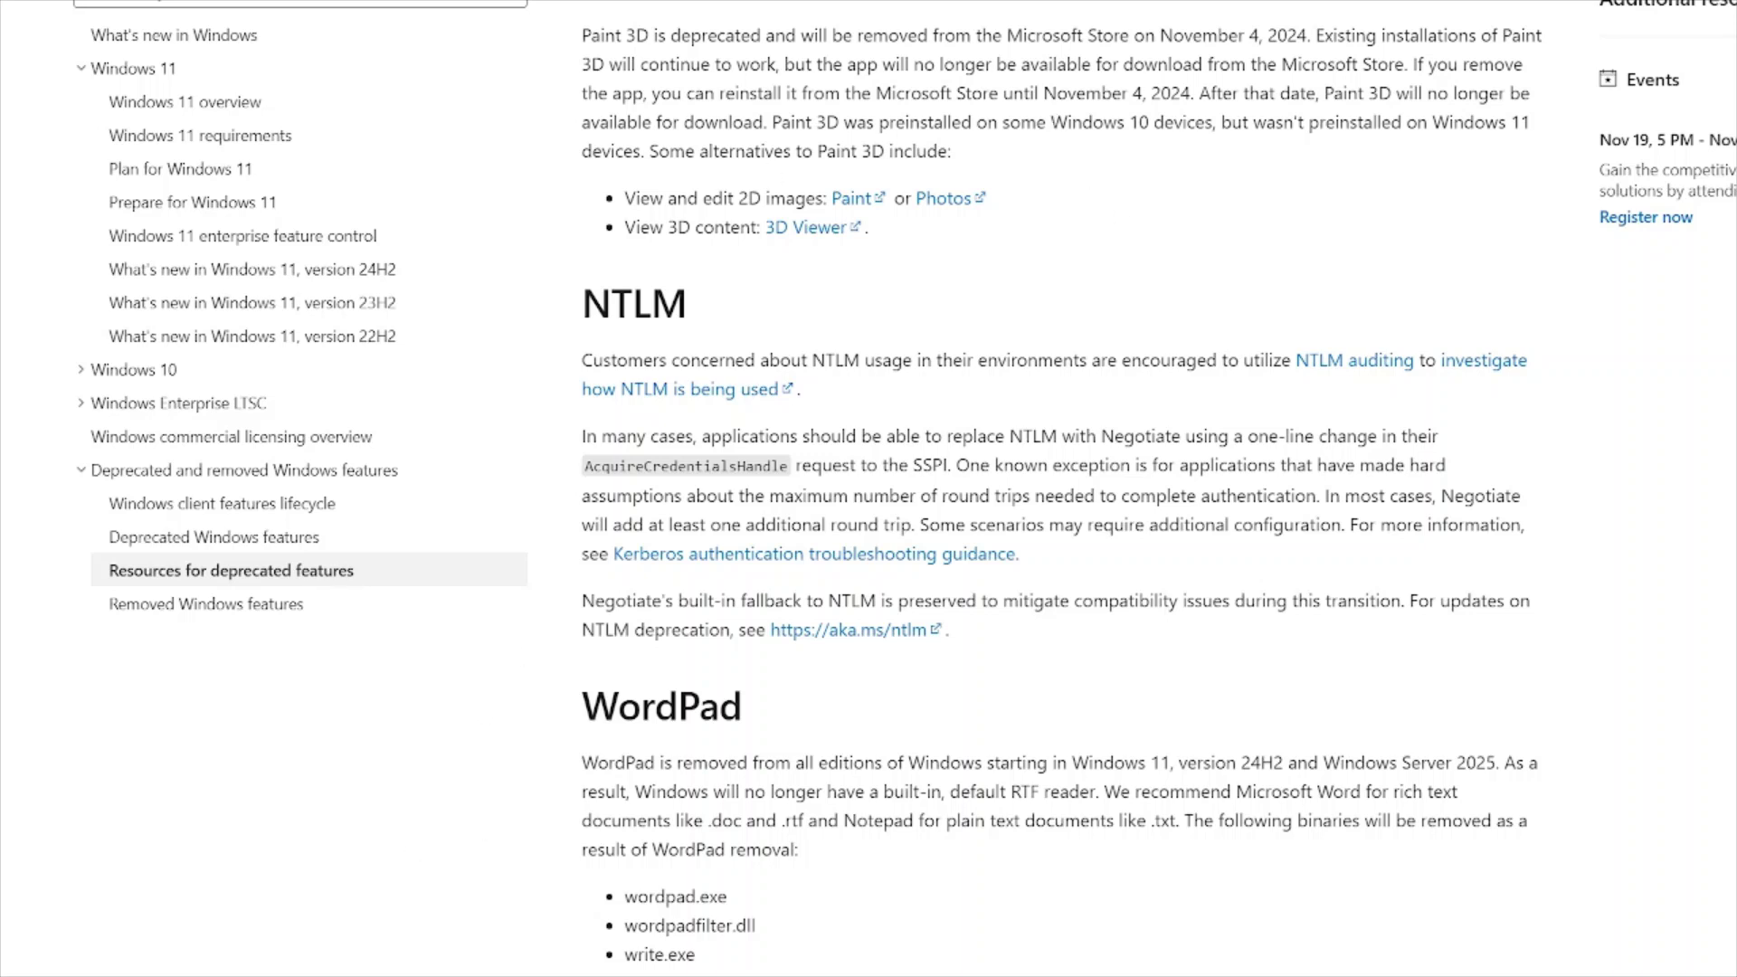
# Switch to the Microsoft Store, search for "ibis paint" and choose the Paint 3D suggestion
pyautogui.press('super')
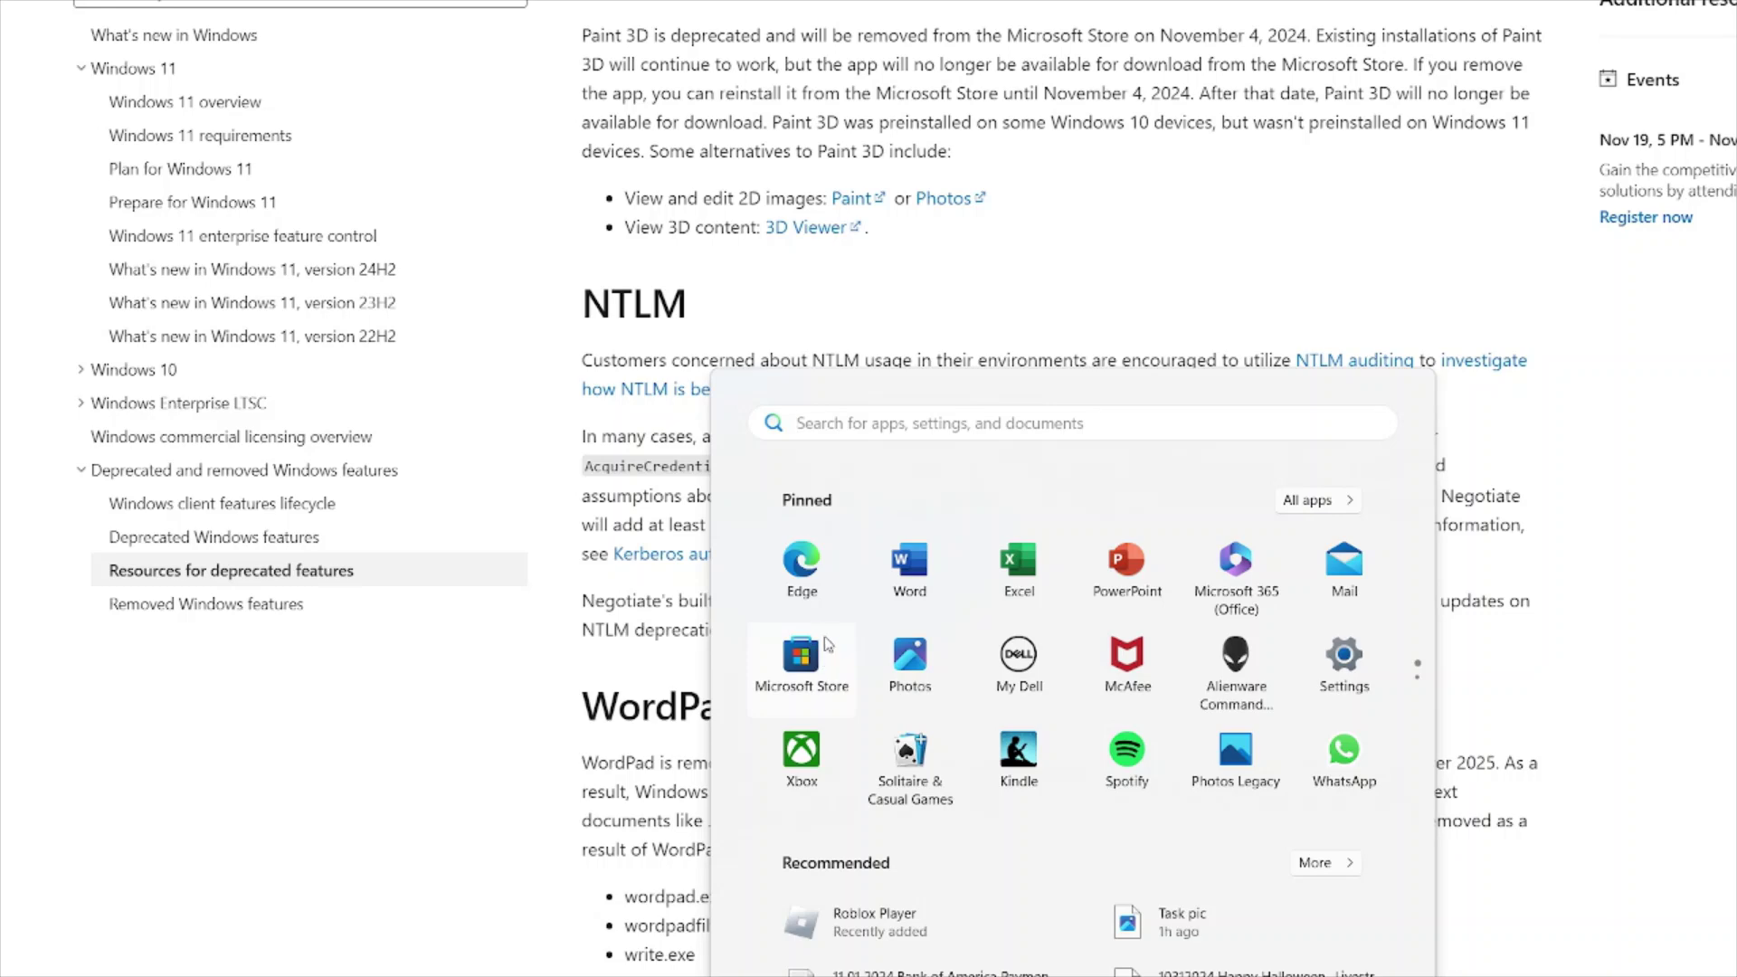
pyautogui.click(804, 679)
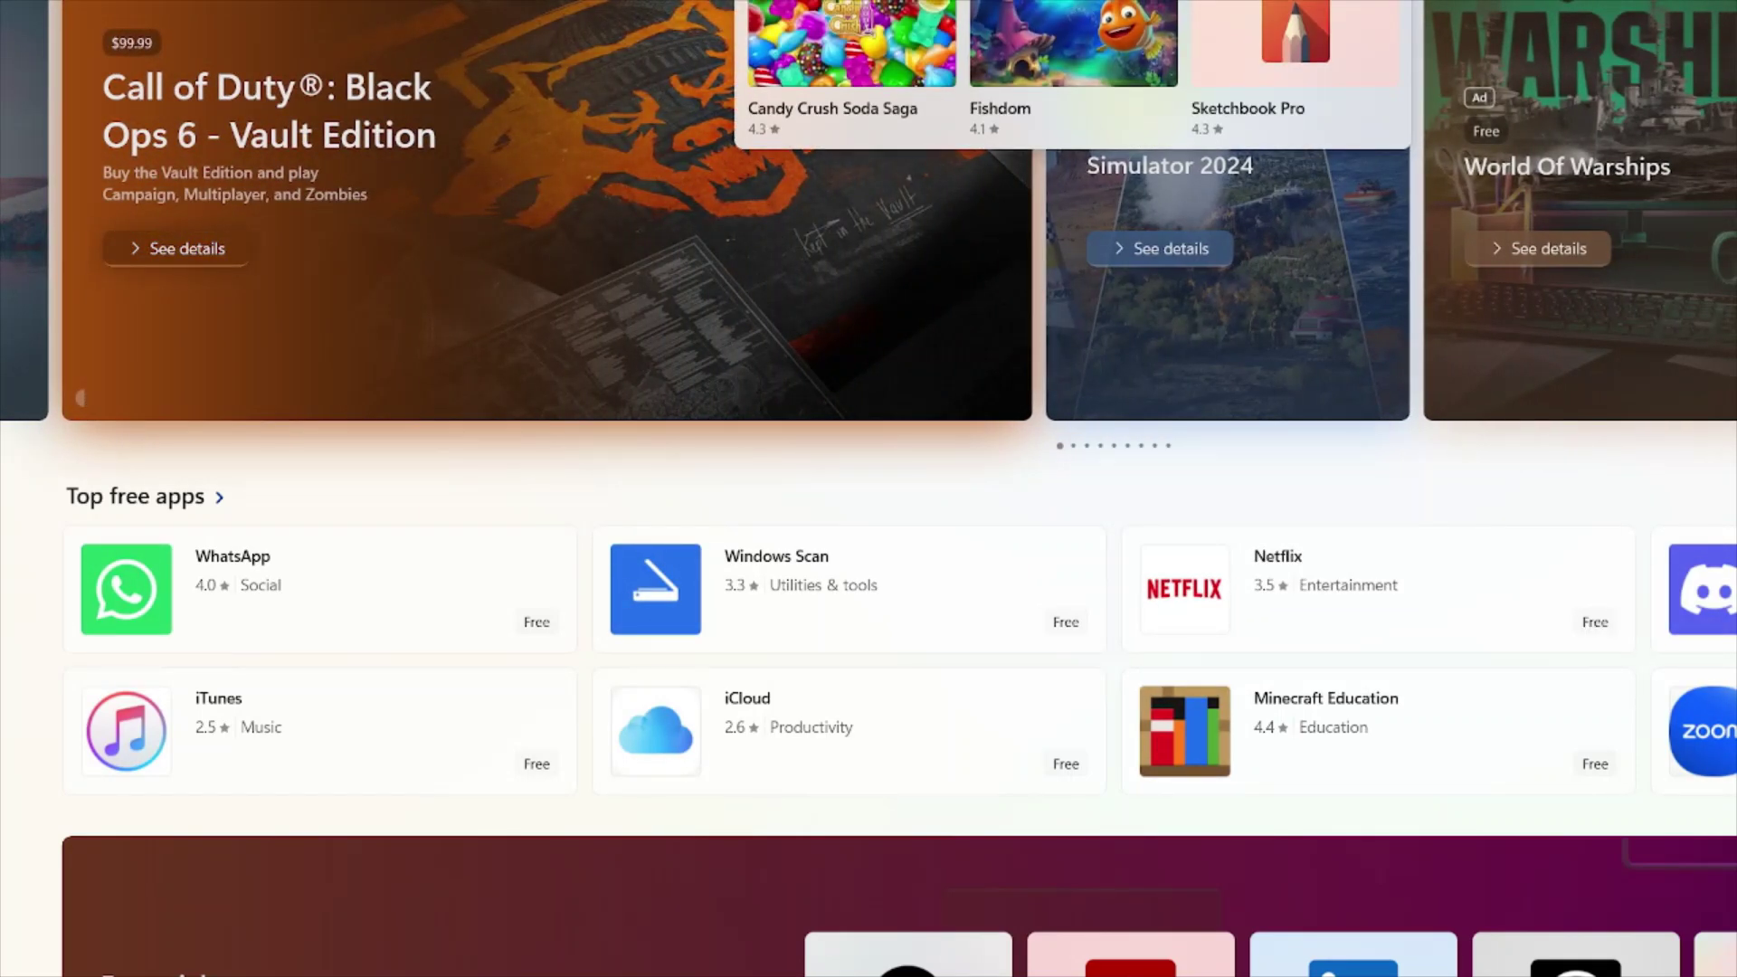
pyautogui.write('ibis paint')
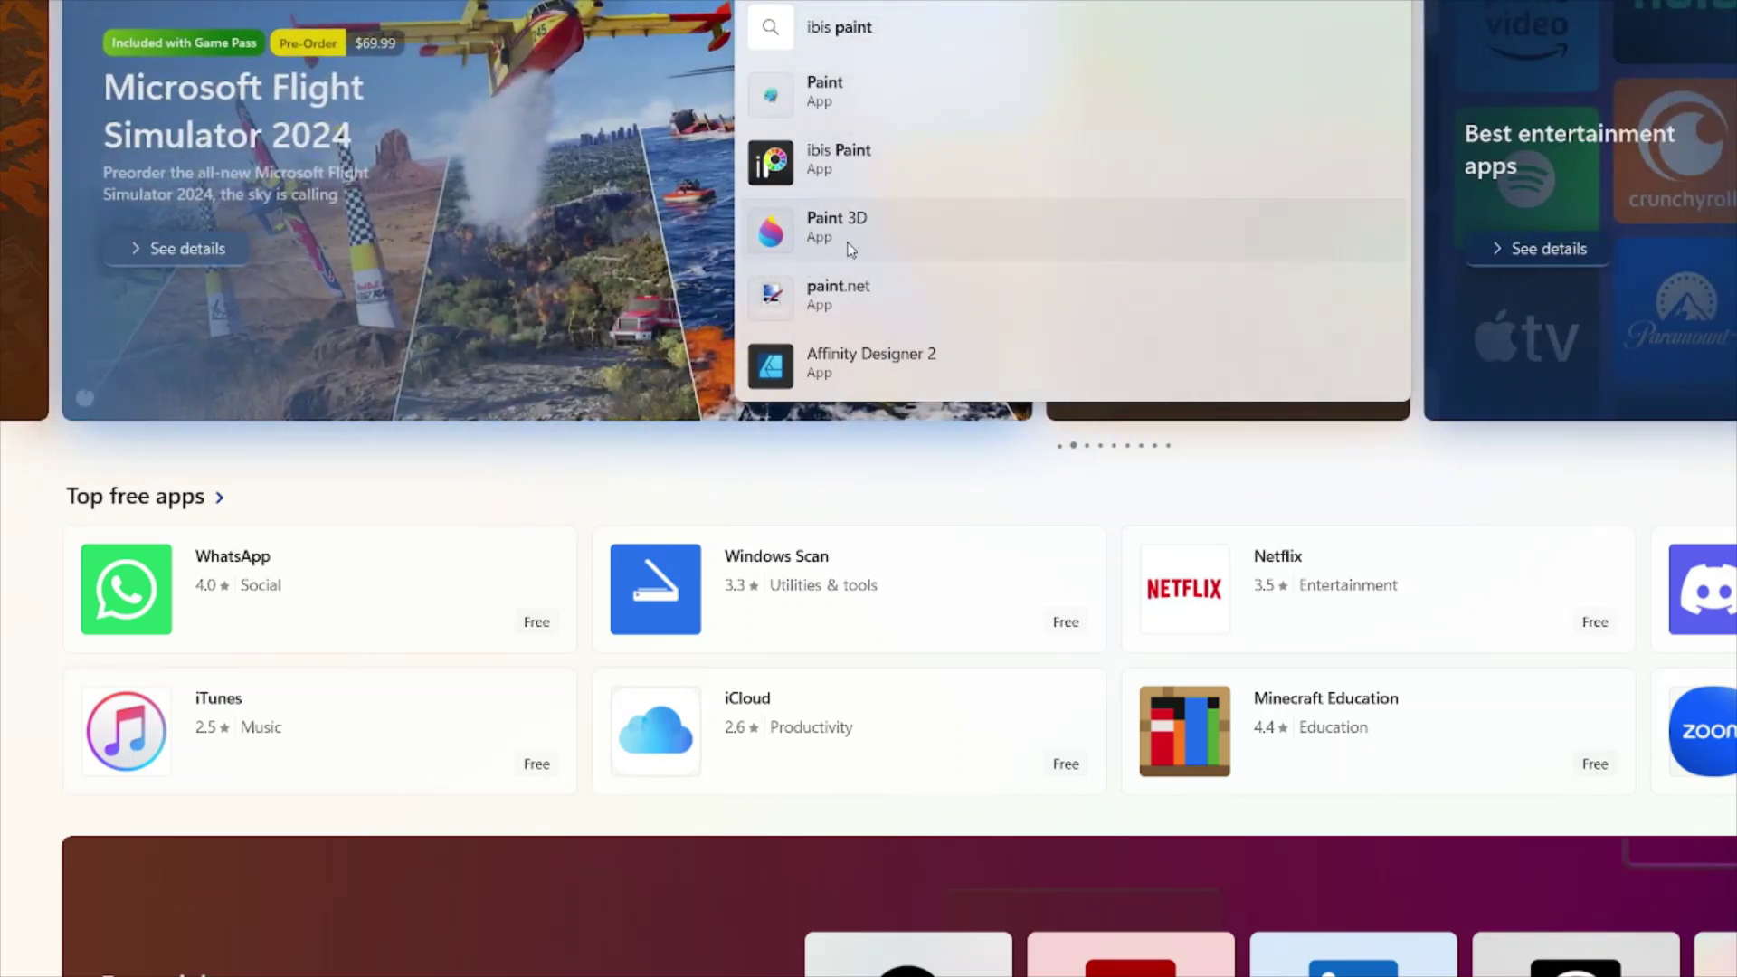
pyautogui.click(848, 238)
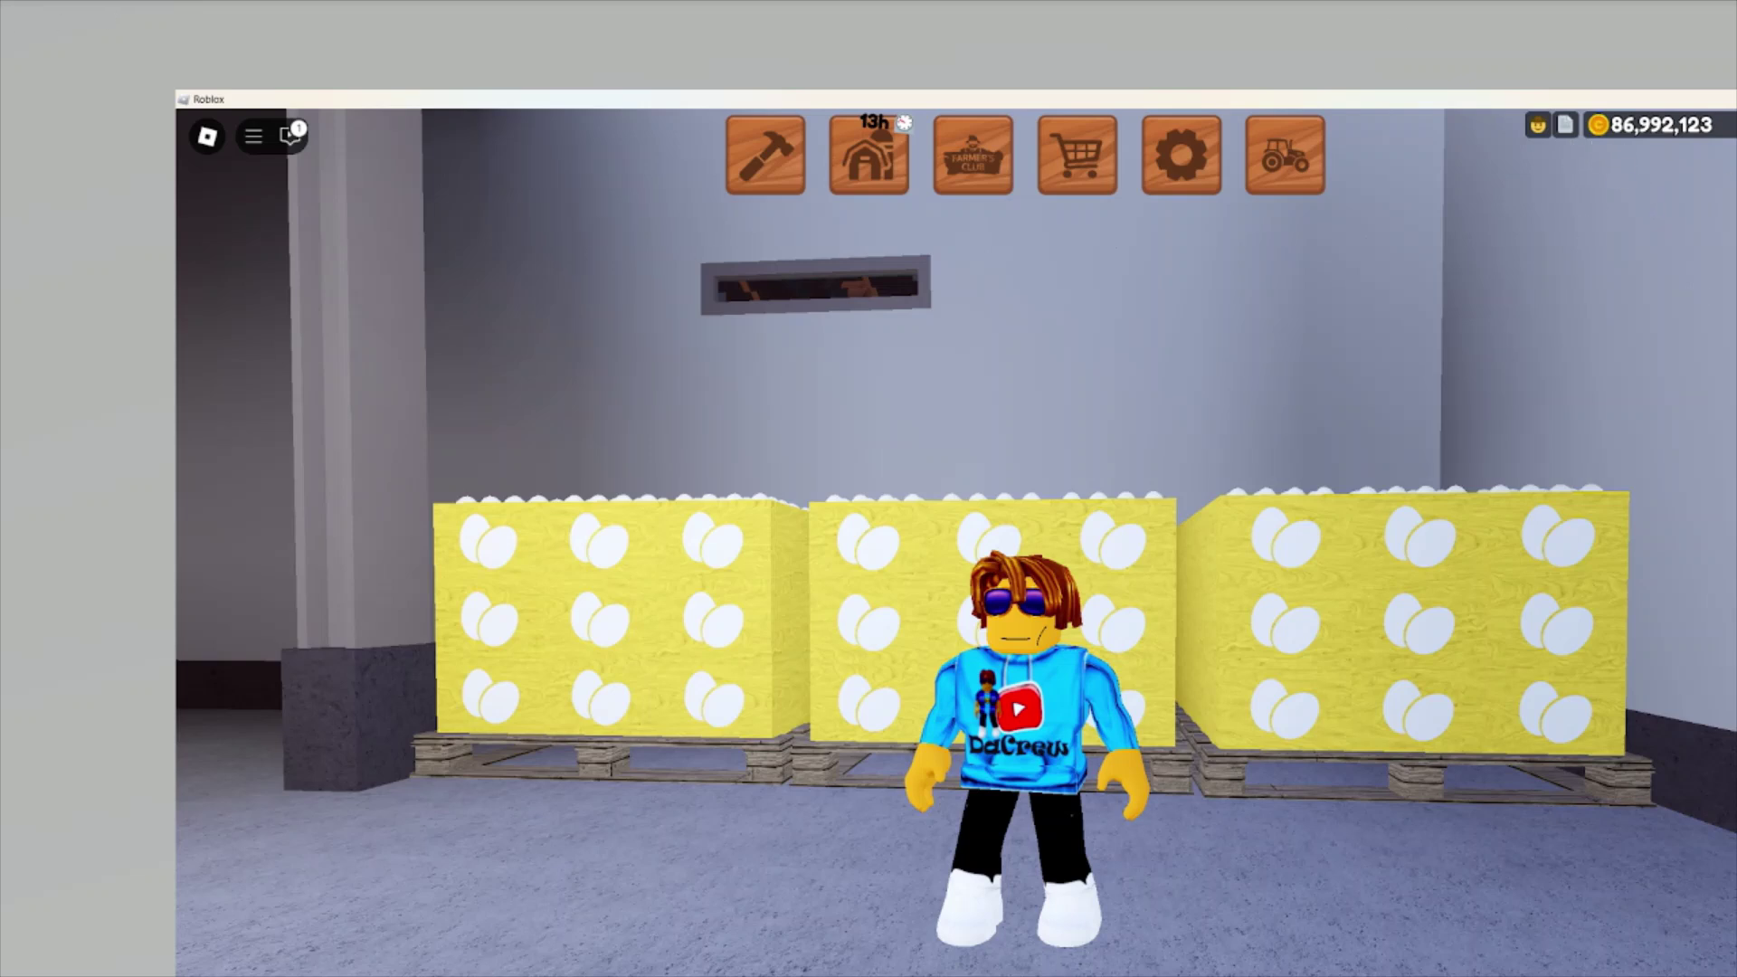
# Crop the game screenshot to cut off the title bar, the row of game icons and the strip beside the pillar
pyautogui.press('super+shift+r')
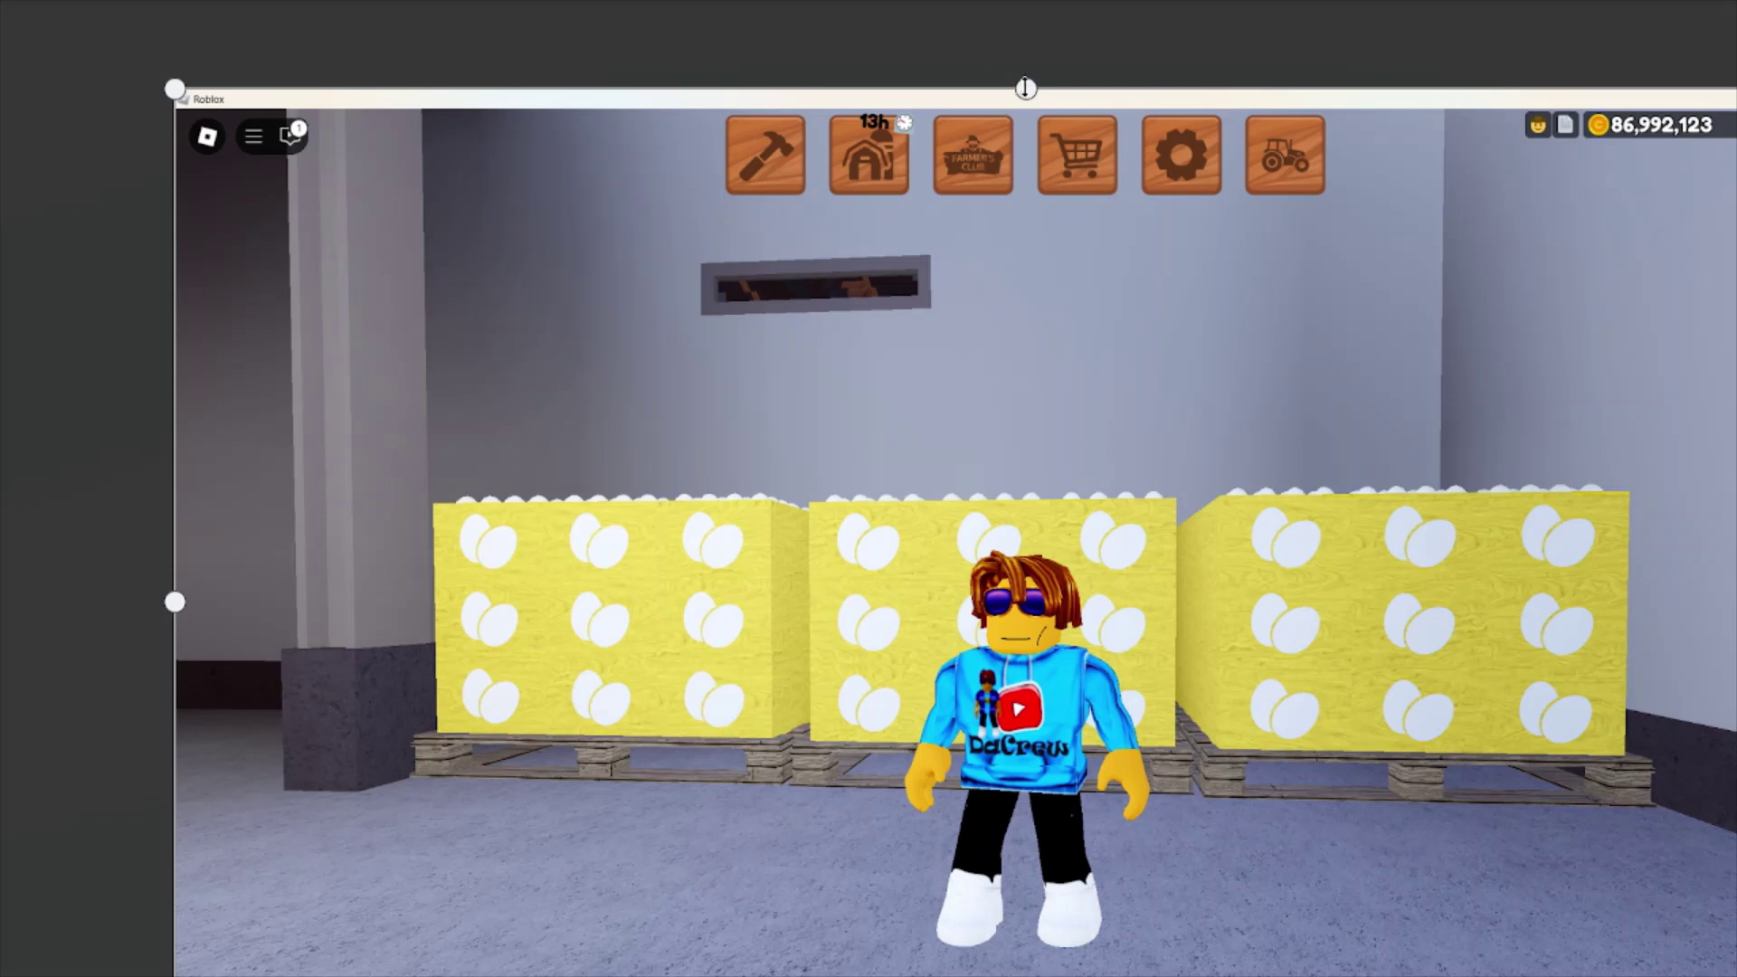
pyautogui.moveTo(1024, 88); pyautogui.dragTo(1055, 204)
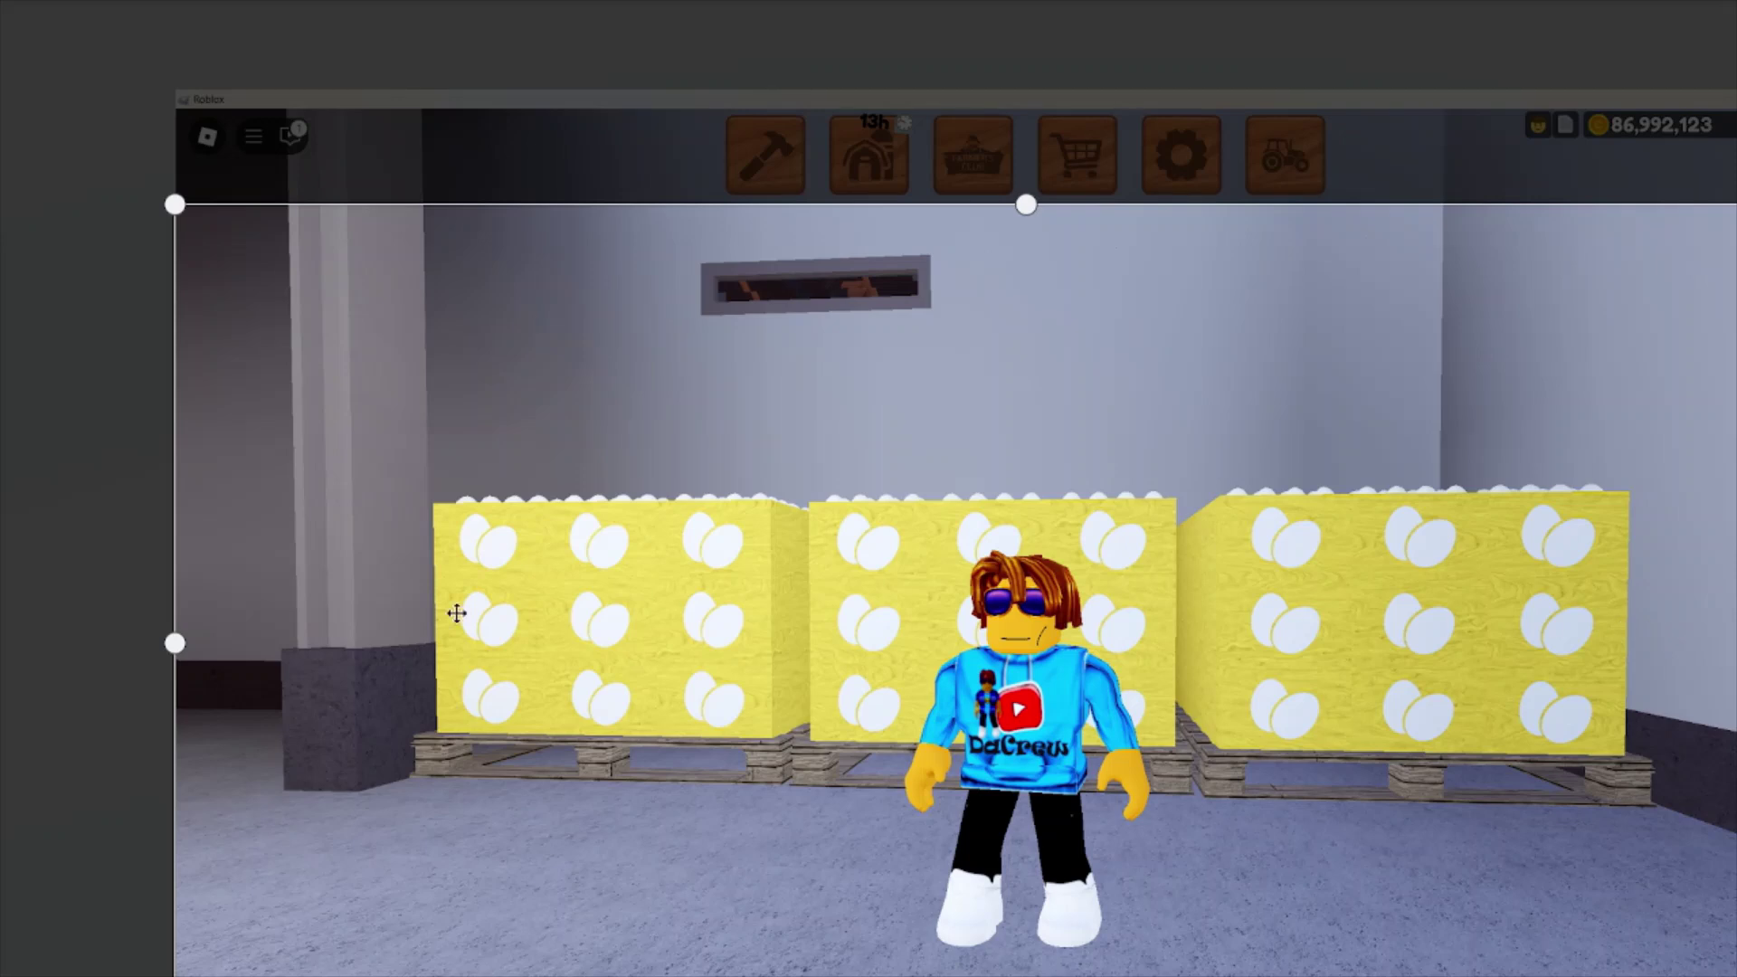
pyautogui.moveTo(174, 643); pyautogui.dragTo(333, 643)
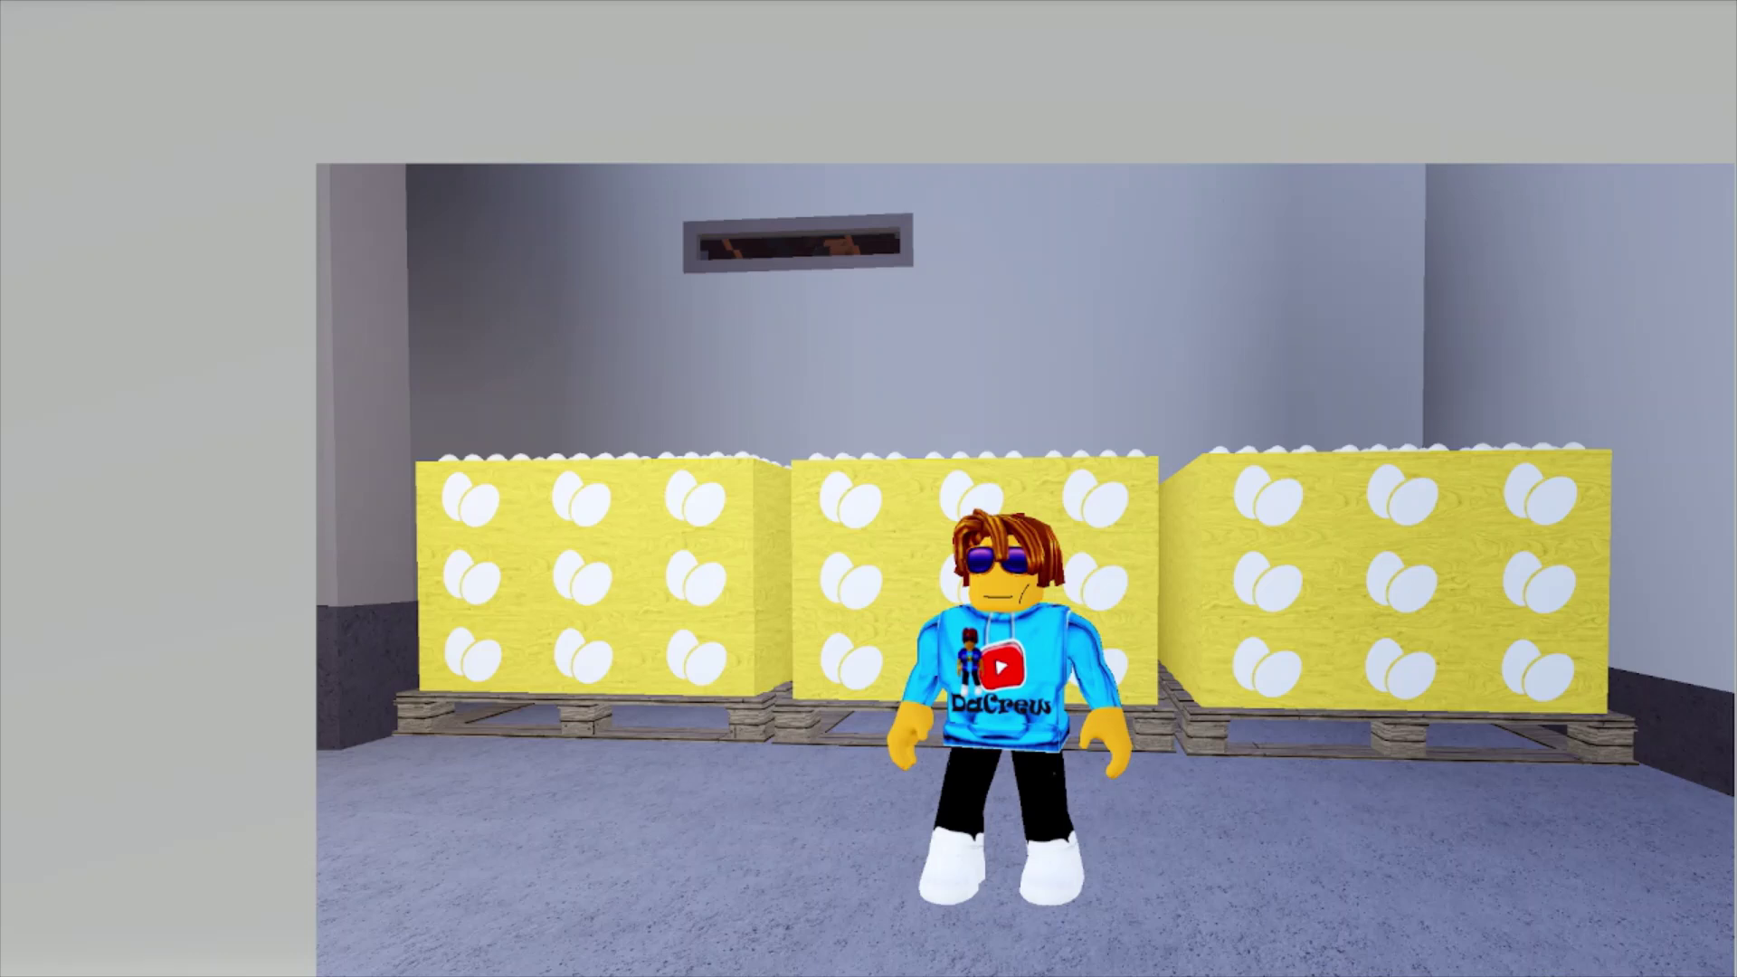
# Add the text "EGG PALLETS??" in white on the wall above the yellow egg pallets
pyautogui.click(674, 287)
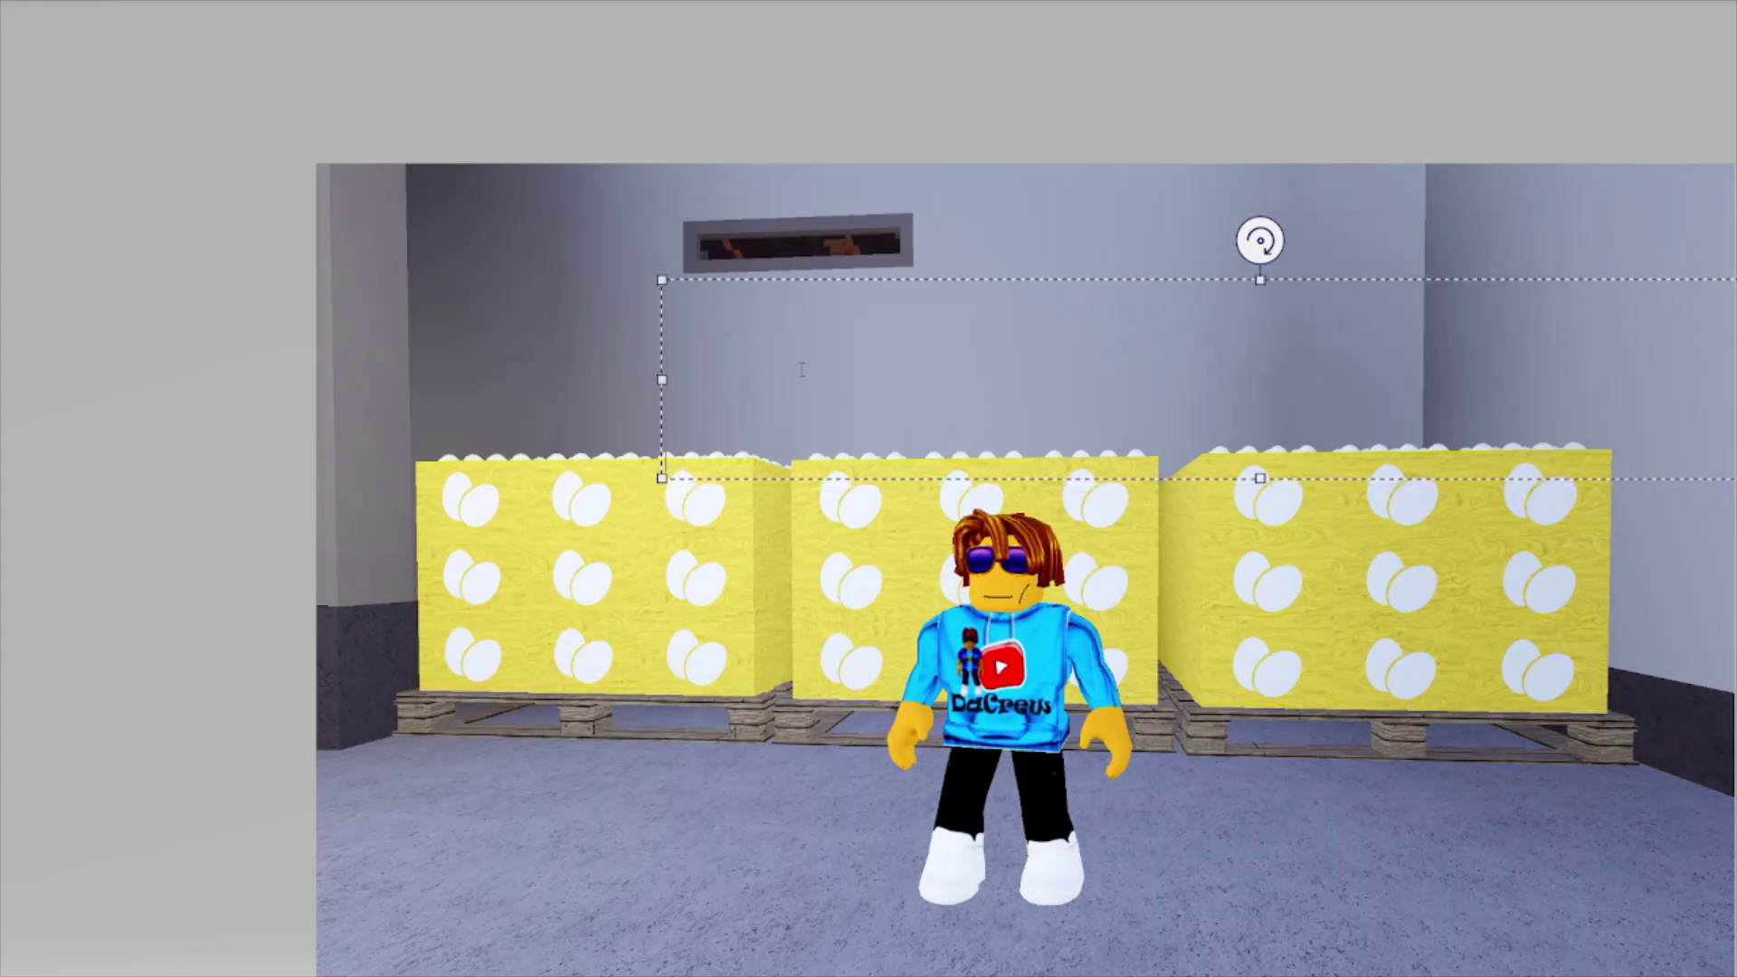
pyautogui.write('E')
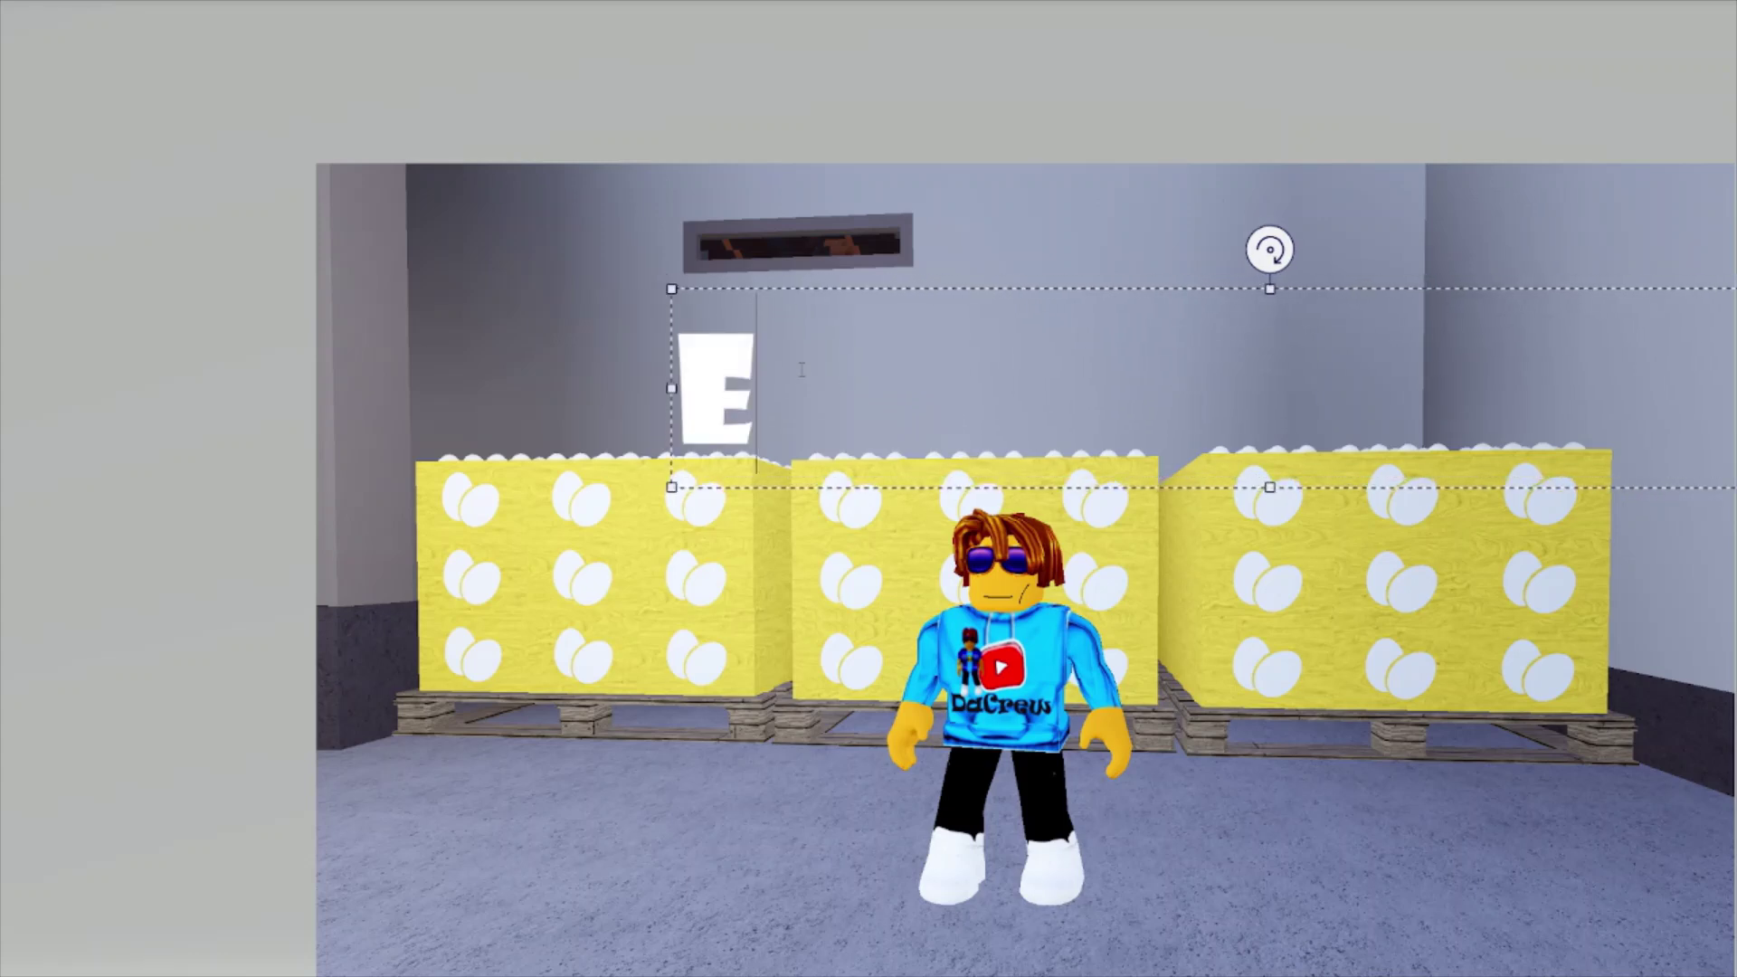
pyautogui.write('GG')
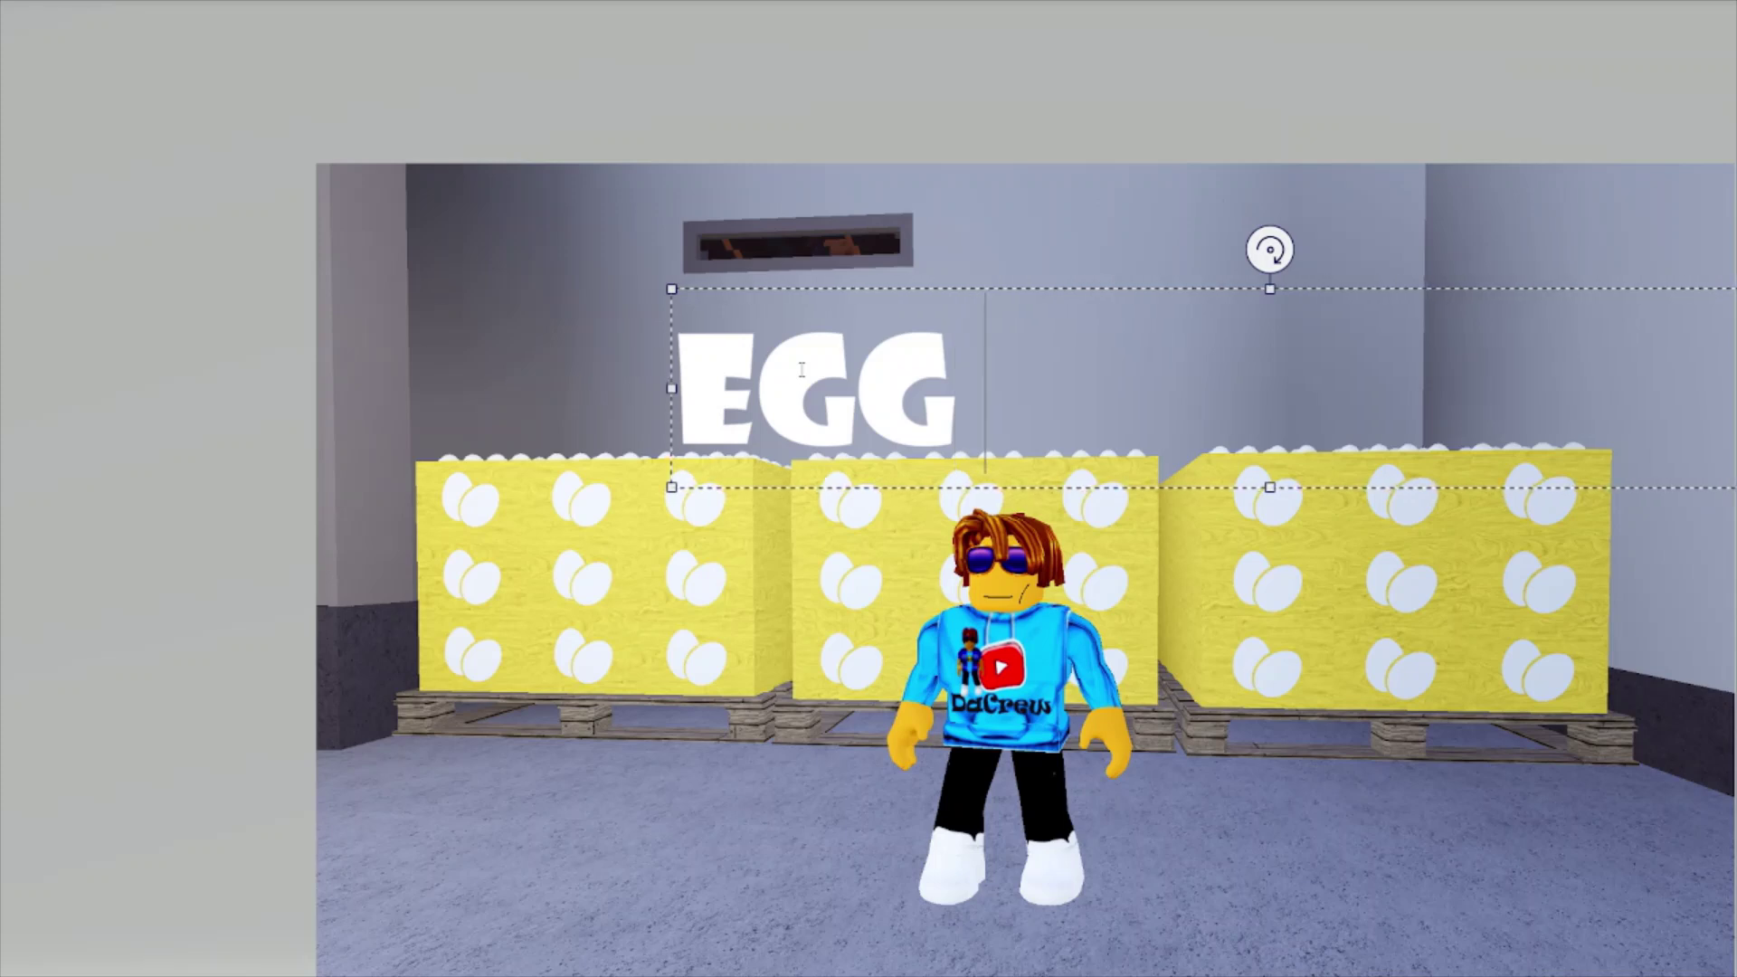
pyautogui.write(' PALL')
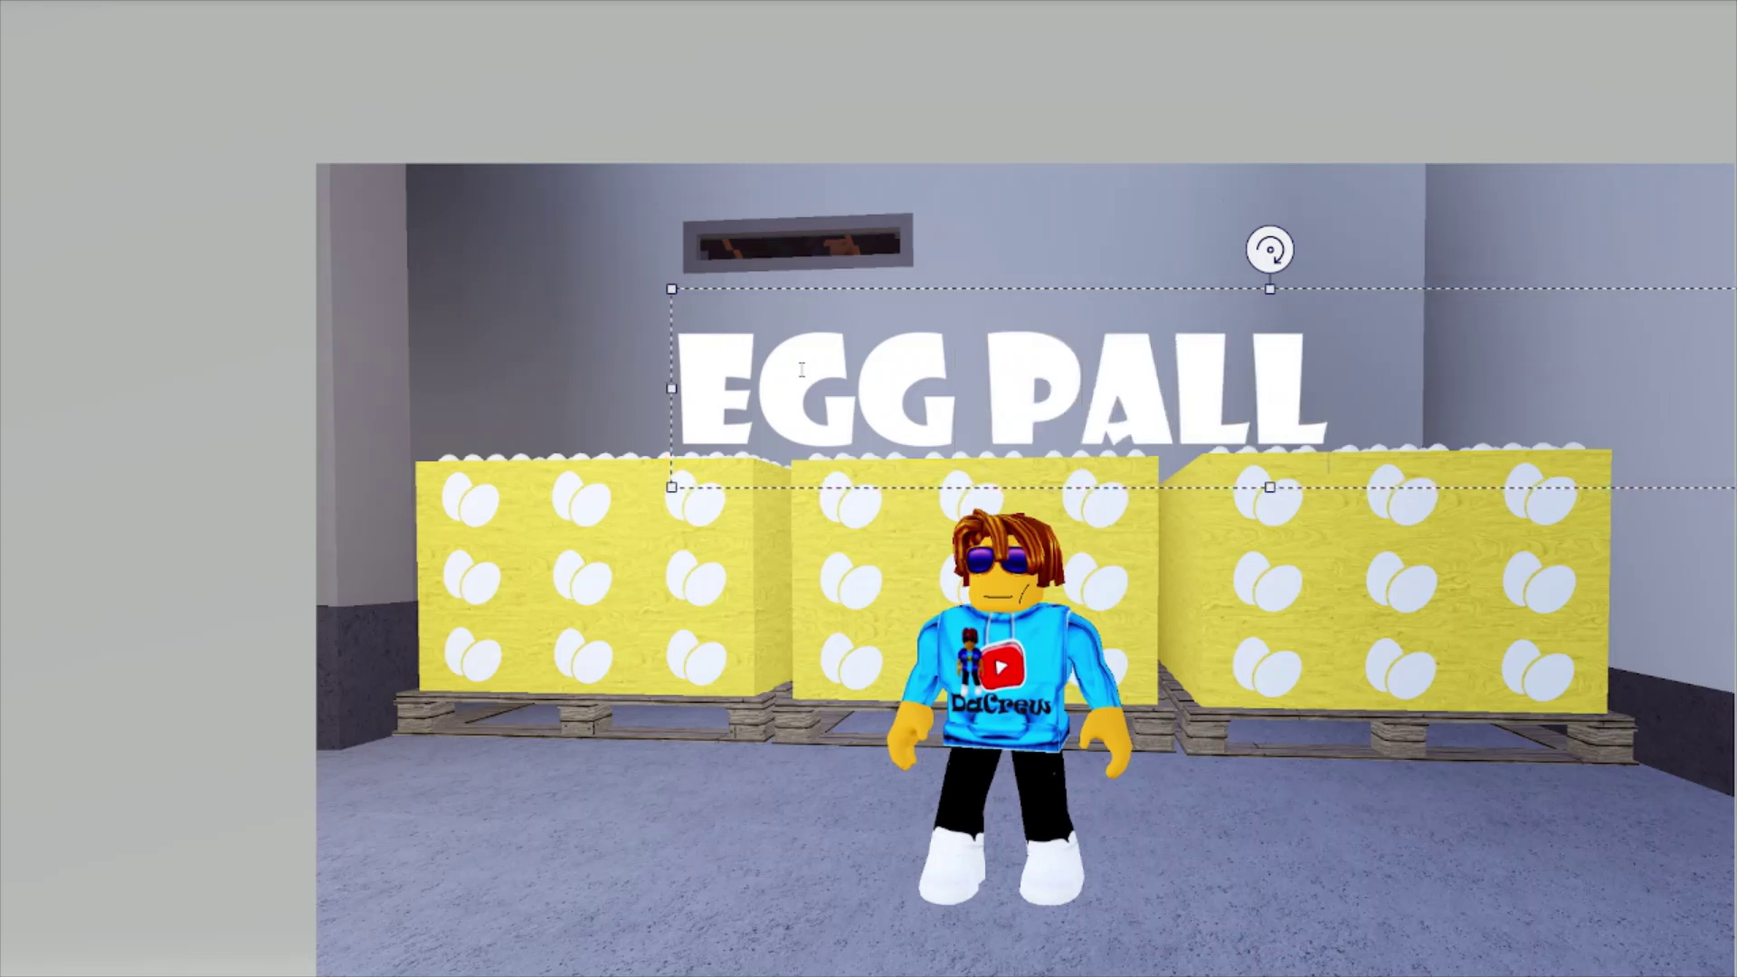
pyautogui.write('ETS')
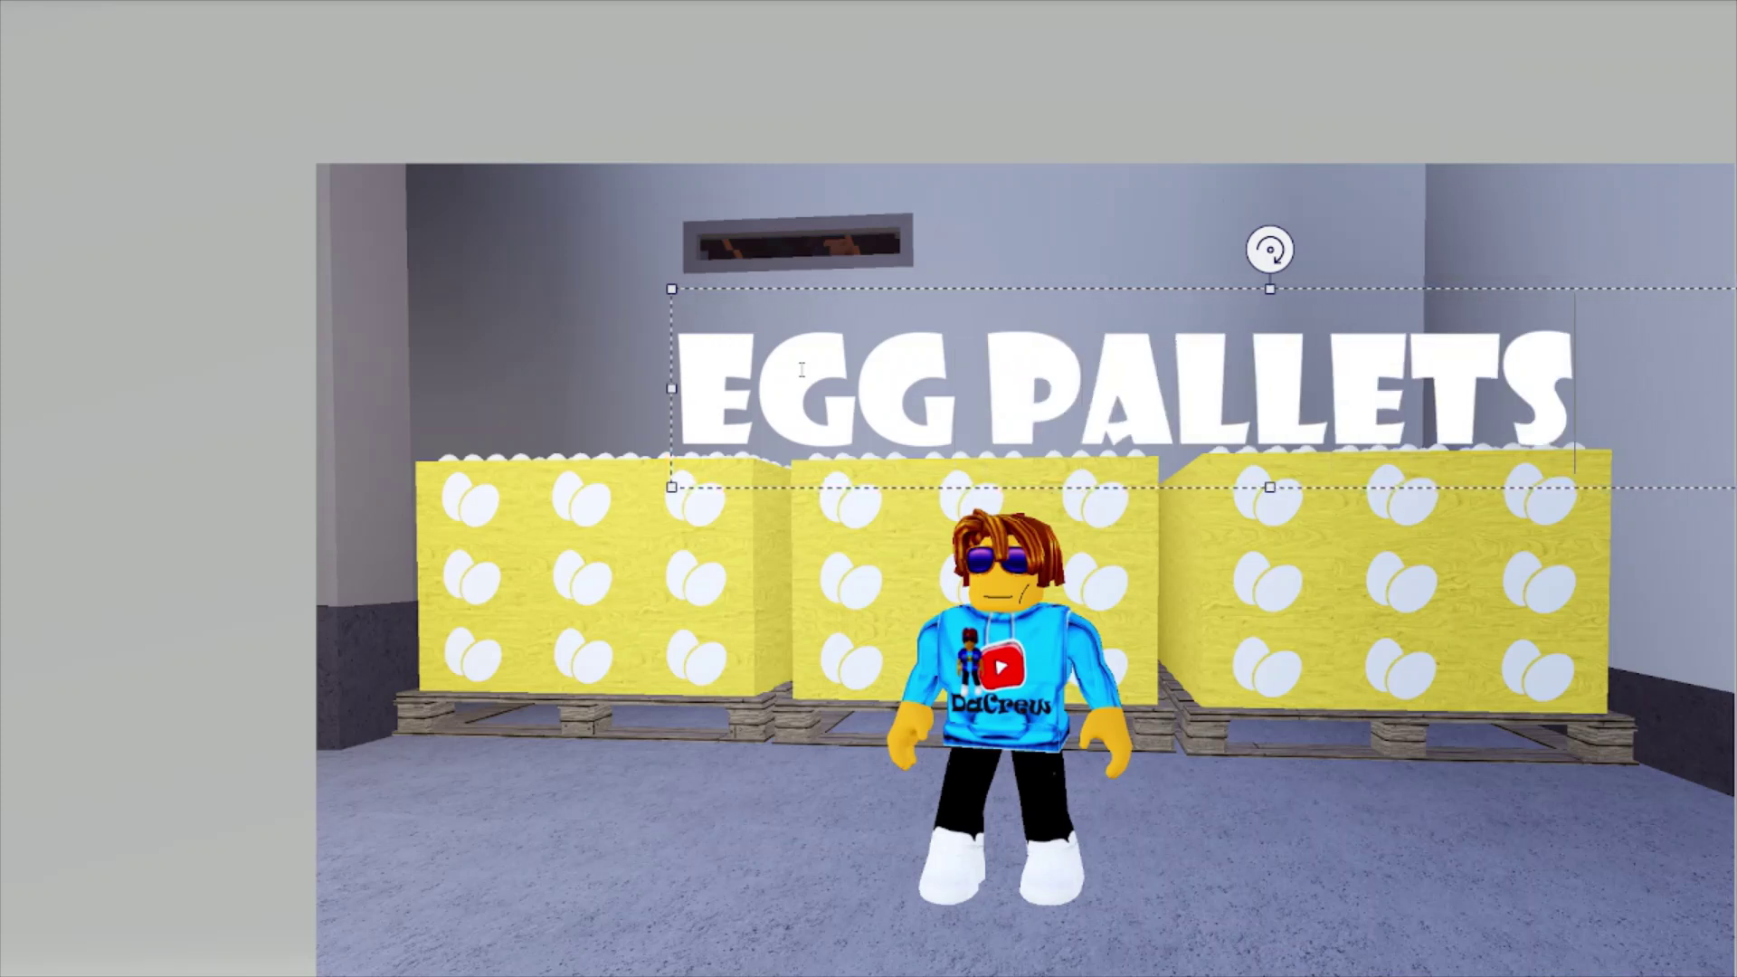
pyautogui.write('??')
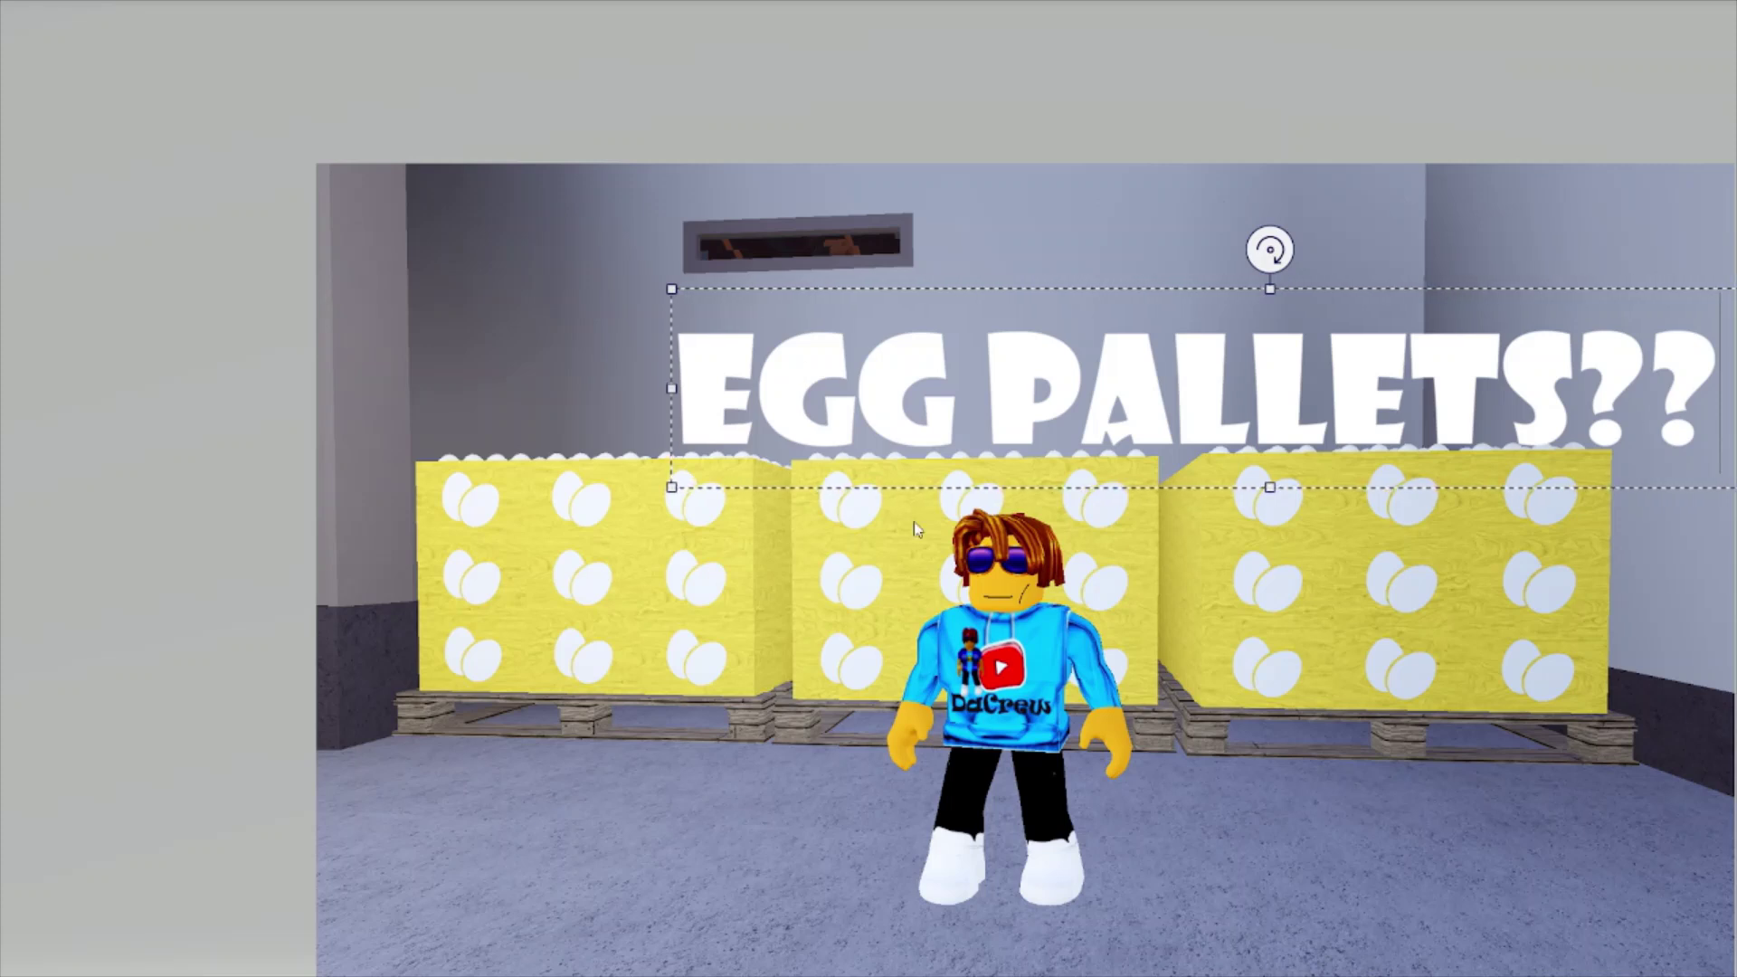
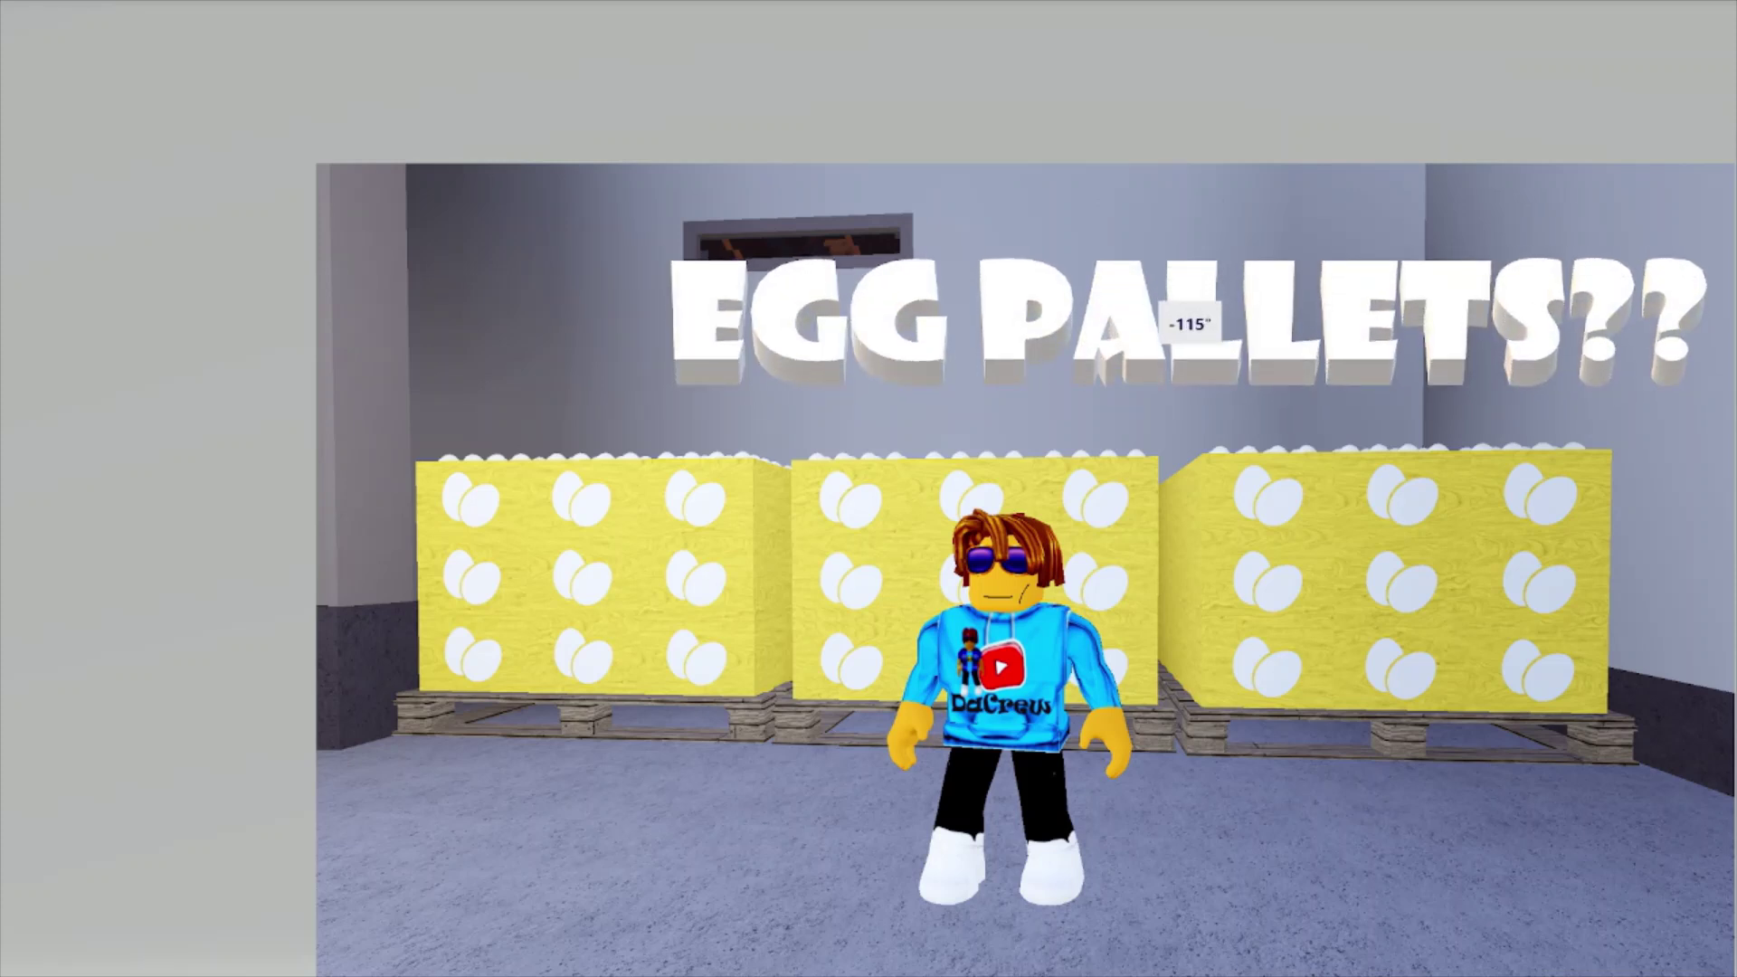
# Enlarge the 3D "EGG PALLETS??" text and move it up against the picture's upper edge
pyautogui.click(1162, 282)
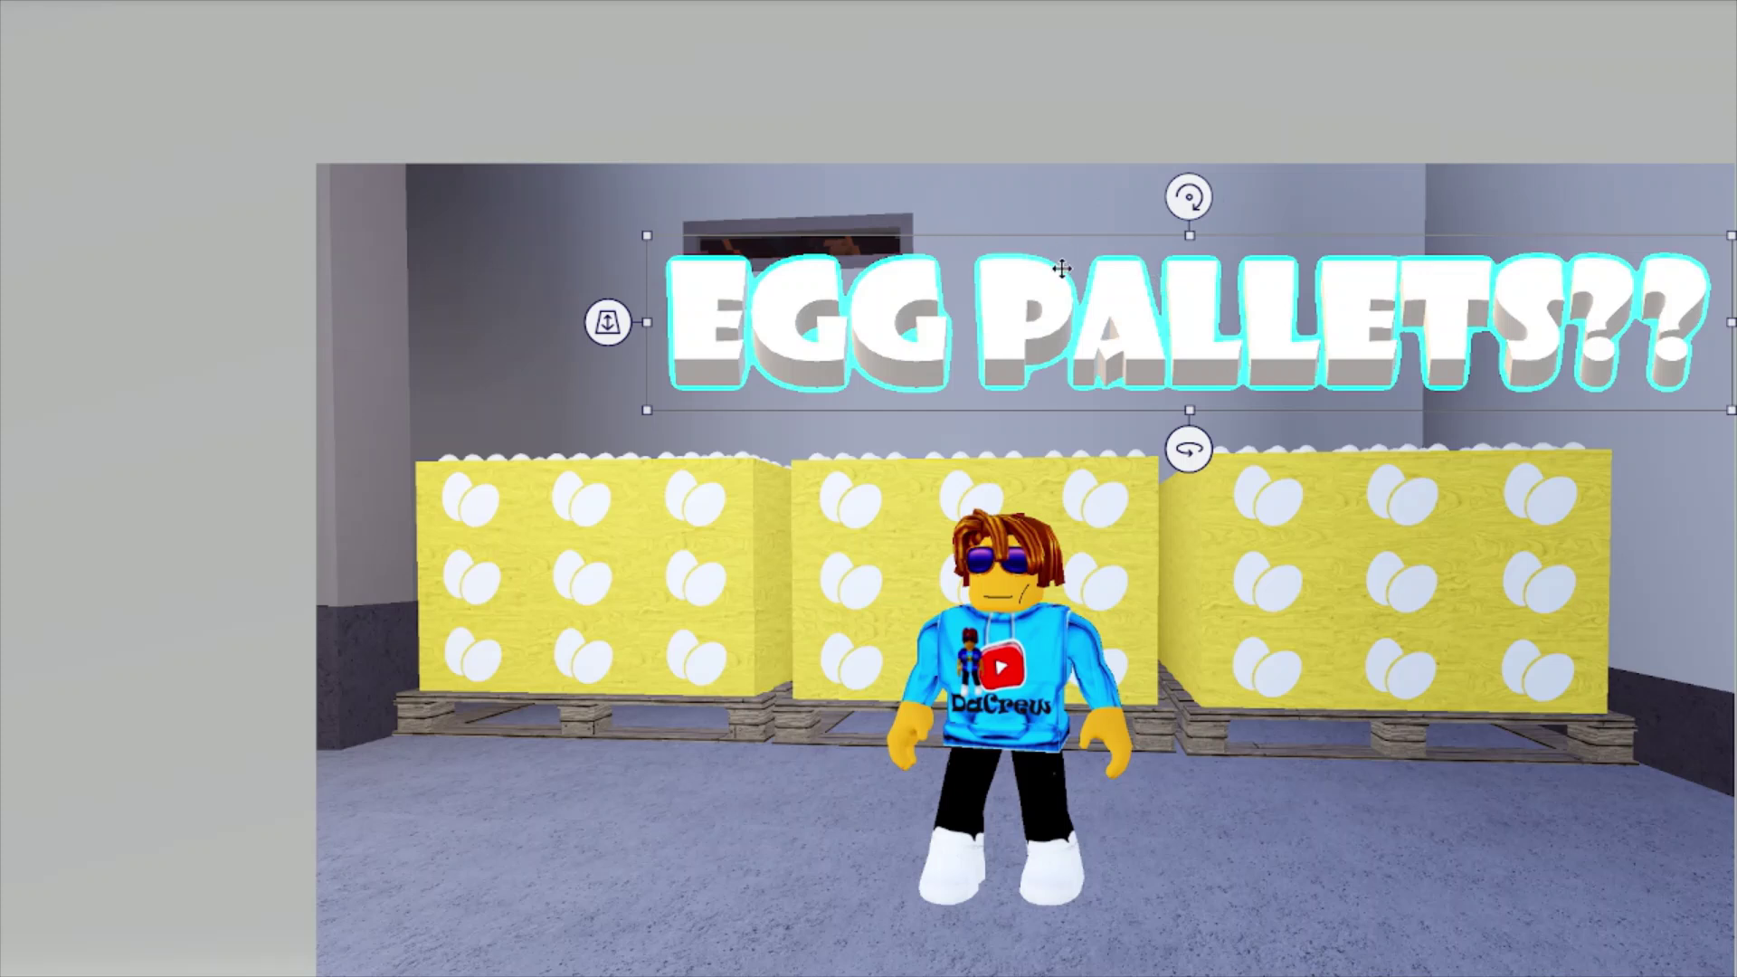
pyautogui.moveTo(1062, 269); pyautogui.dragTo(922, 232)
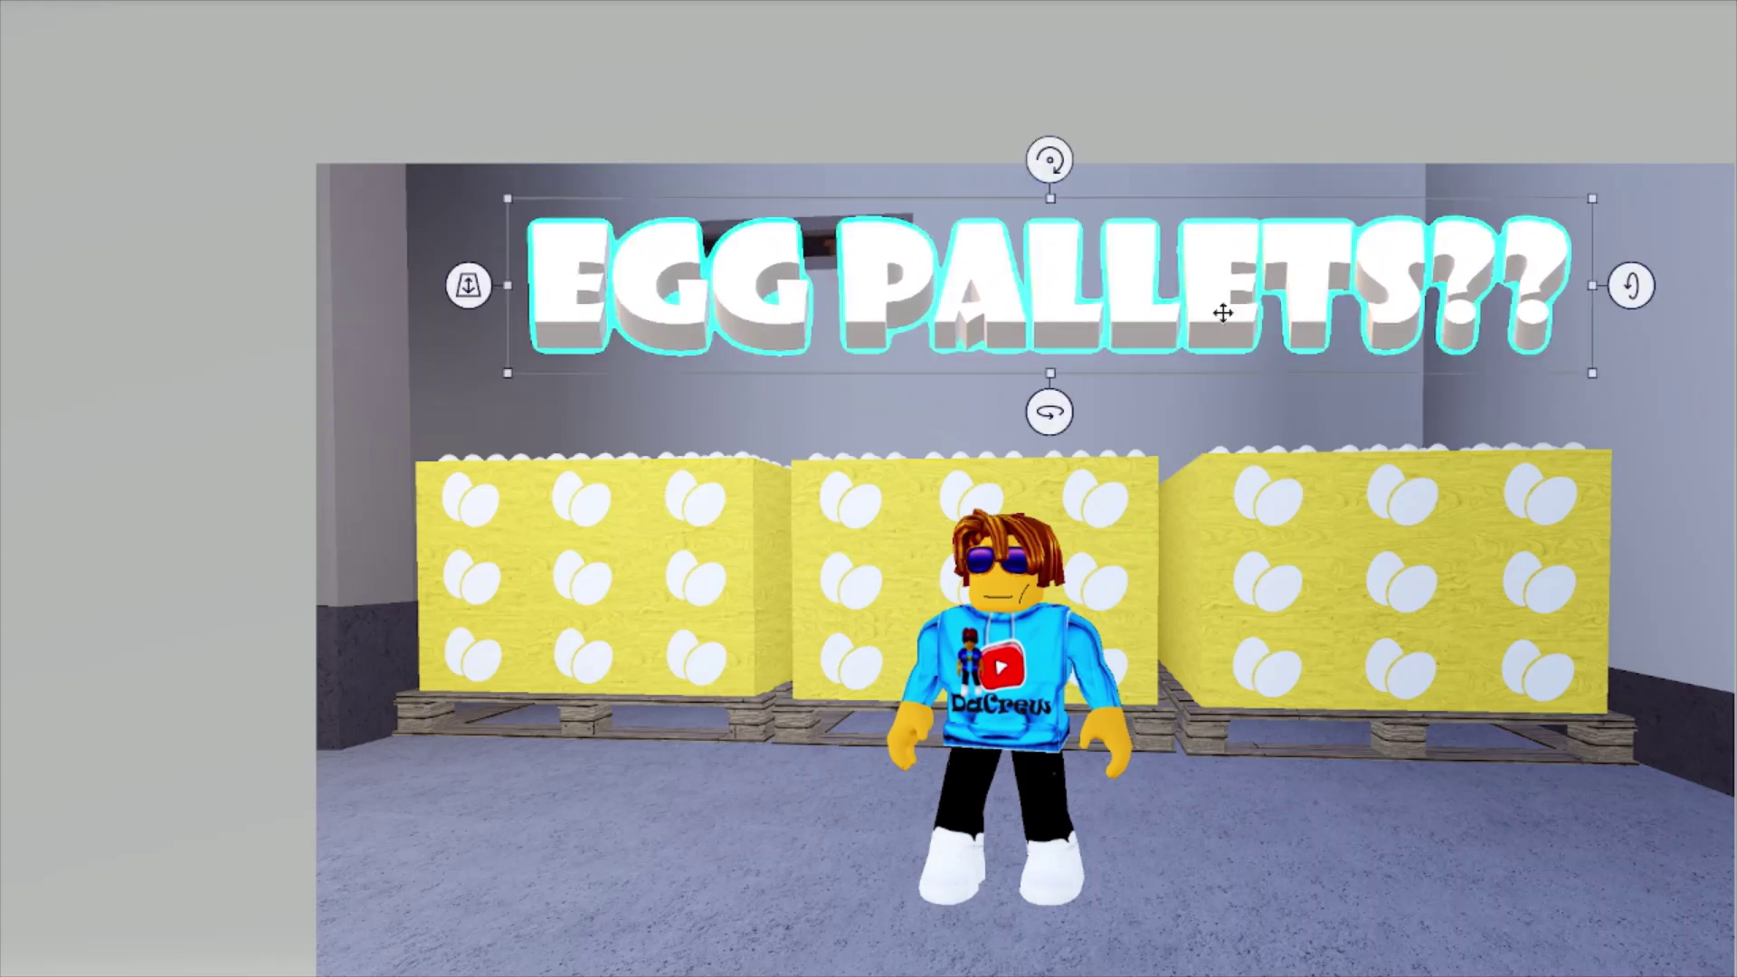
pyautogui.moveTo(1589, 369); pyautogui.dragTo(1713, 466)
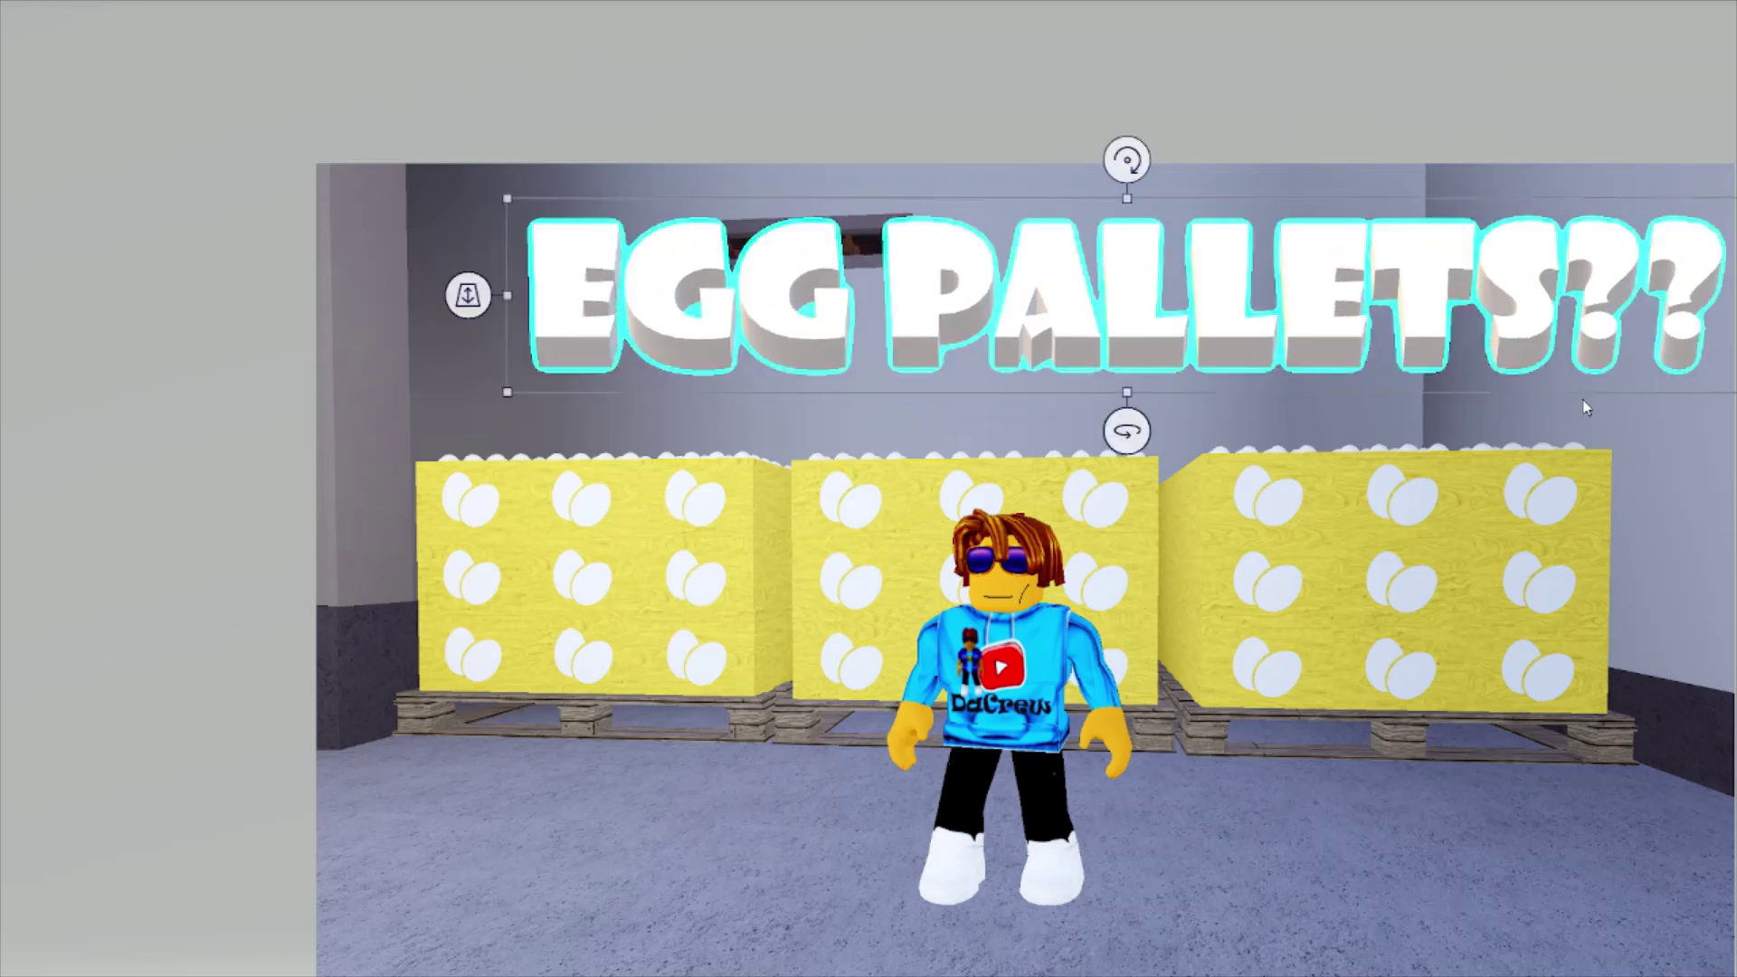
pyautogui.moveTo(1306, 267); pyautogui.dragTo(1262, 262)
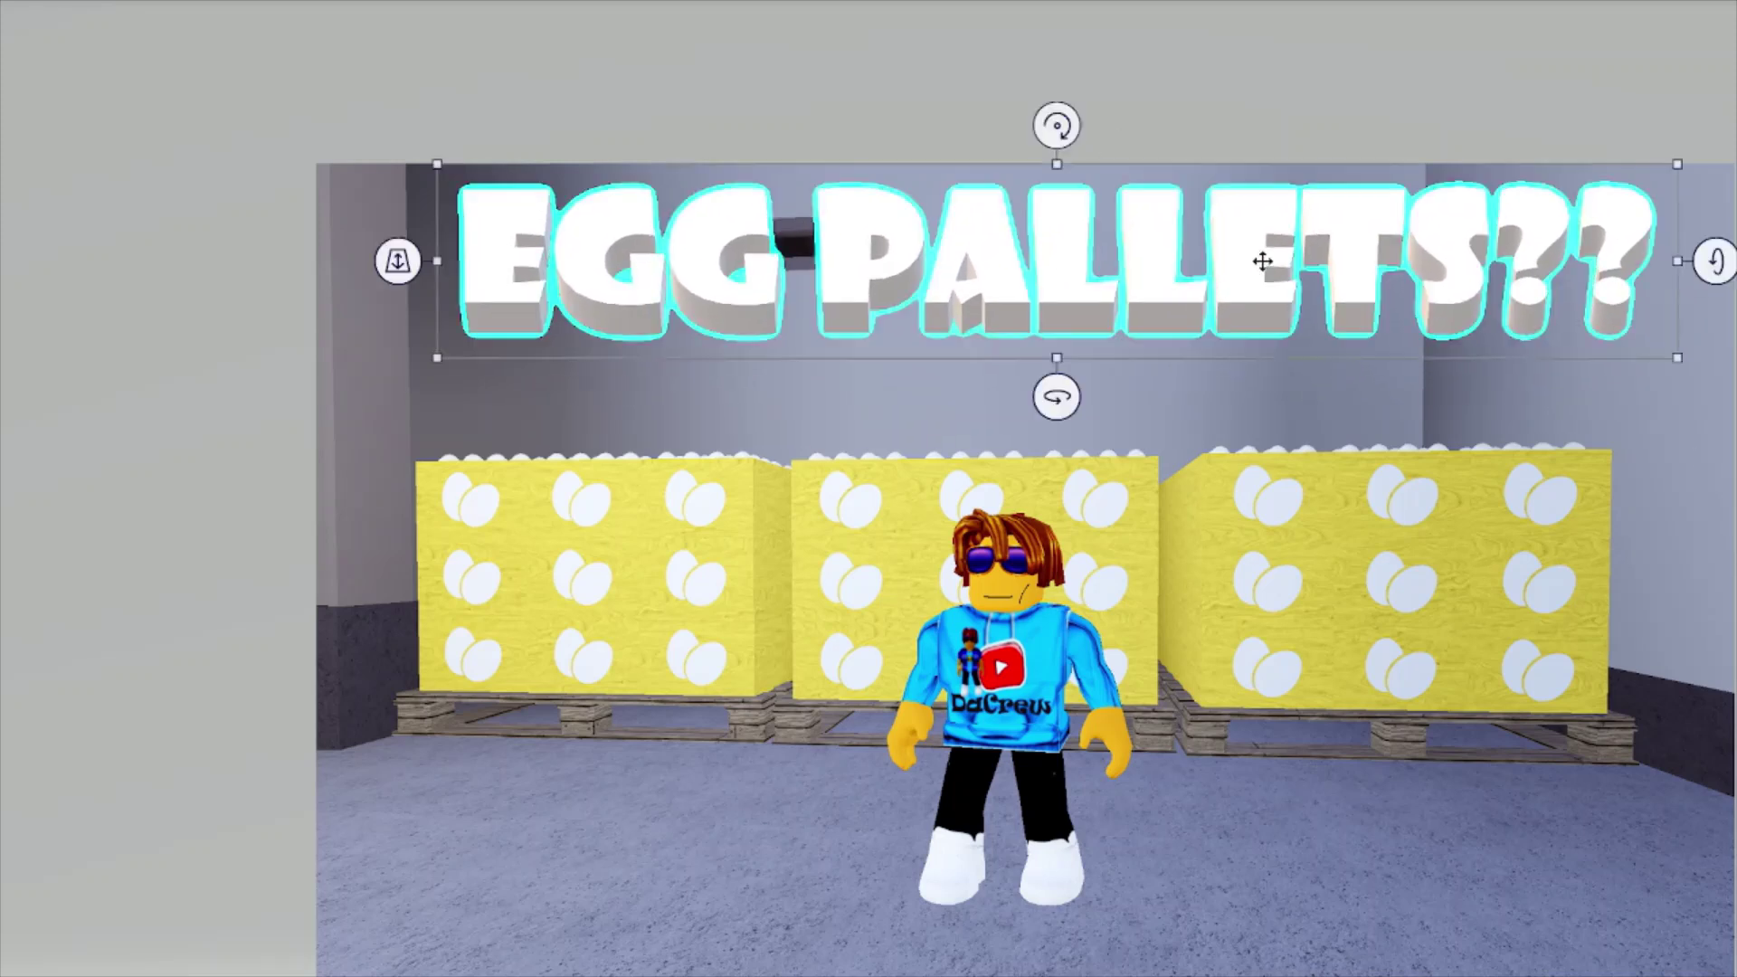
# Stretch the 3D title taller and wider to fill the wall above the pallets, and turn it slightly about its vertical axis
pyautogui.moveTo(1064, 355); pyautogui.dragTo(1060, 453)
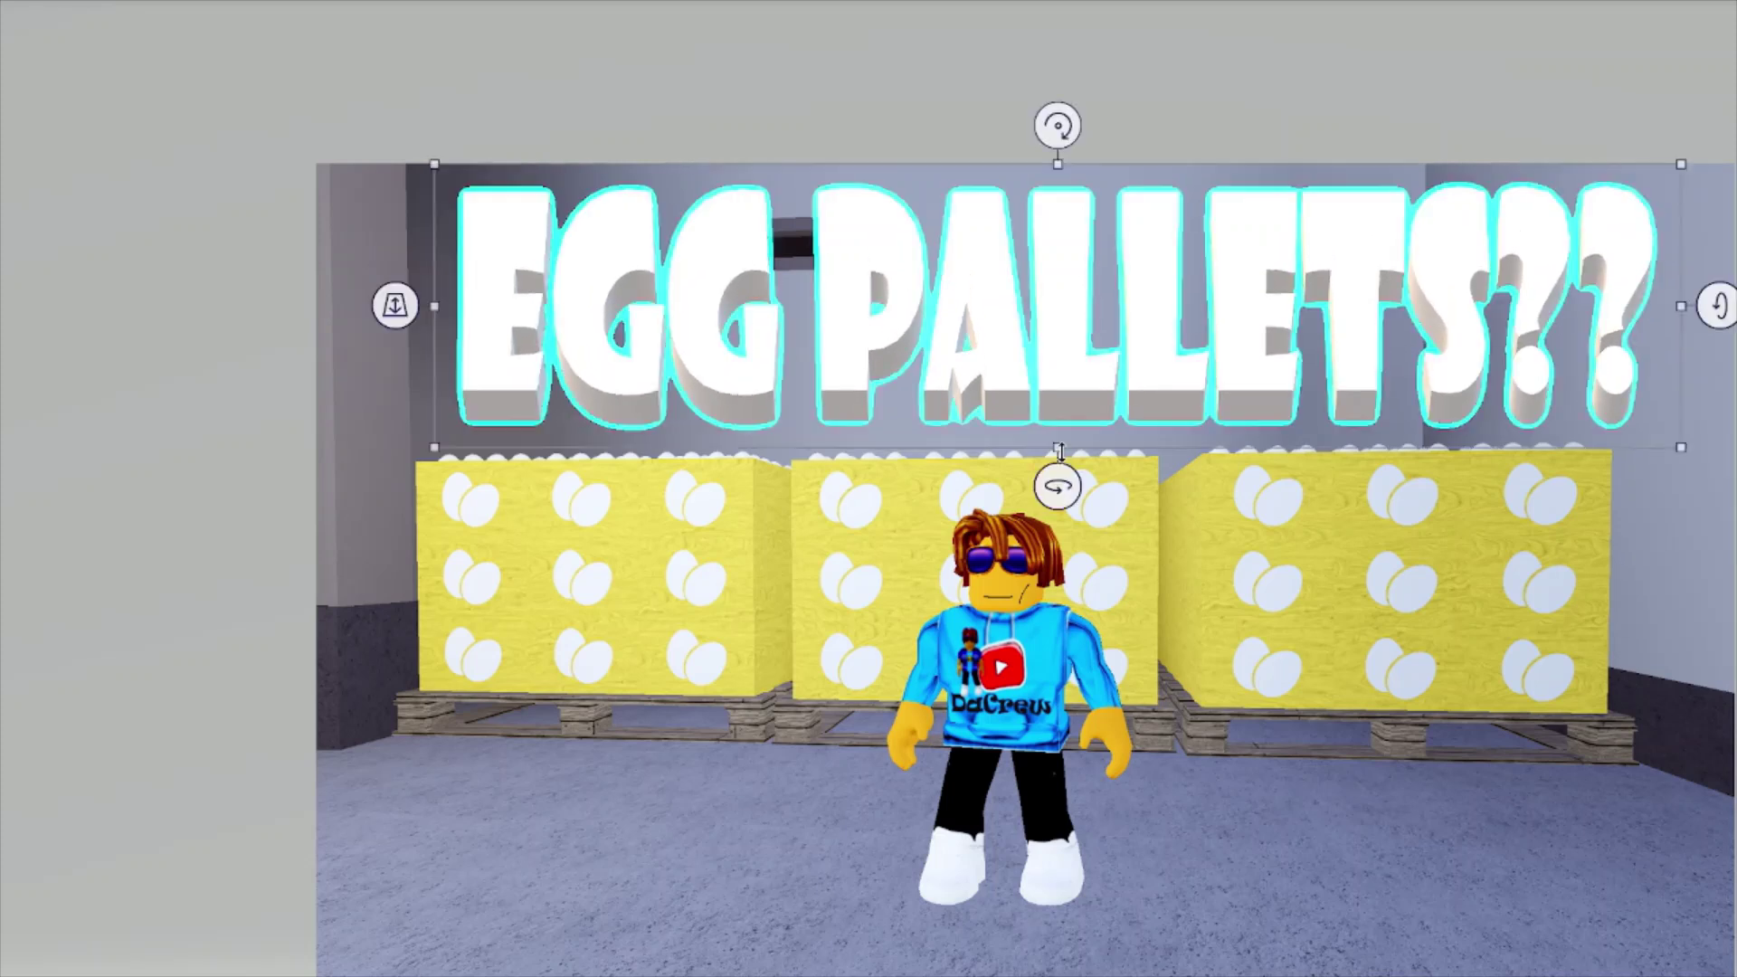
pyautogui.moveTo(1047, 341); pyautogui.dragTo(1062, 330)
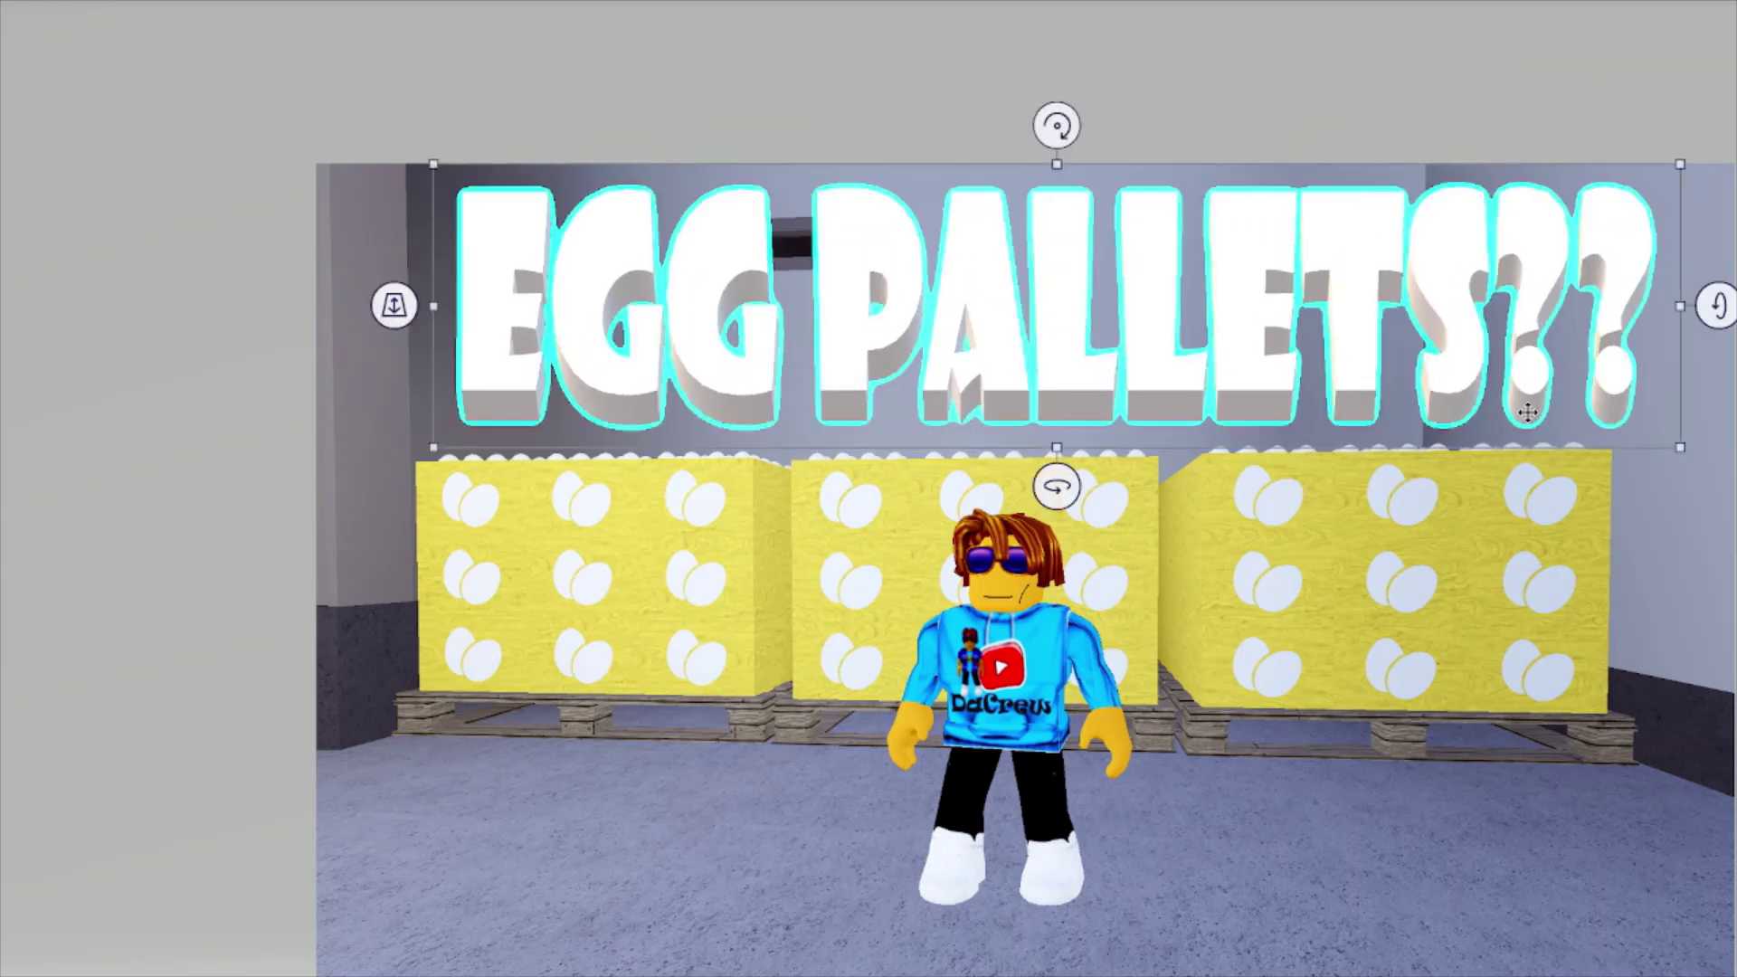
pyautogui.moveTo(1678, 306); pyautogui.dragTo(1717, 305)
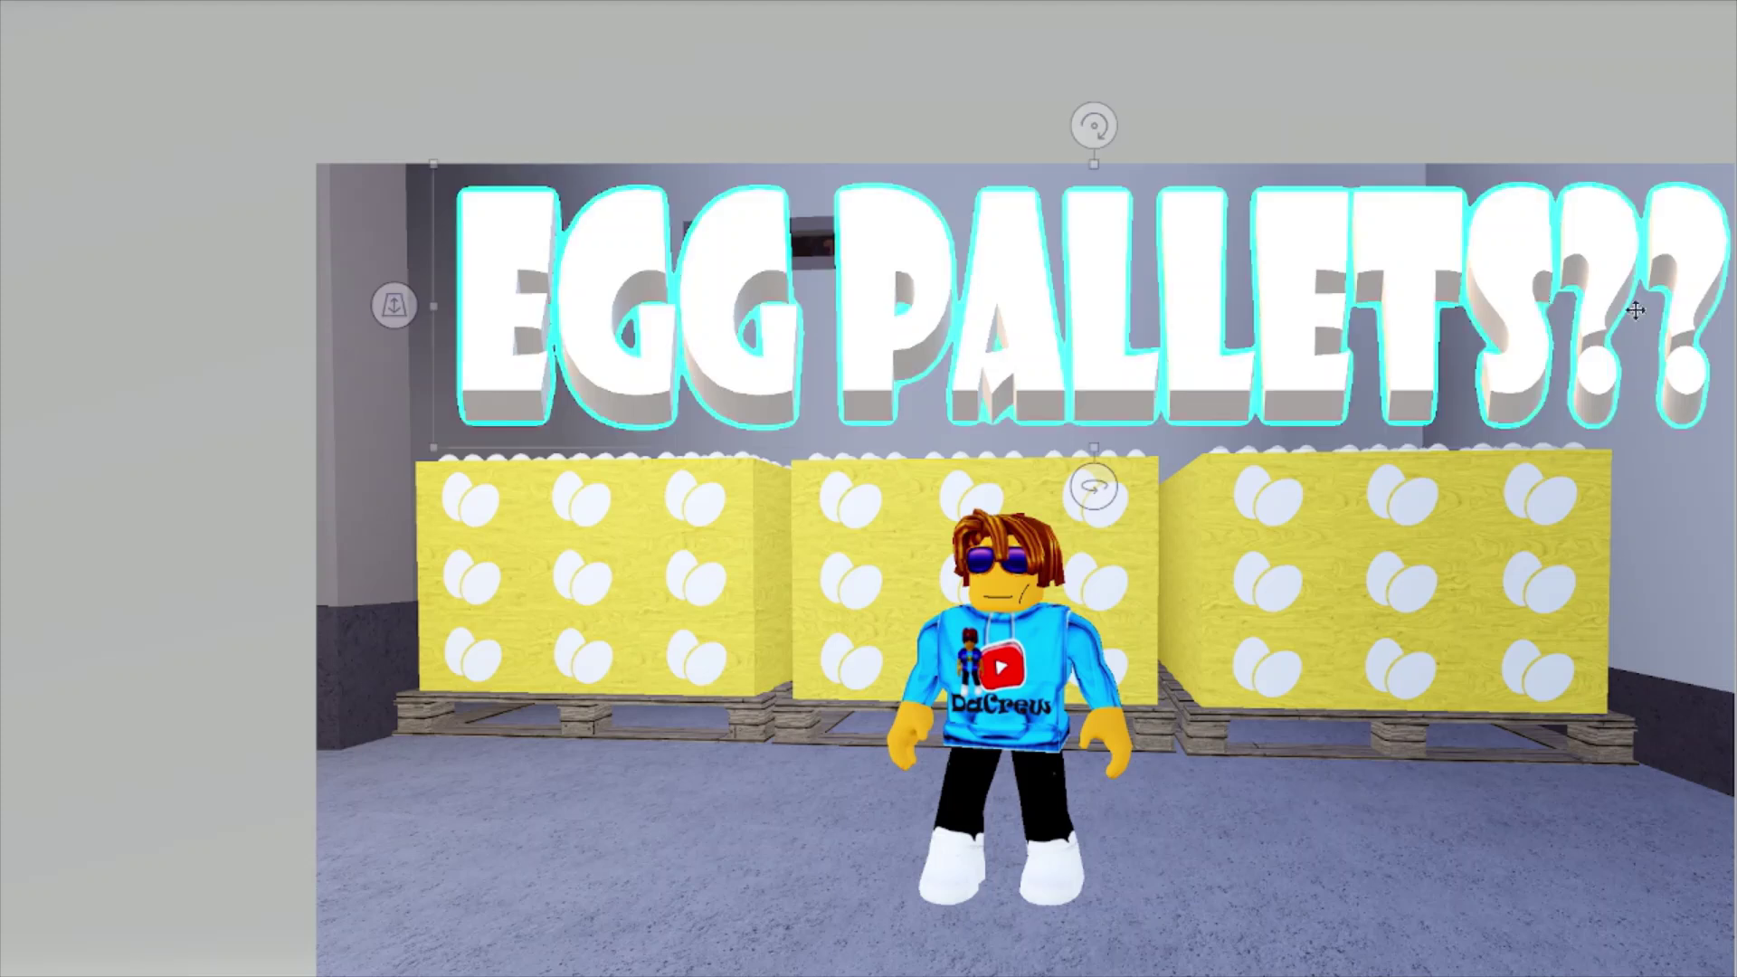
pyautogui.moveTo(1471, 300); pyautogui.dragTo(1445, 295)
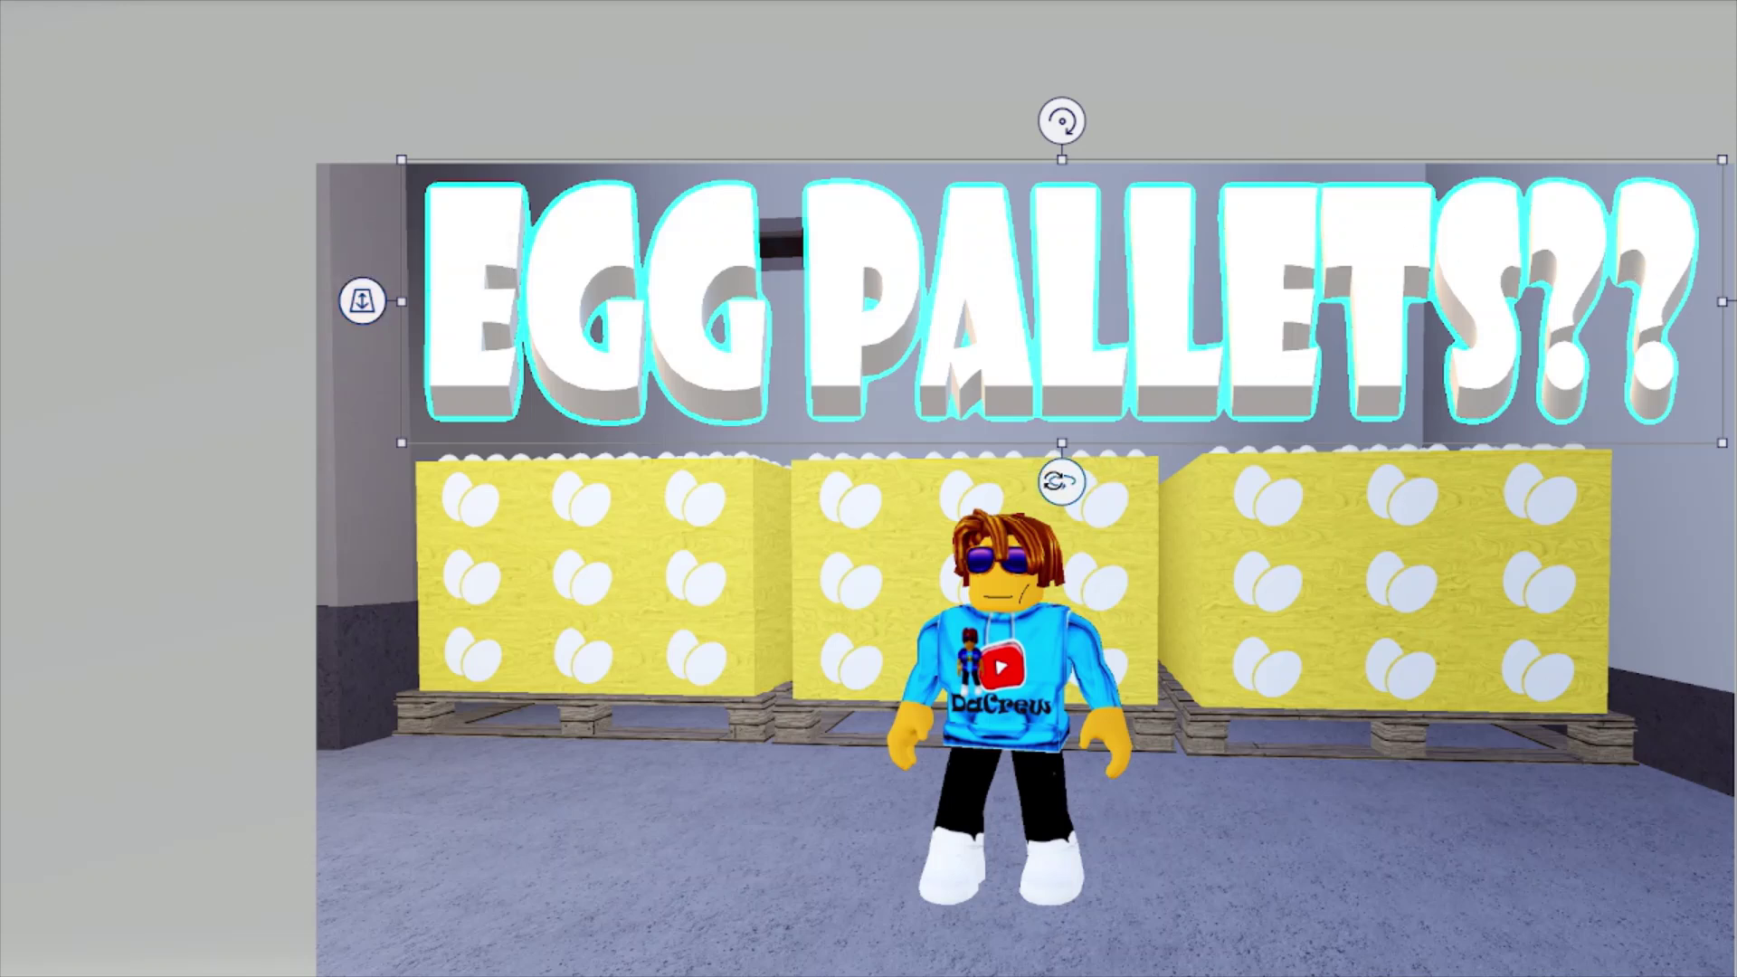
pyautogui.moveTo(1062, 483)
pyautogui.mouseDown()
pyautogui.moveTo(1206, 480)
pyautogui.moveTo(1074, 477)
pyautogui.mouseUp()
pyautogui.click(1499, 866)
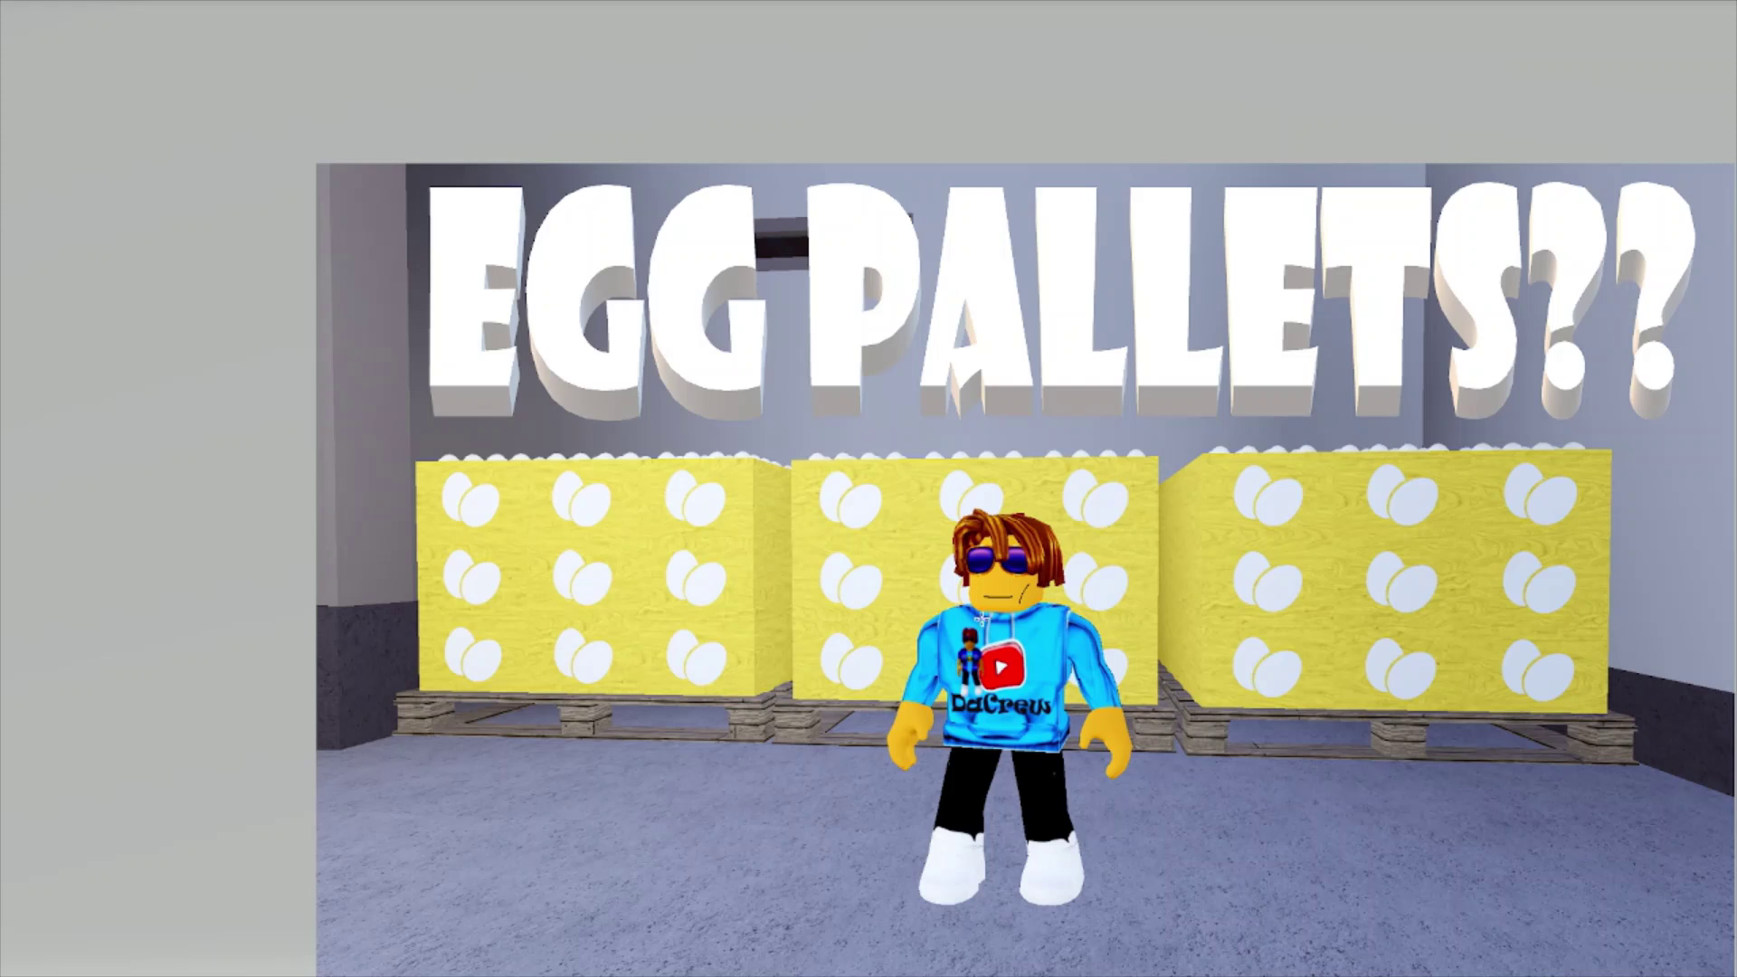
# Draw an unfilled black arrow, tilt it up and to the right, and place it on the floor left of the character
pyautogui.click(455, 908)
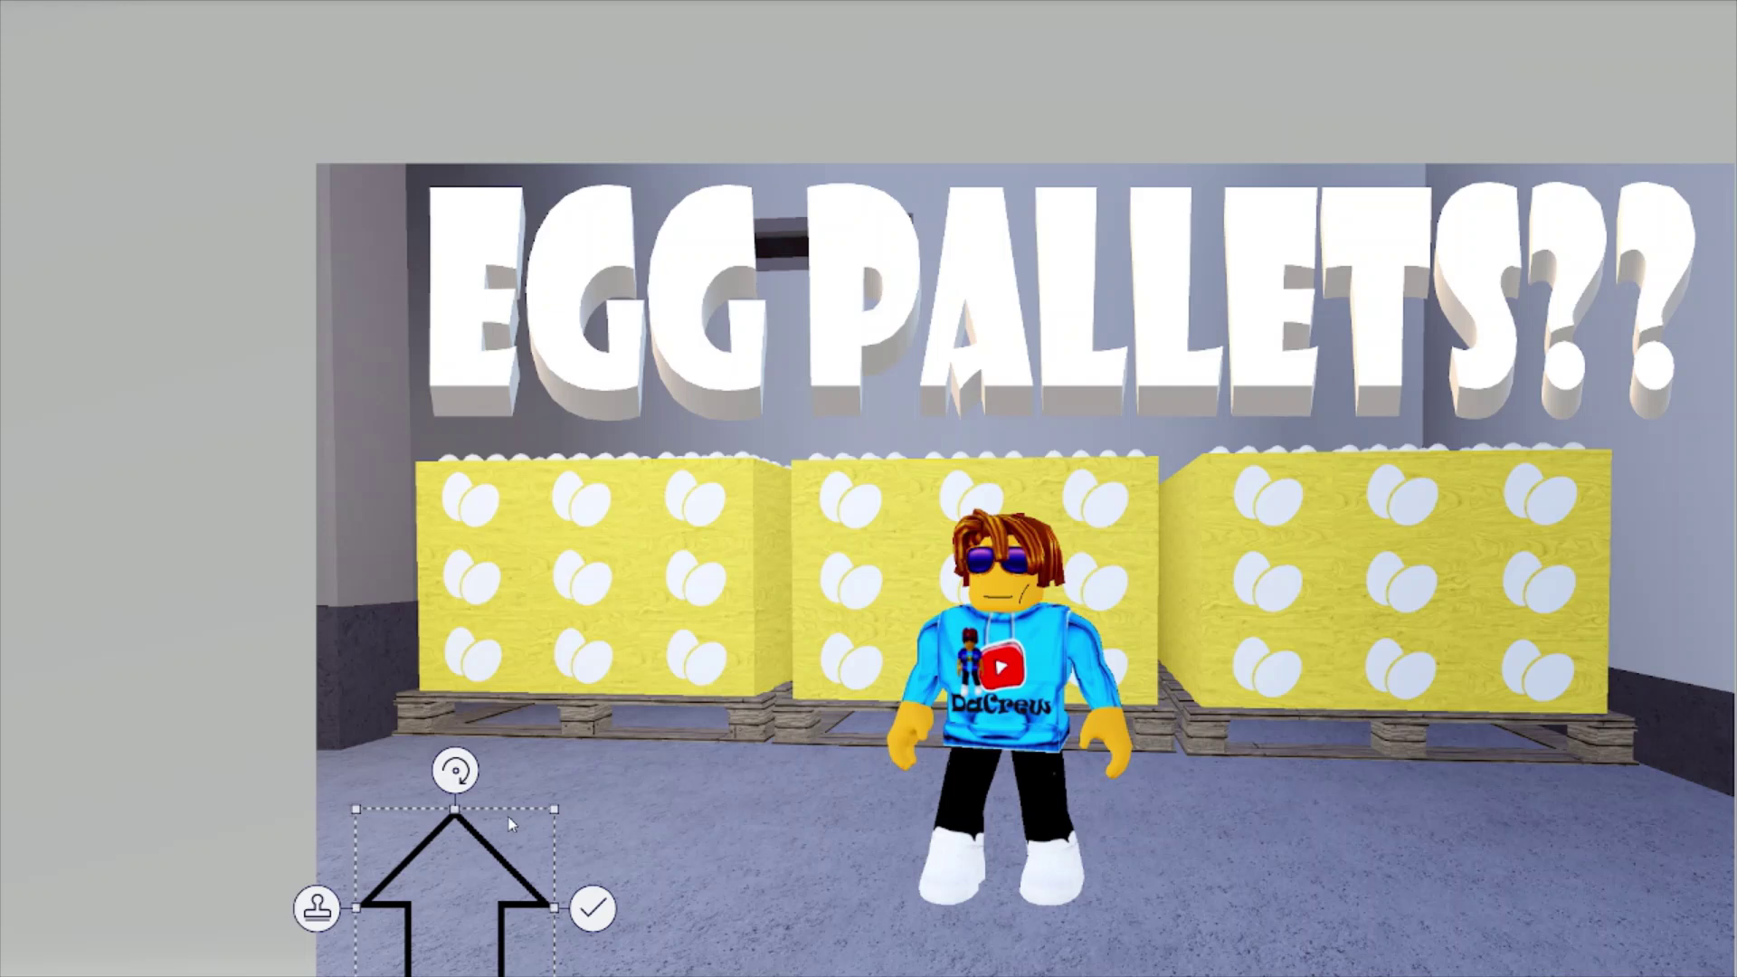
pyautogui.moveTo(467, 828); pyautogui.dragTo(712, 727)
pyautogui.moveTo(652, 807); pyautogui.dragTo(743, 784)
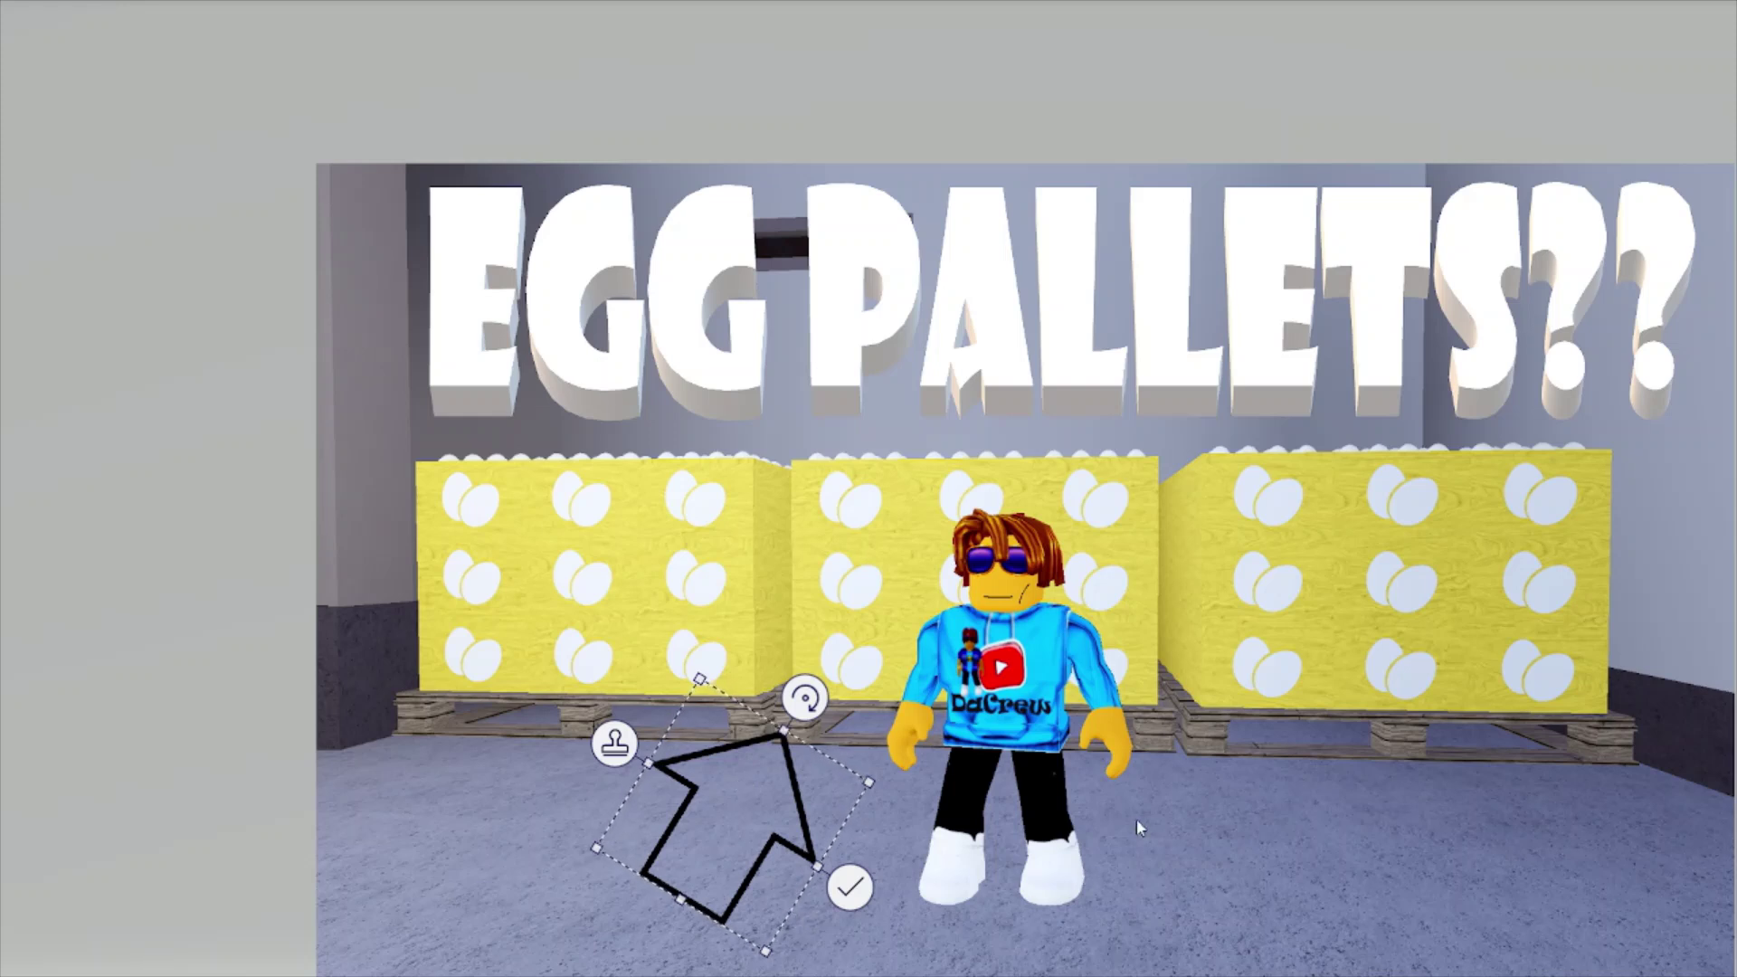
# Paste a copy of the outlined arrow and place it on the floor before the right pallet, tilted up and to the left
pyautogui.hotkey('ctrl', 'v')
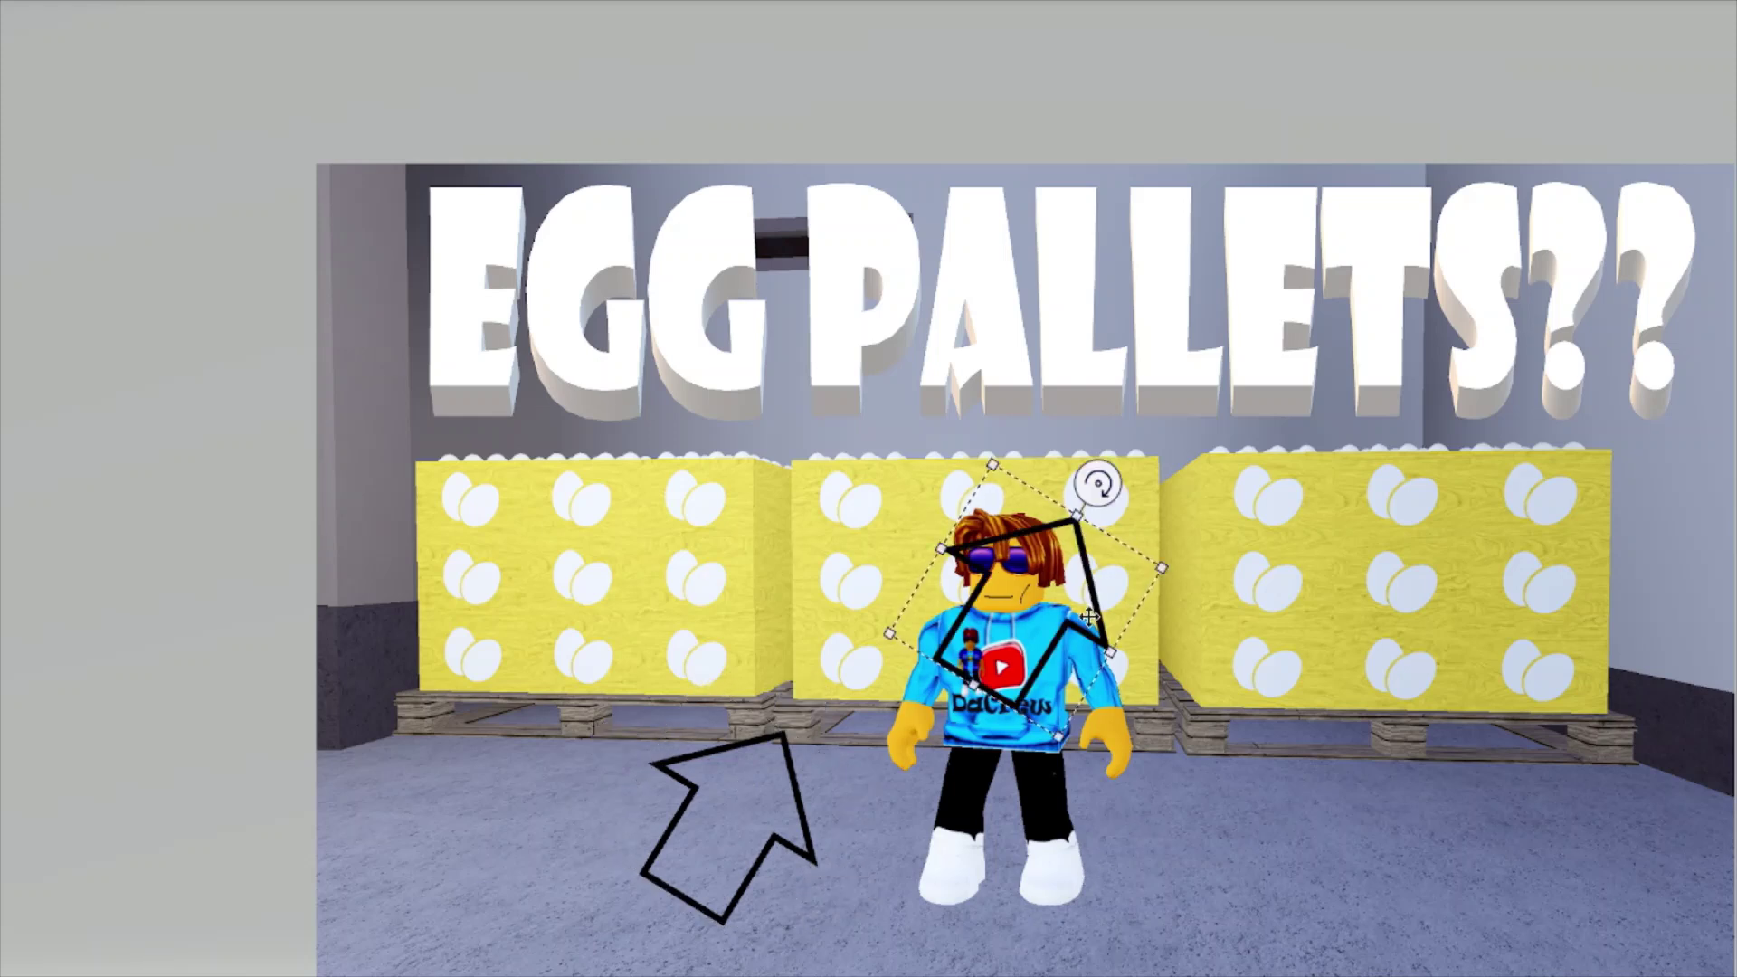
pyautogui.moveTo(1089, 531); pyautogui.dragTo(1463, 758)
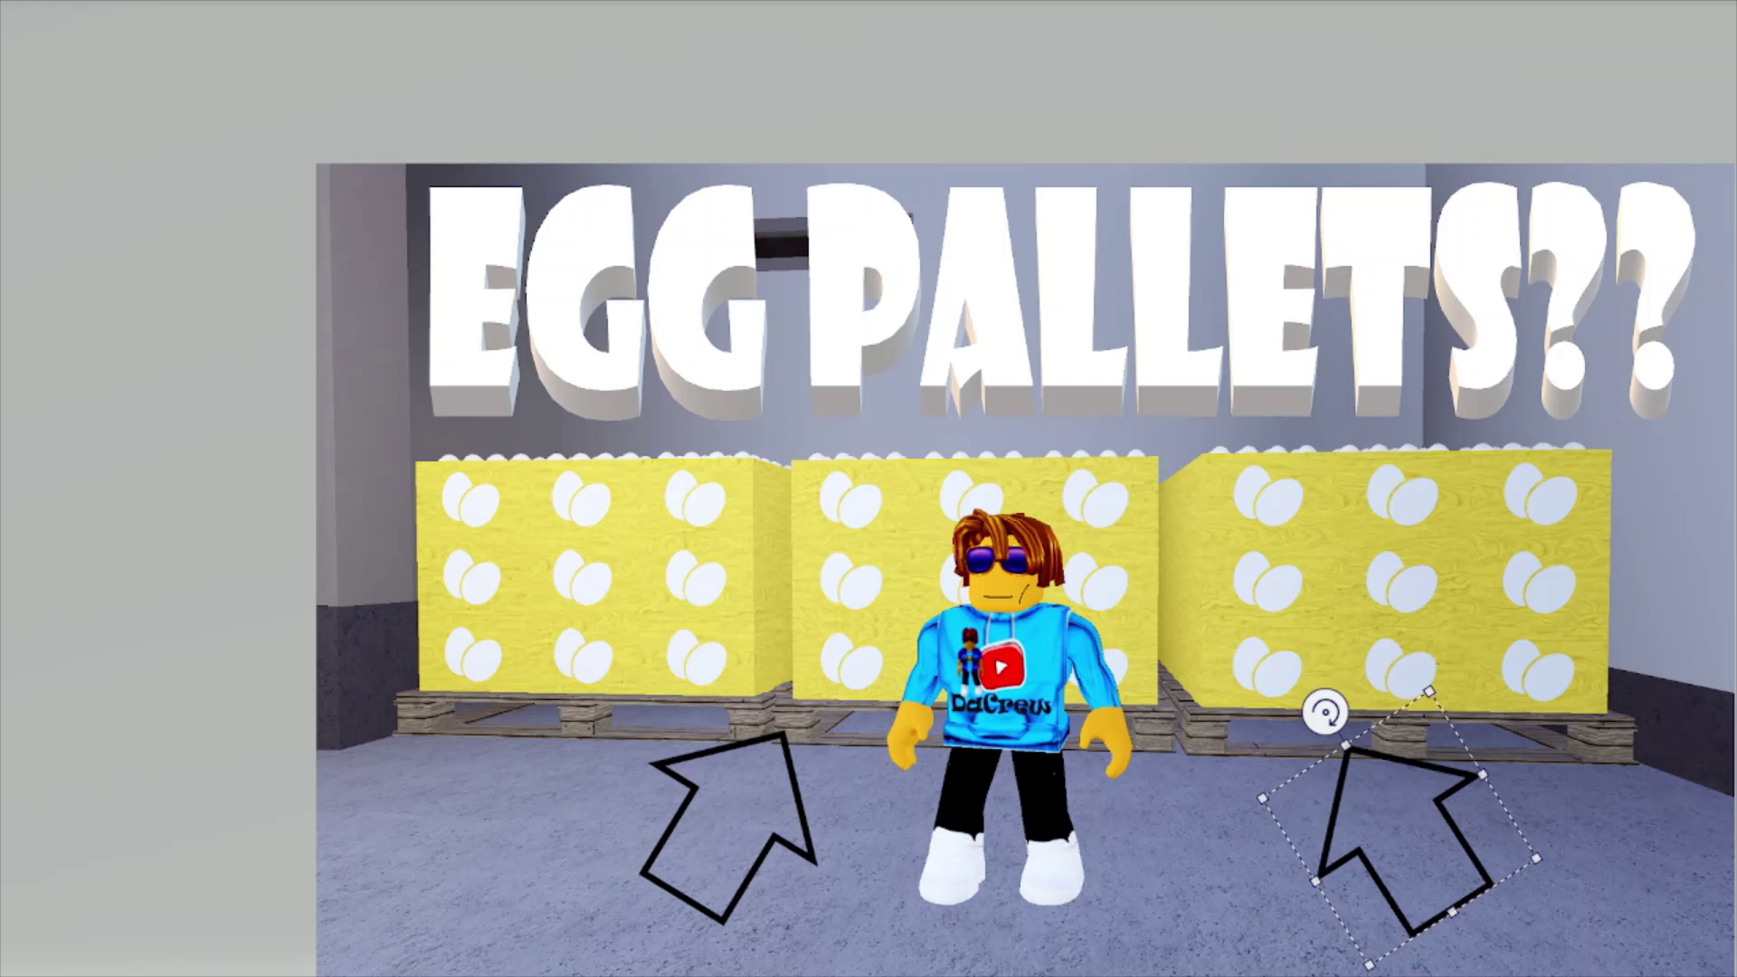
pyautogui.rightClick(1436, 823)
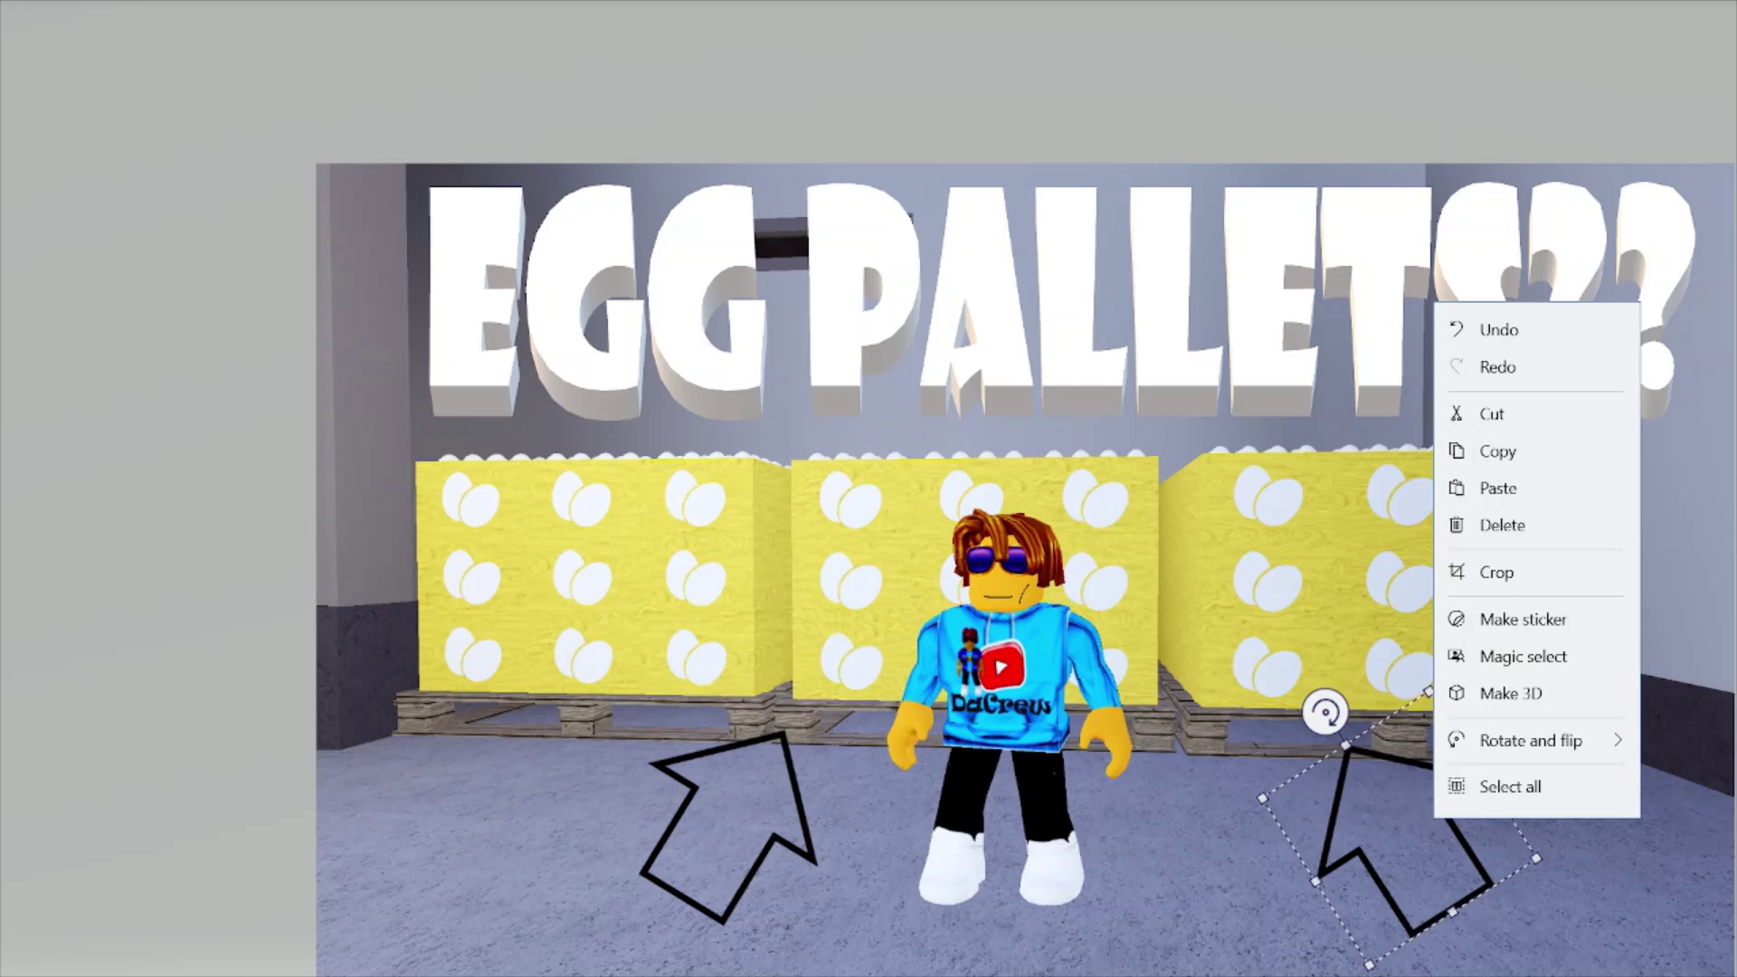
pyautogui.press('Escape')
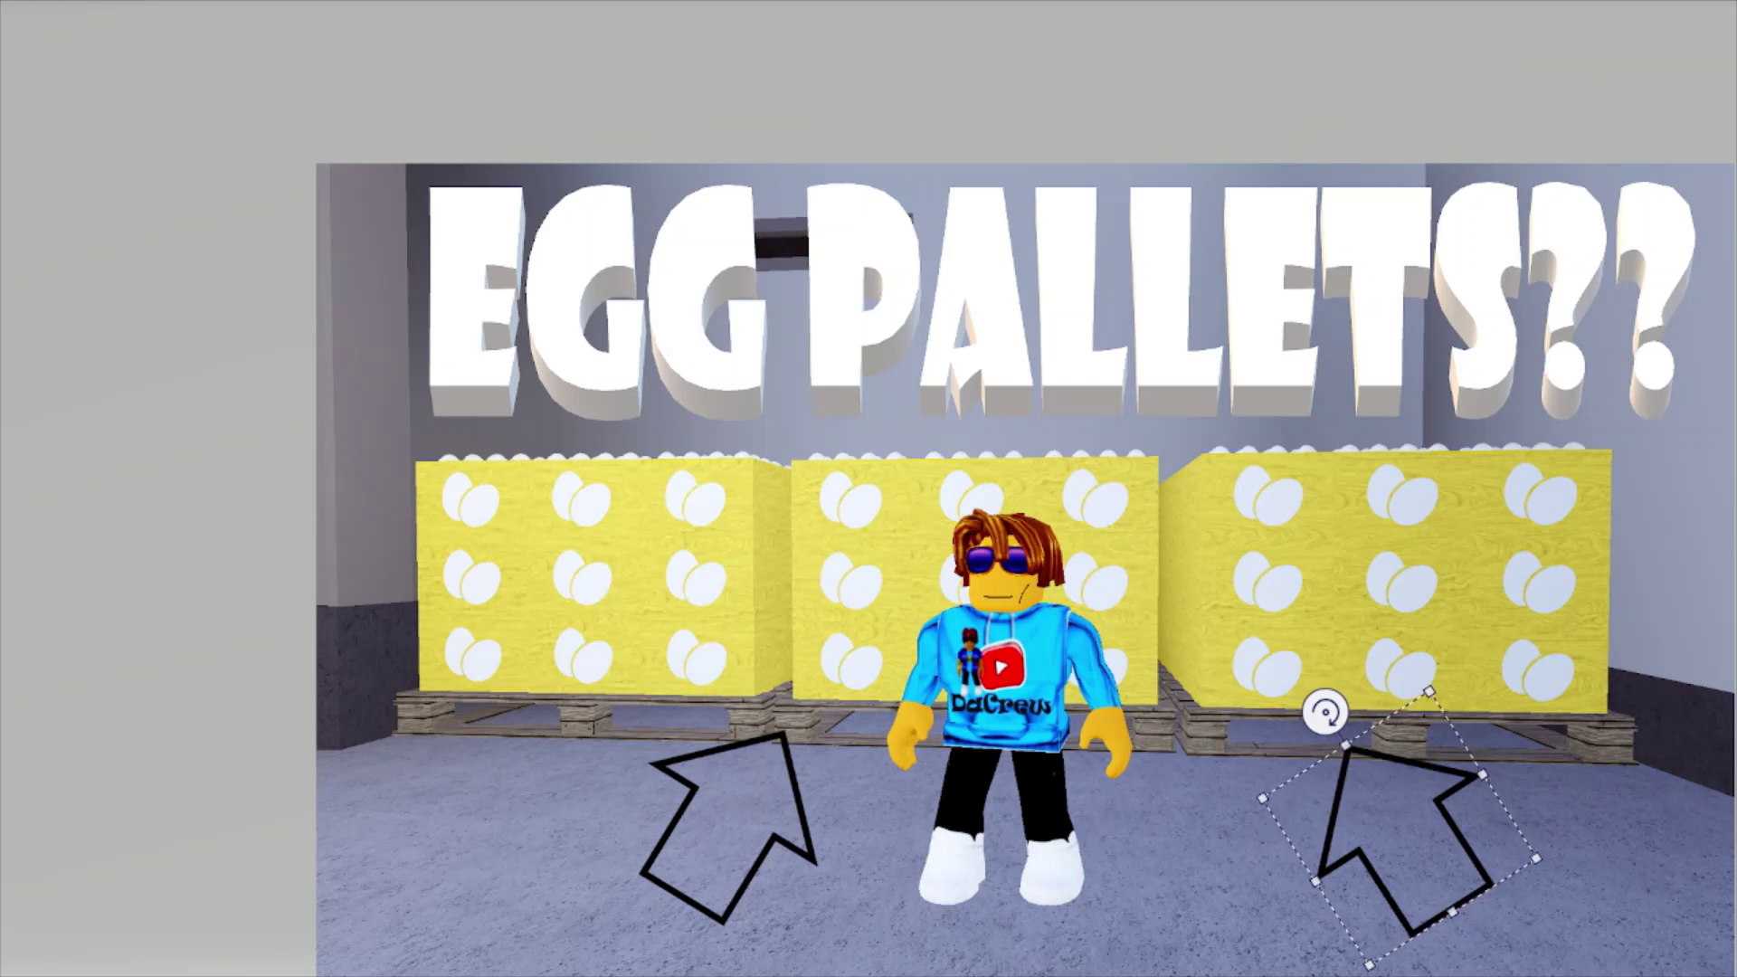
pyautogui.press('Escape')
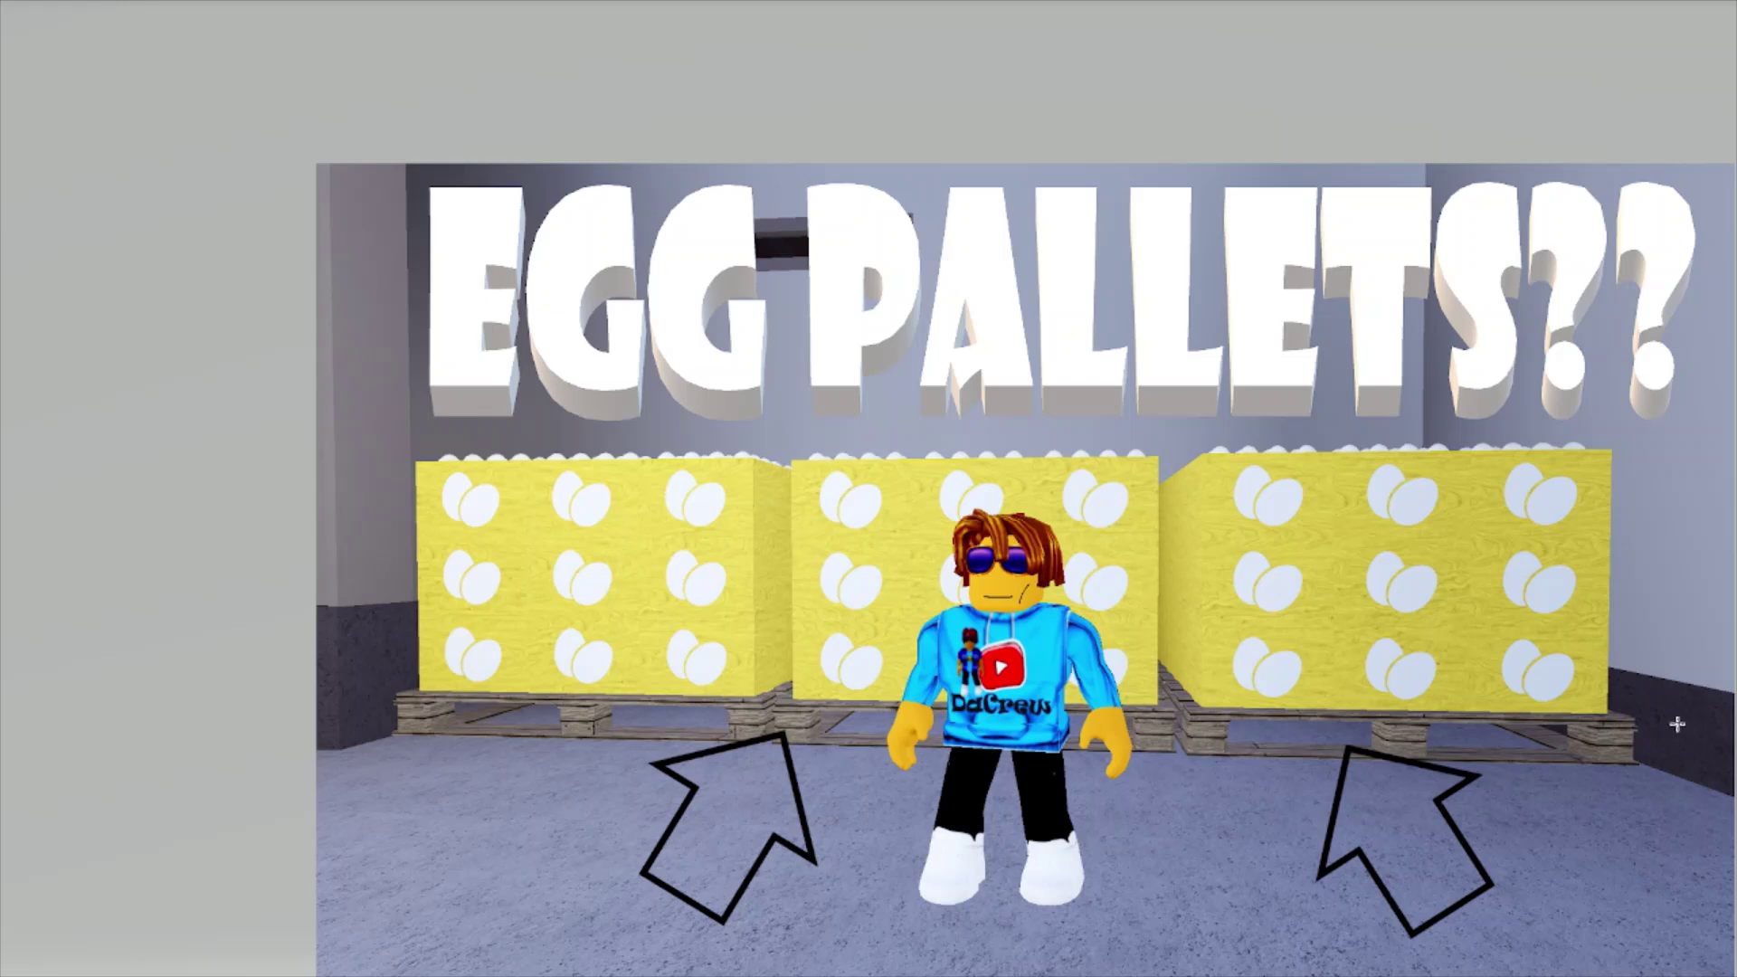
# Discard the extra upright arrow and undo the two outlined arrows on the floor
pyautogui.click(1447, 840)
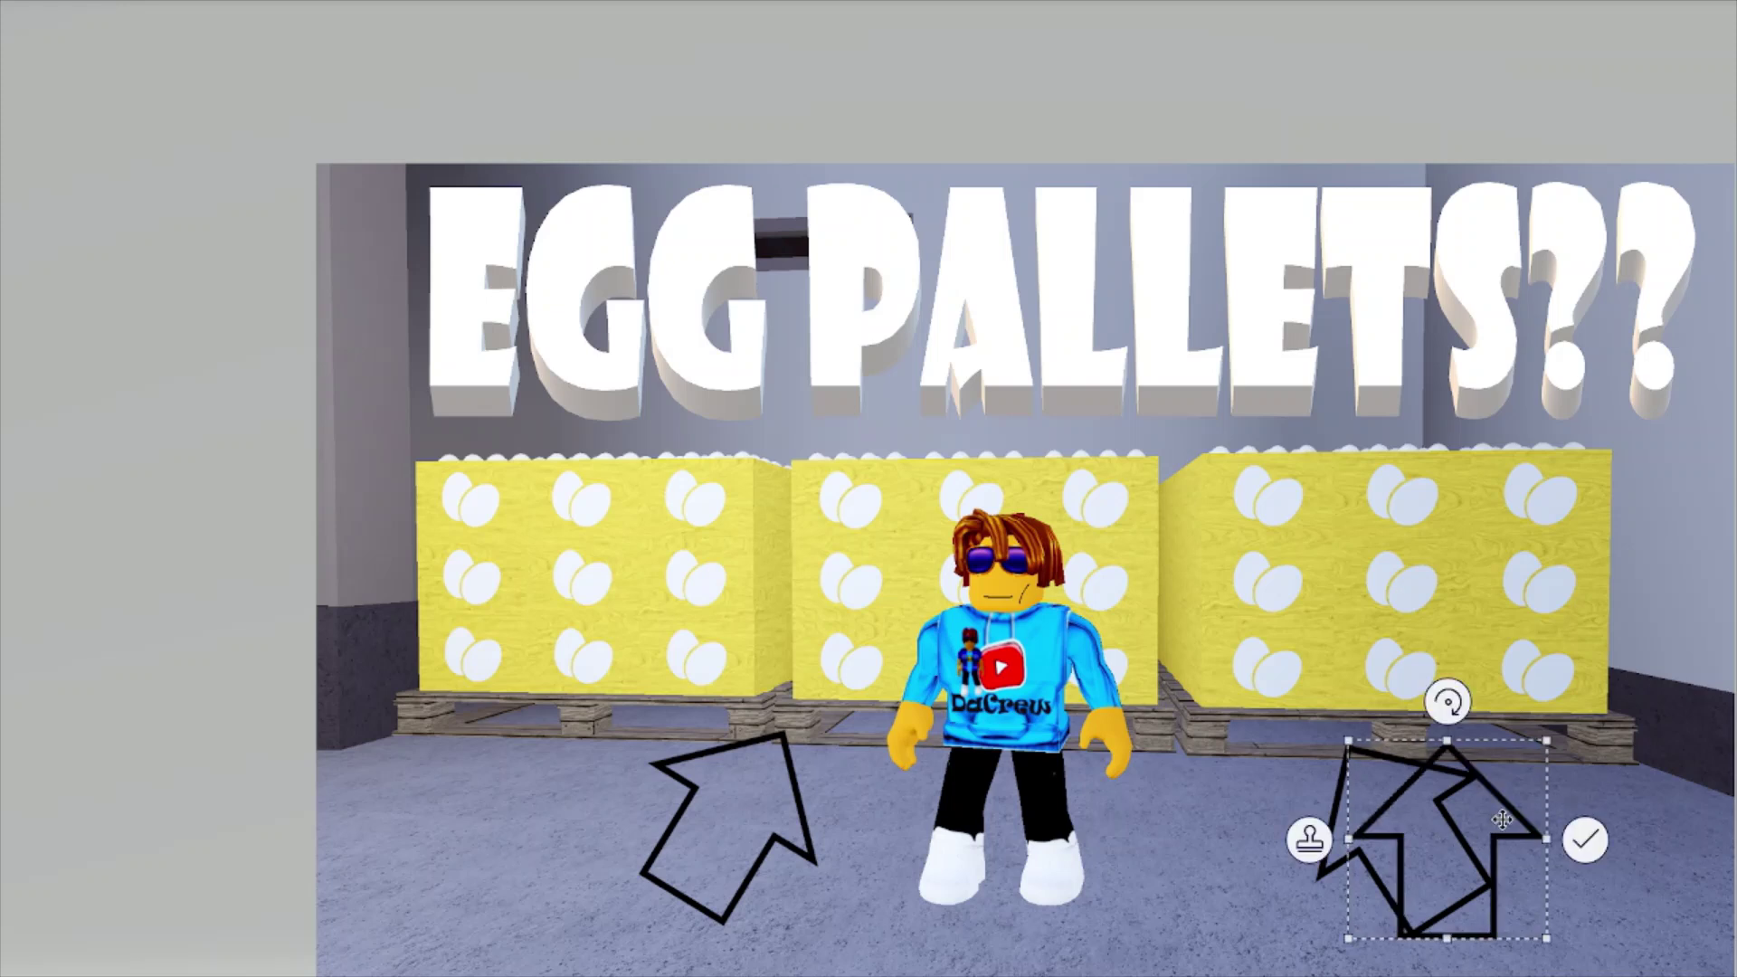
pyautogui.press('Escape')
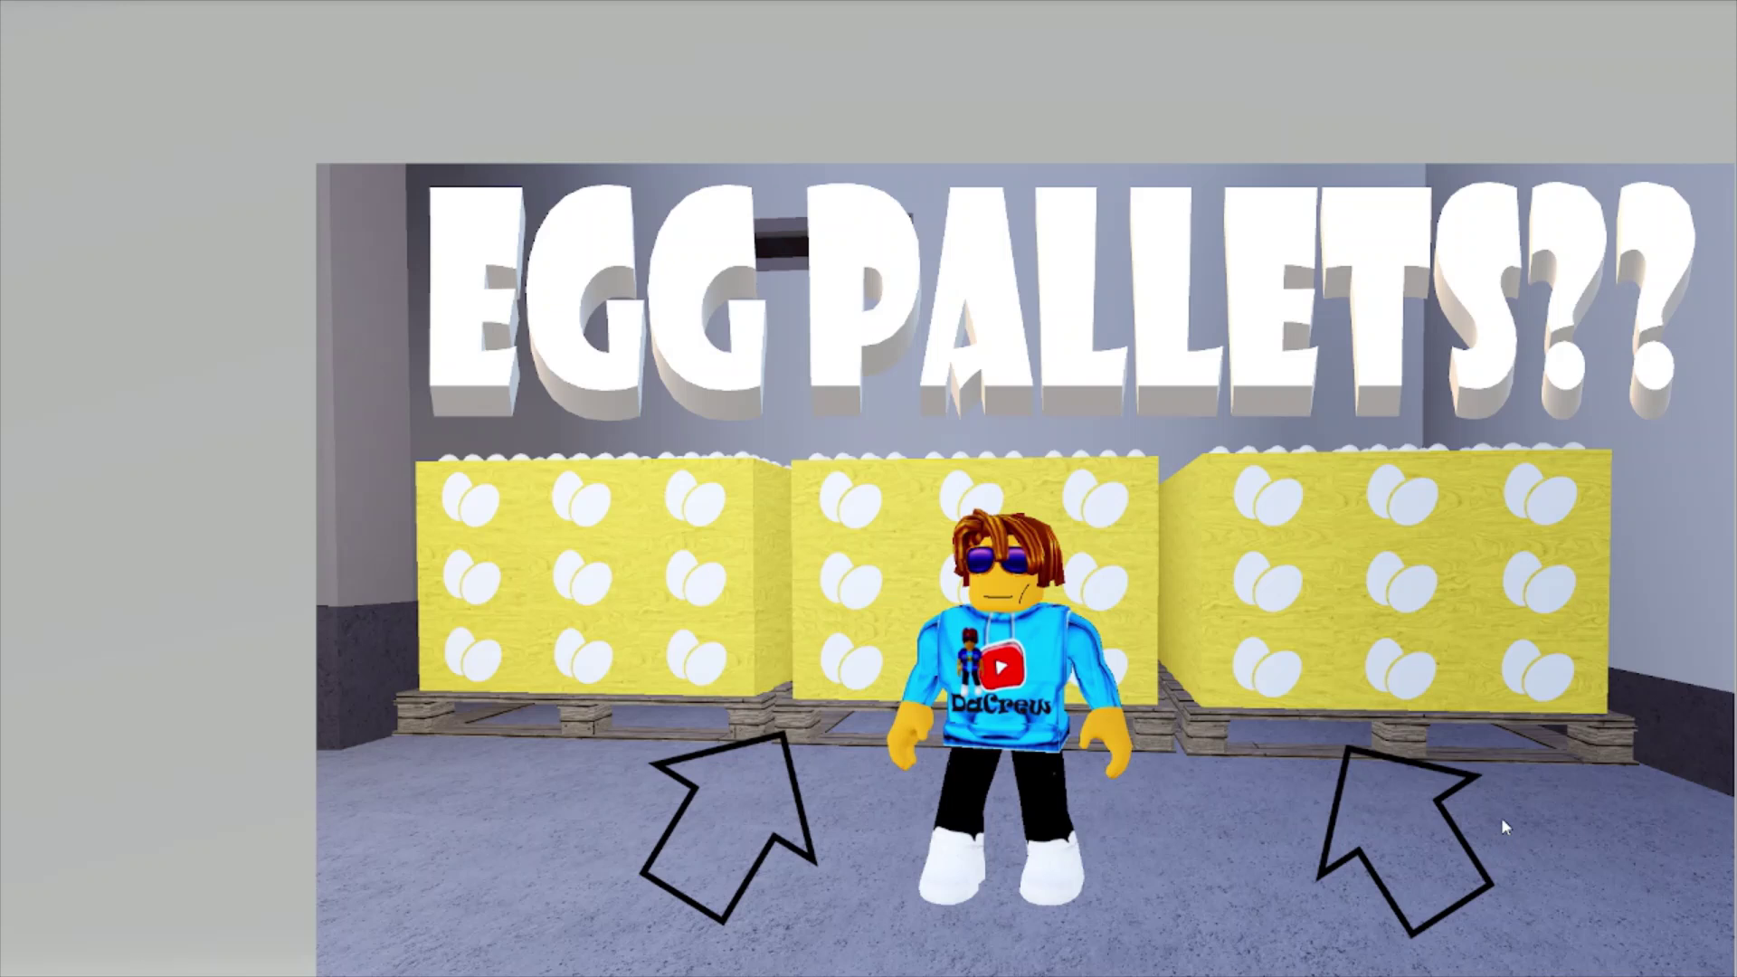
pyautogui.rightClick(1534, 858)
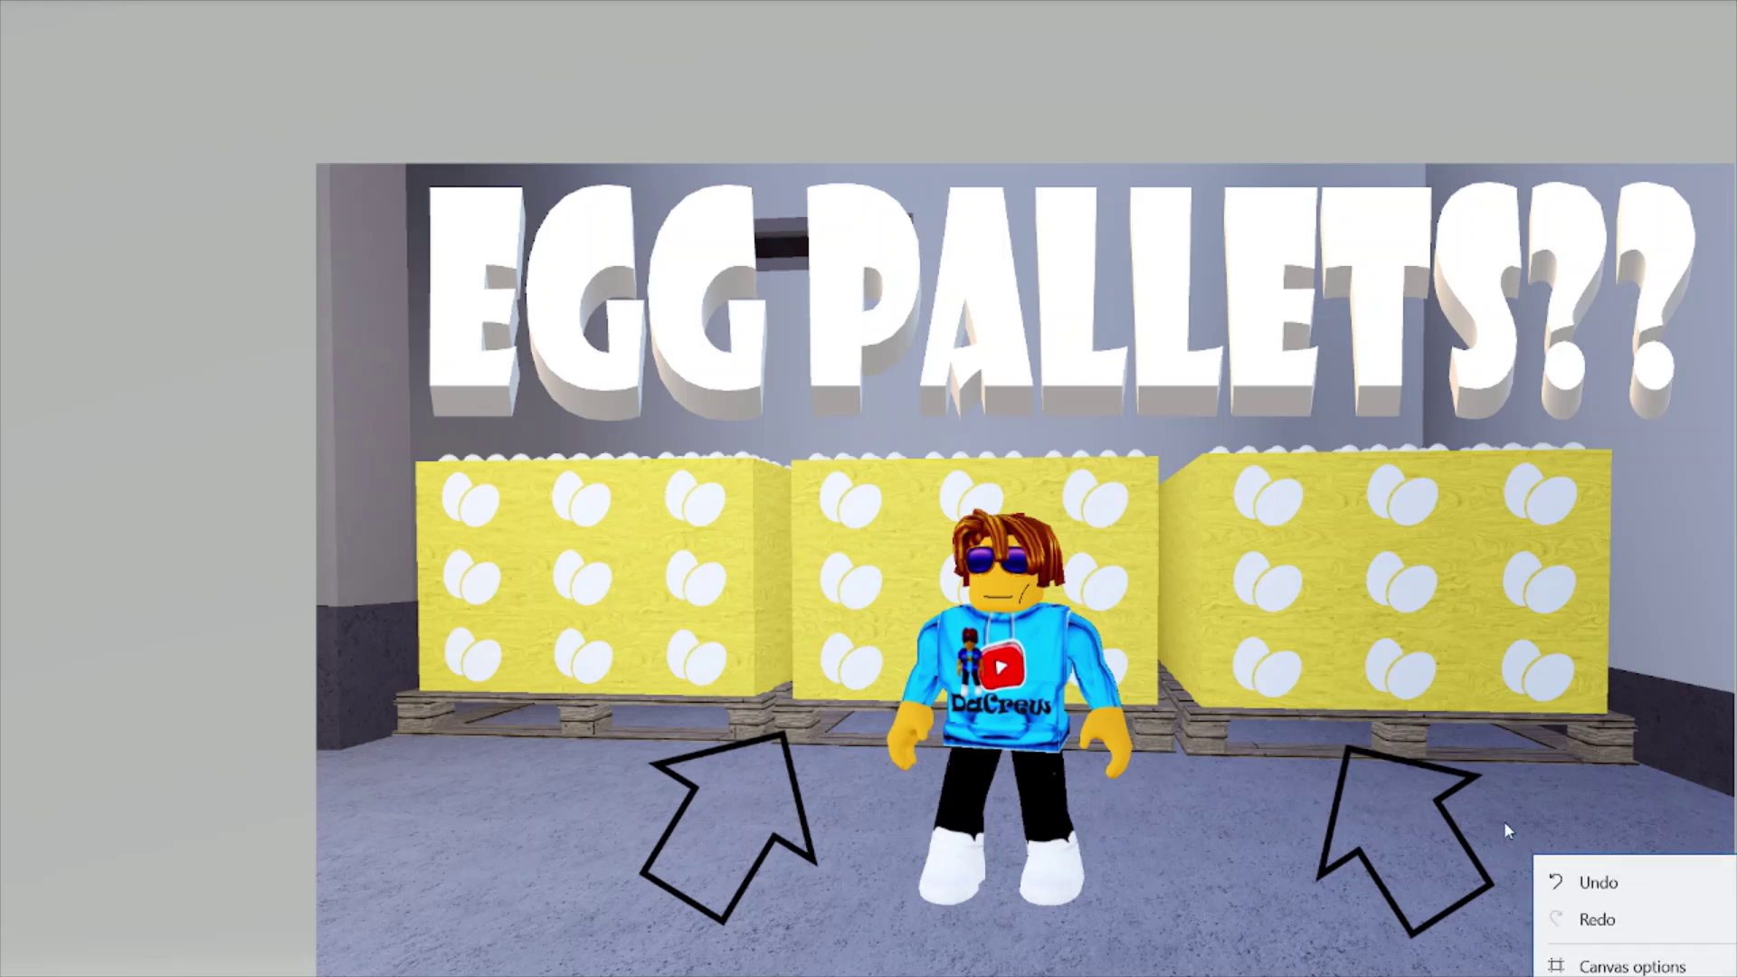
pyautogui.click(1596, 891)
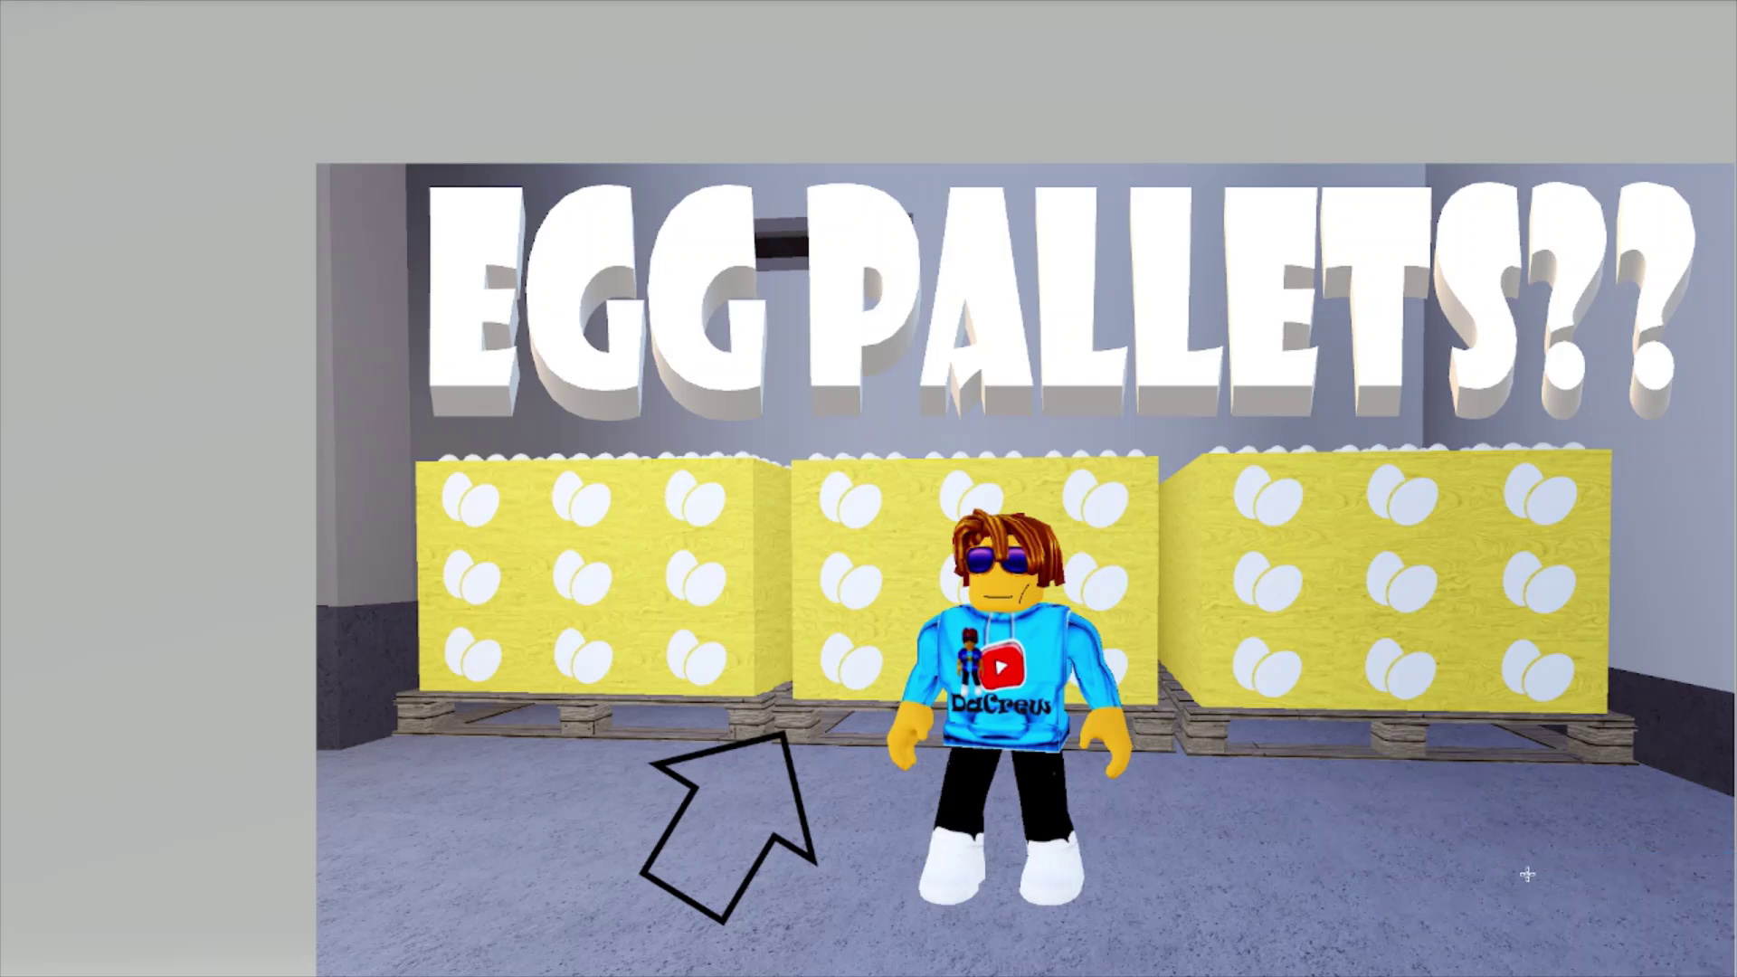
pyautogui.rightClick(1468, 865)
pyautogui.click(1506, 896)
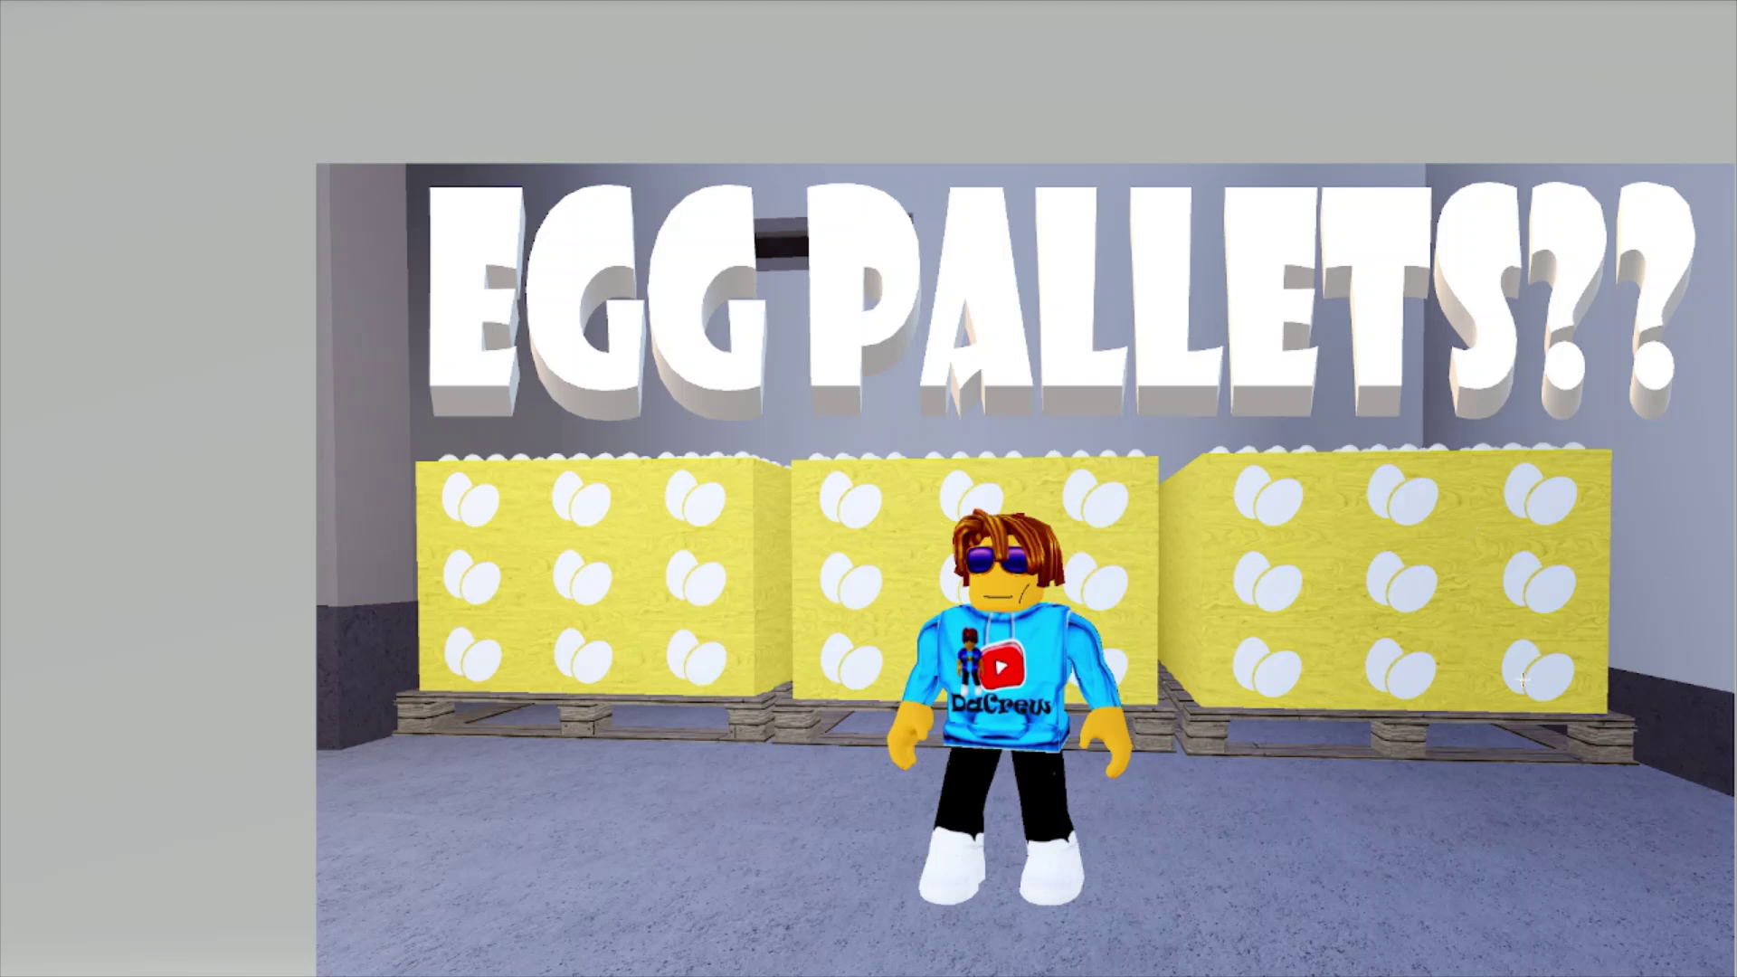
# Try stamping an upright outlined arrow on the floor in front of the right pallet and placing a second one over it
pyautogui.hotkey('ctrl', 'y')
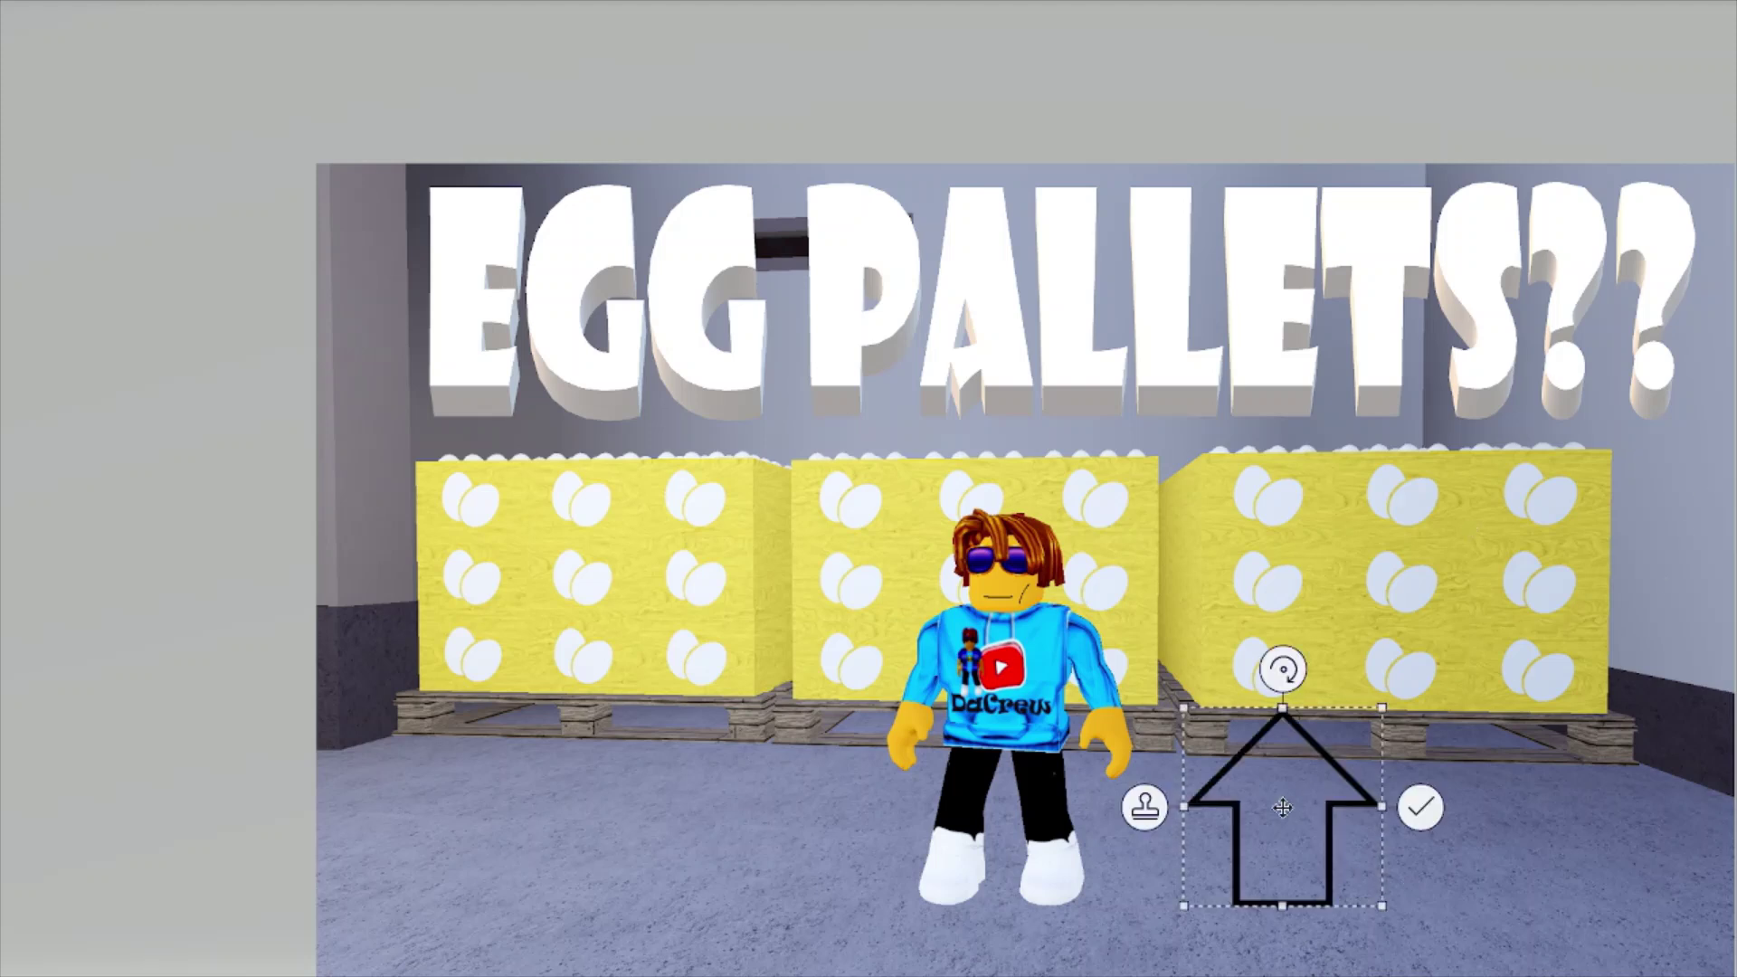
pyautogui.click(1145, 817)
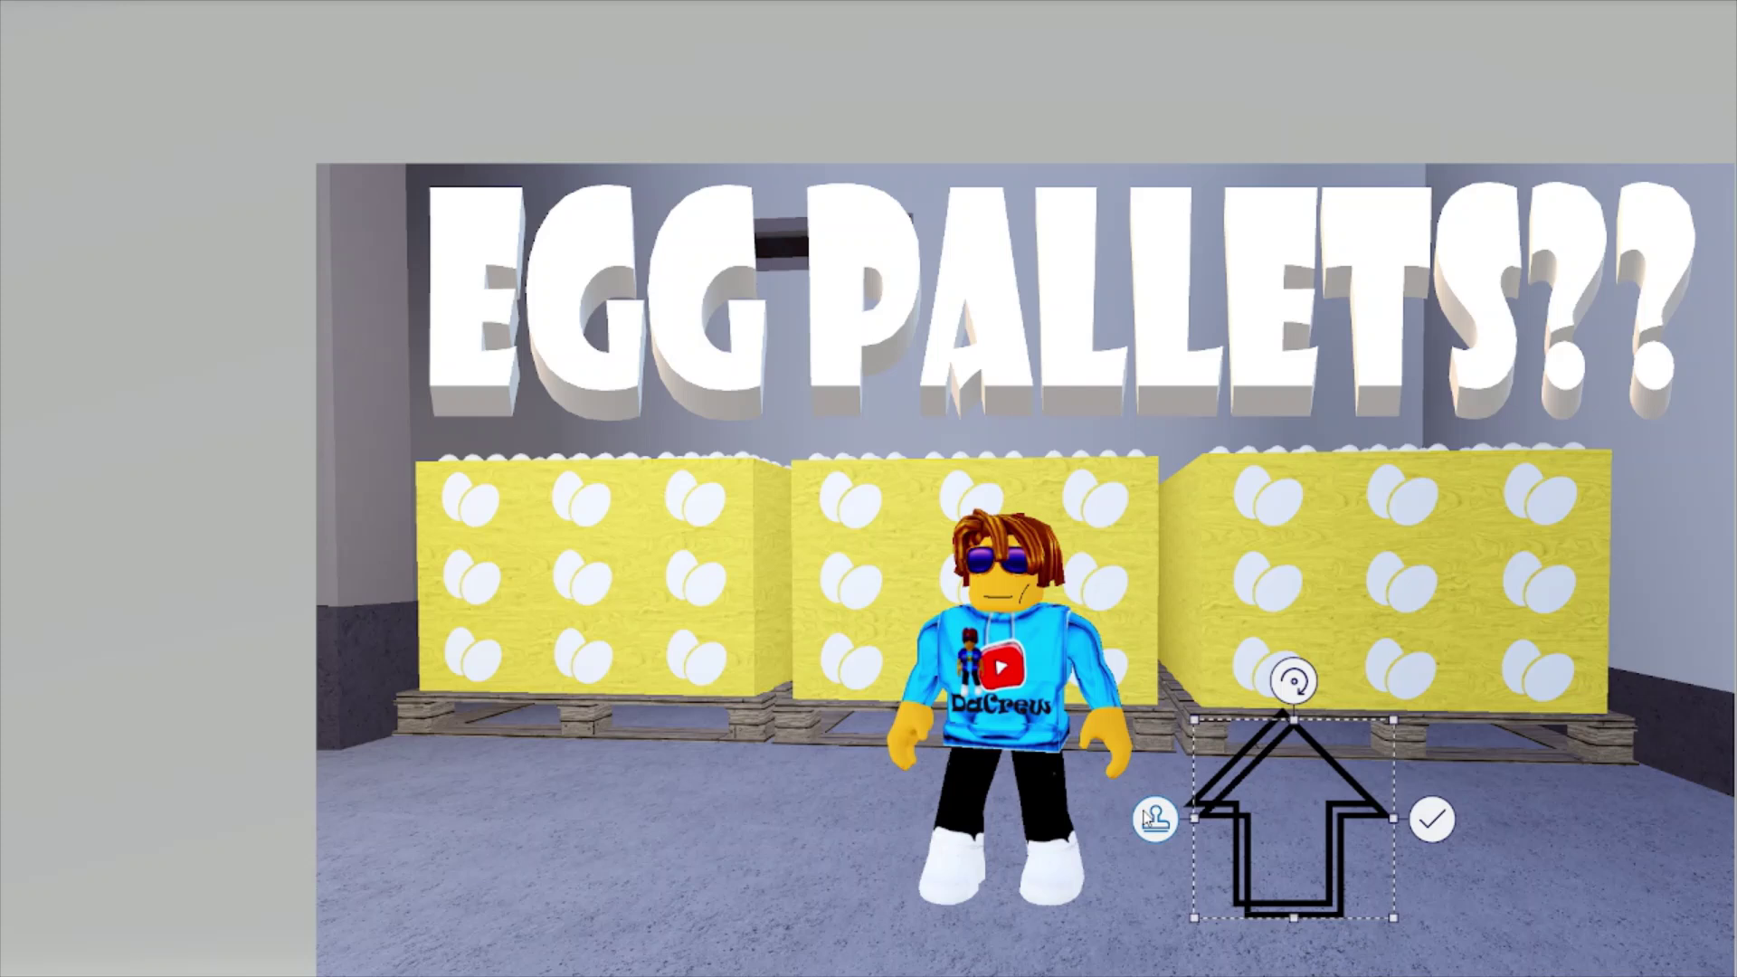
pyautogui.click(1145, 817)
pyautogui.click(1340, 809)
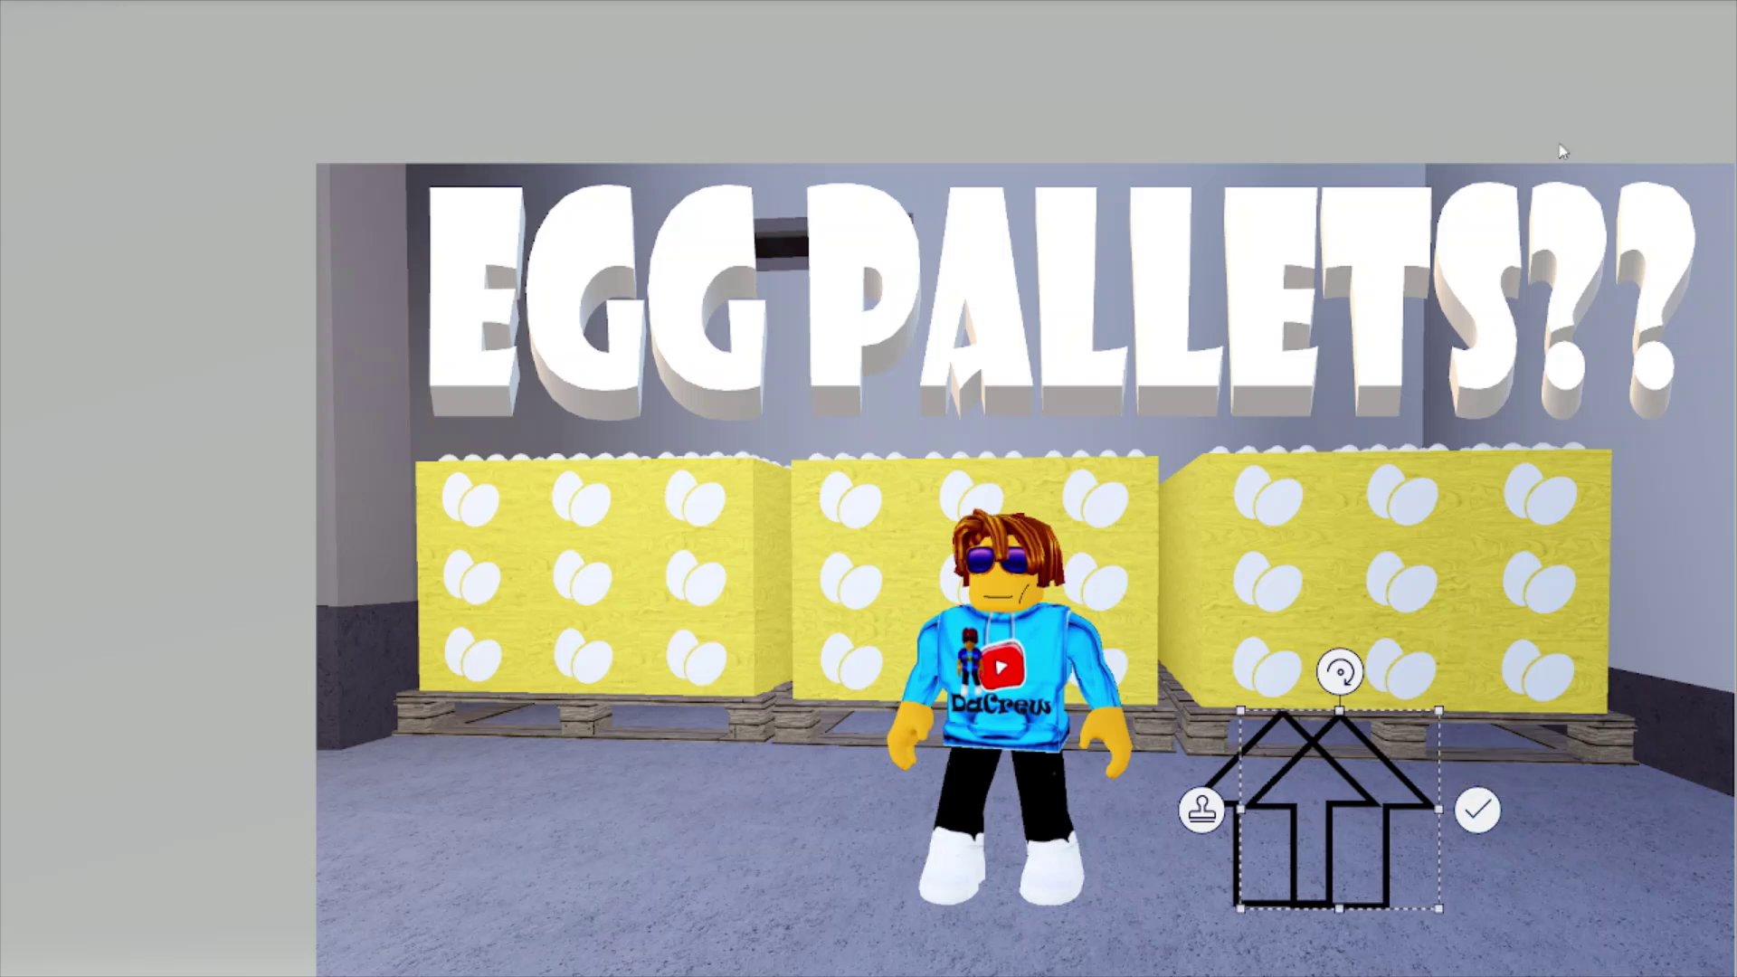
pyautogui.click(1674, 87)
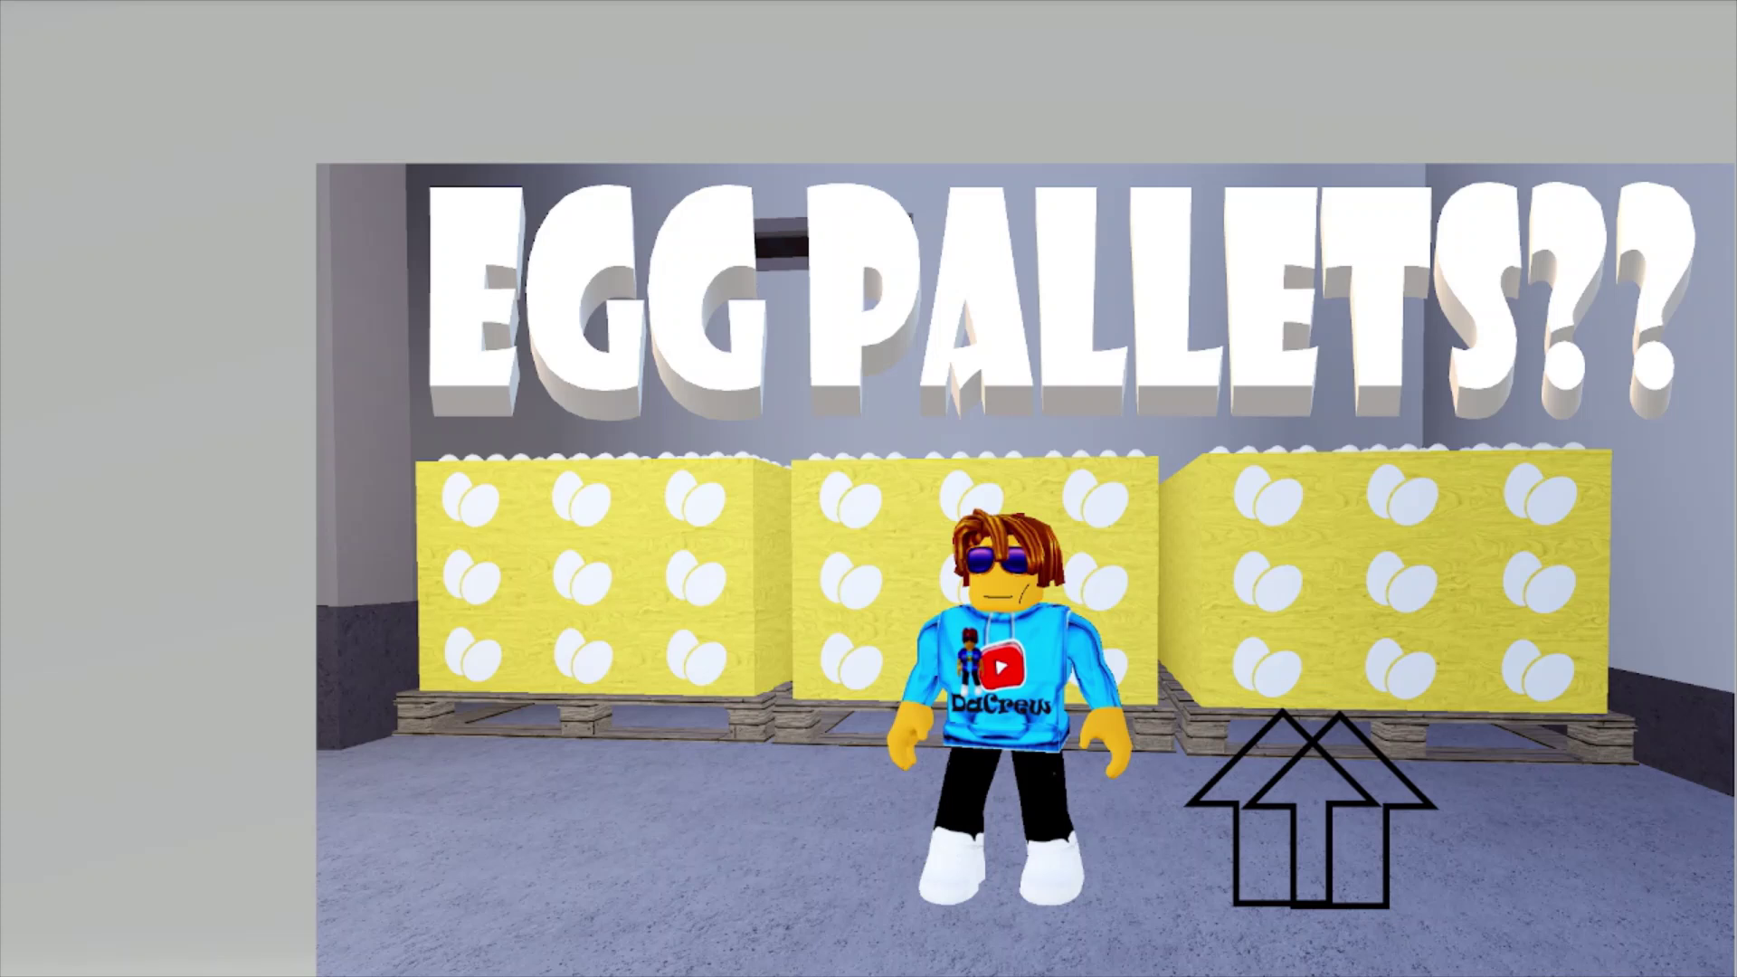
# Undo both upright outlined arrows in front of the right pallet
pyautogui.rightClick(1336, 797)
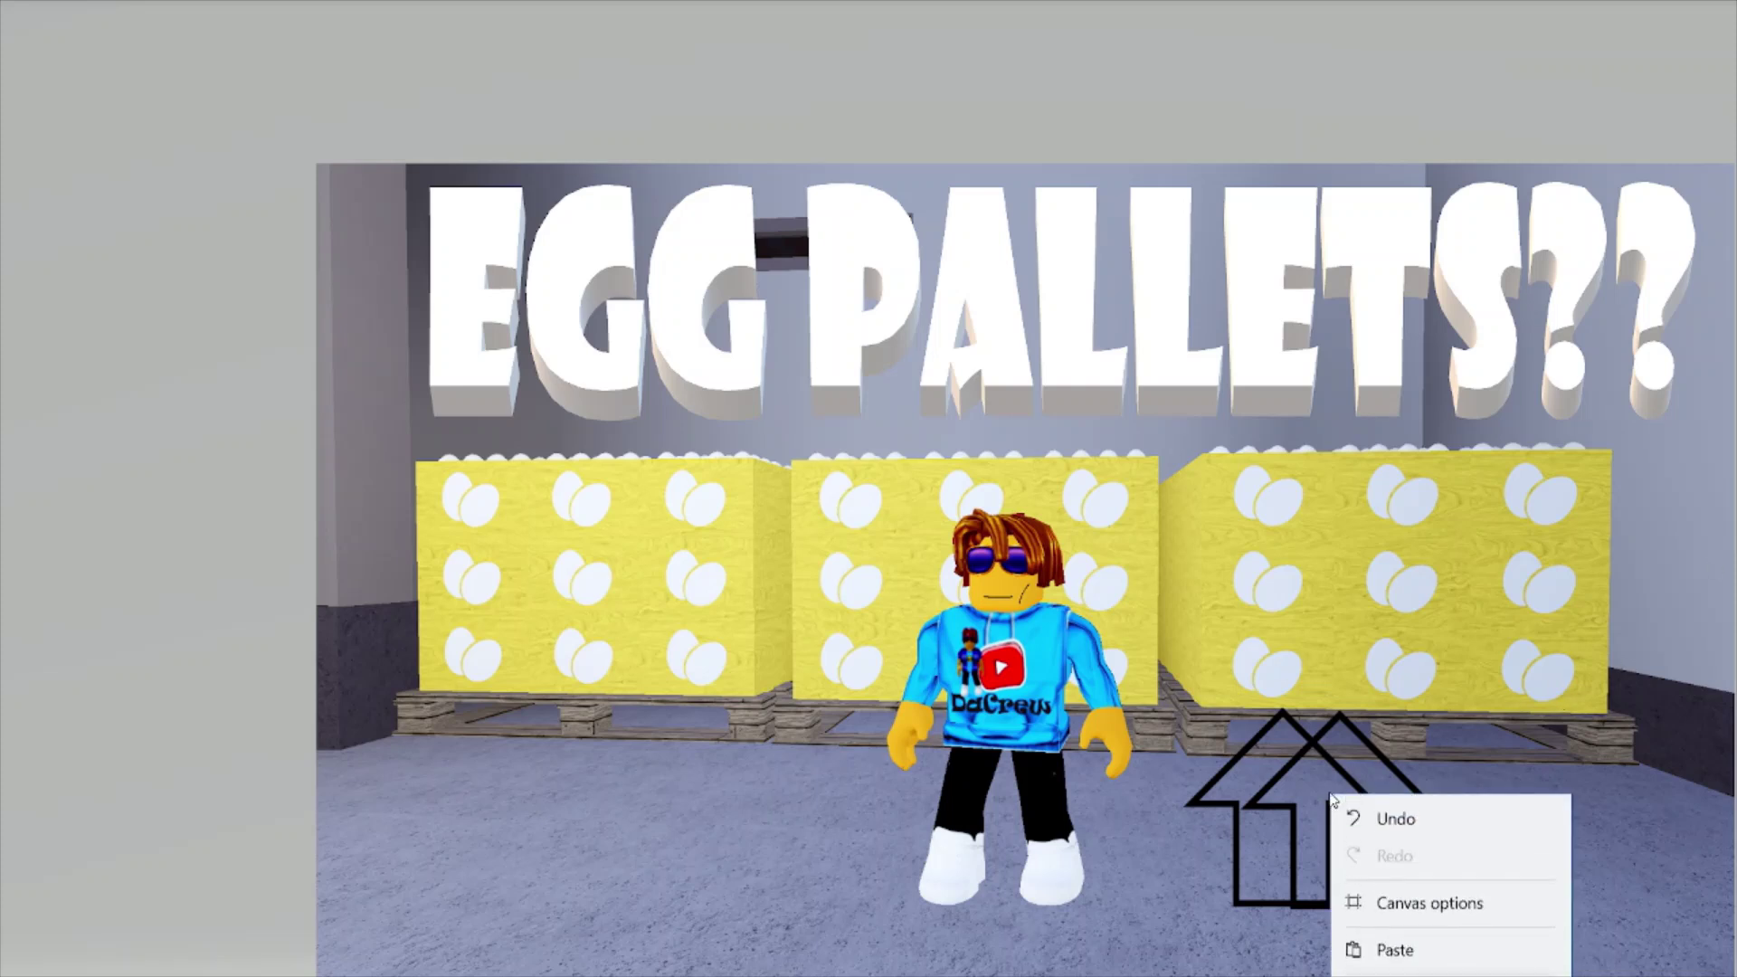
pyautogui.click(1351, 820)
pyautogui.rightClick(1330, 810)
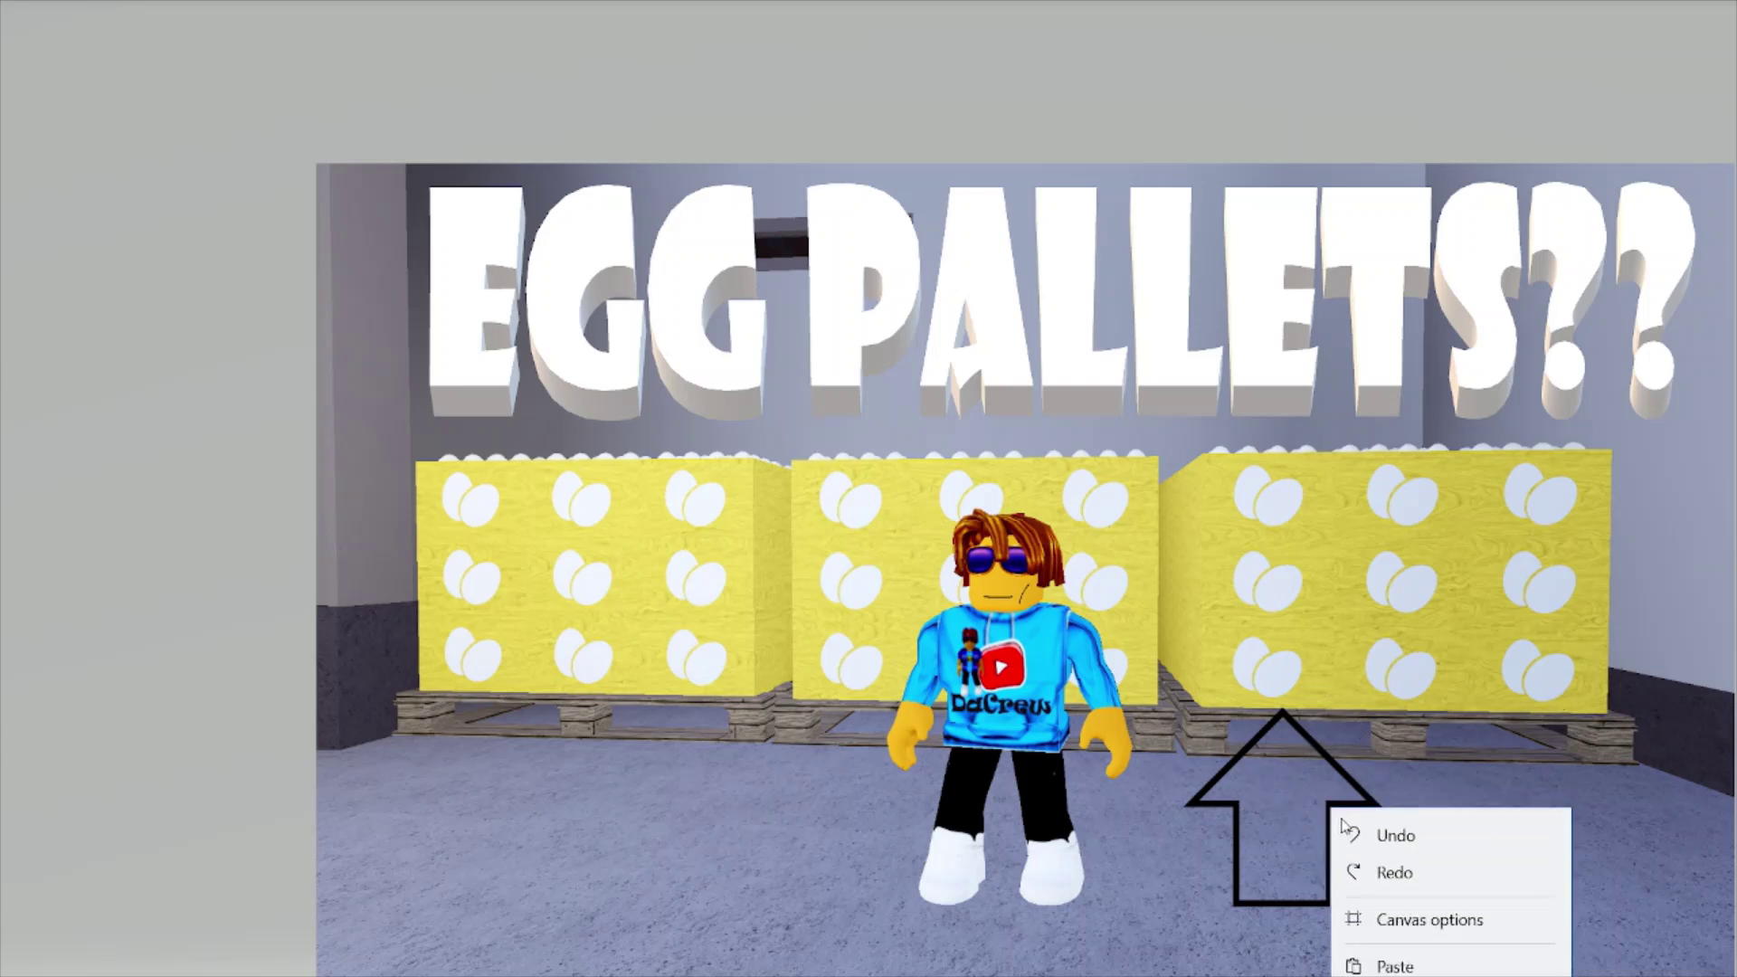
pyautogui.click(1361, 835)
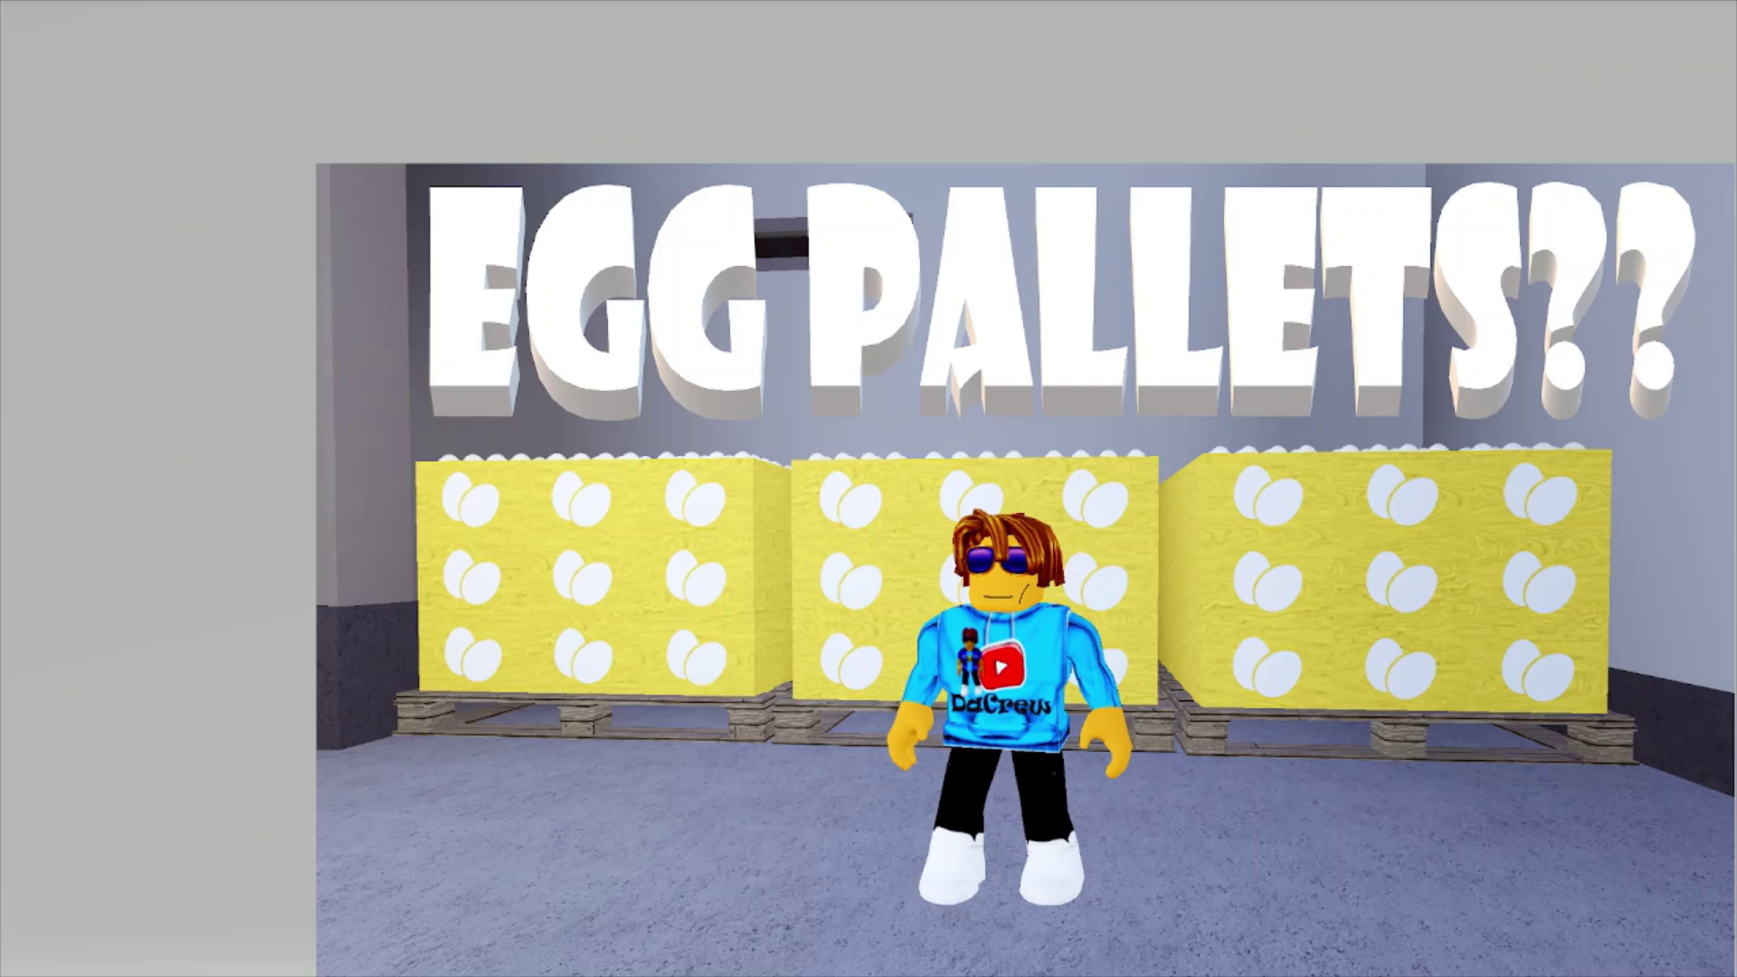
# Draw a red-filled arrow with a black outline, tilt it up and to the left, and place it at the right pallet's lower edge
pyautogui.click(1345, 842)
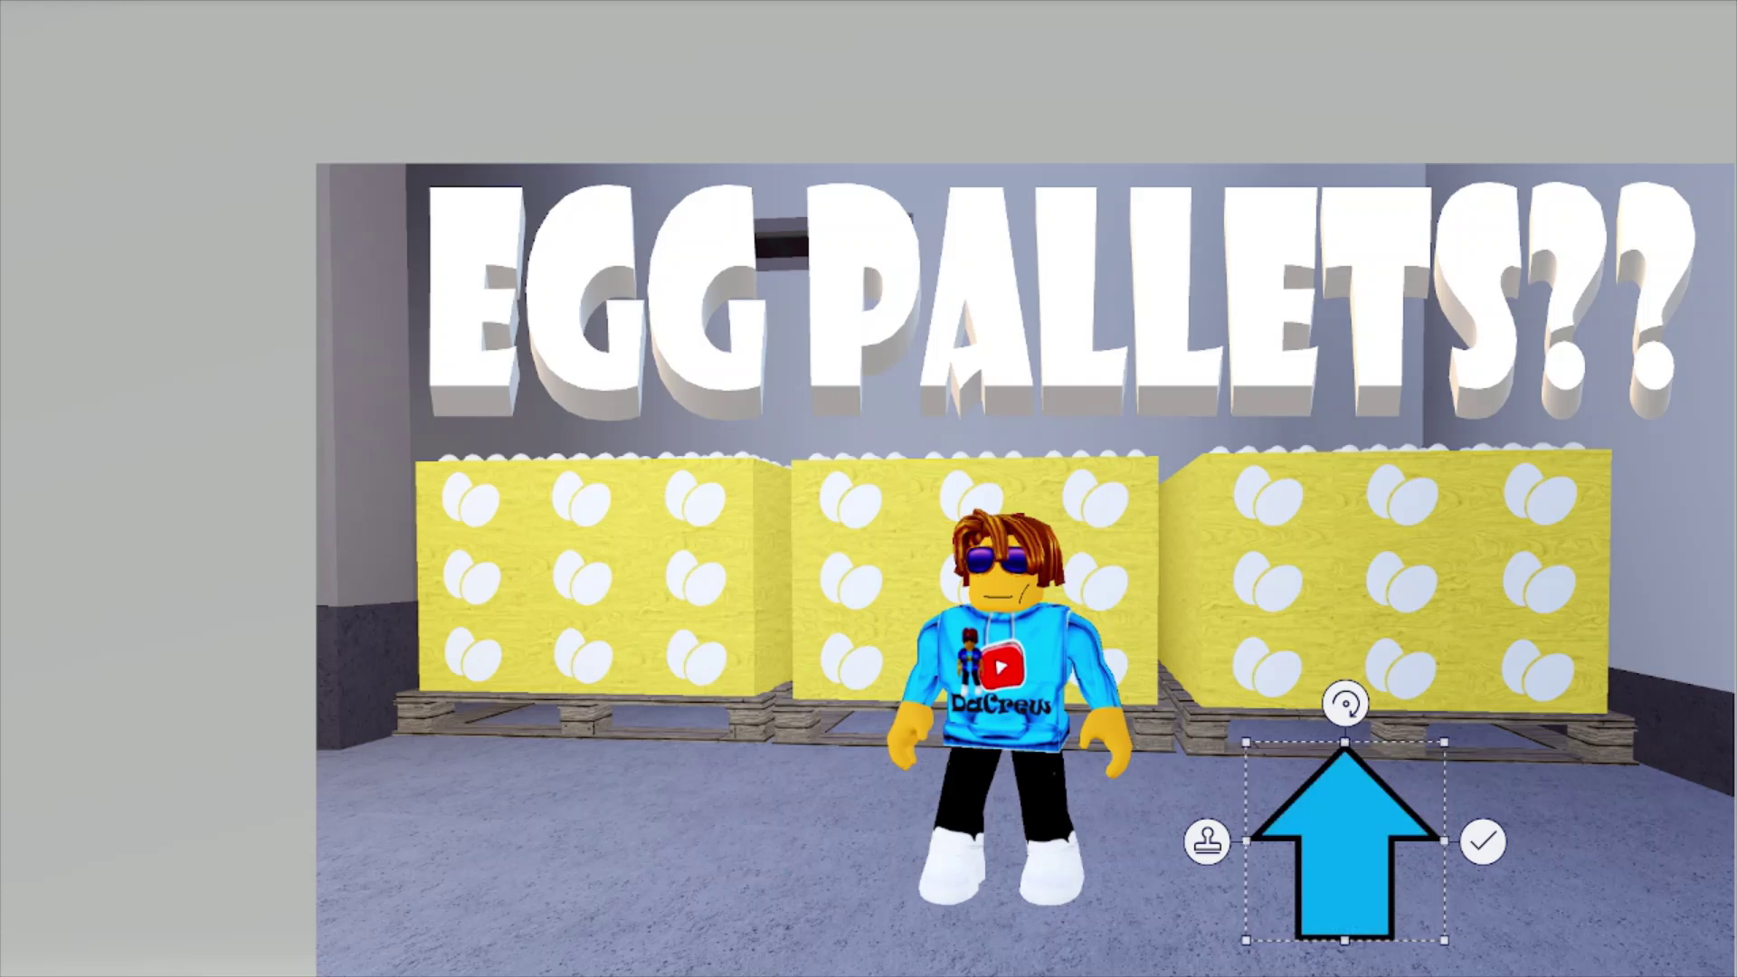
pyautogui.click(1723, 172)
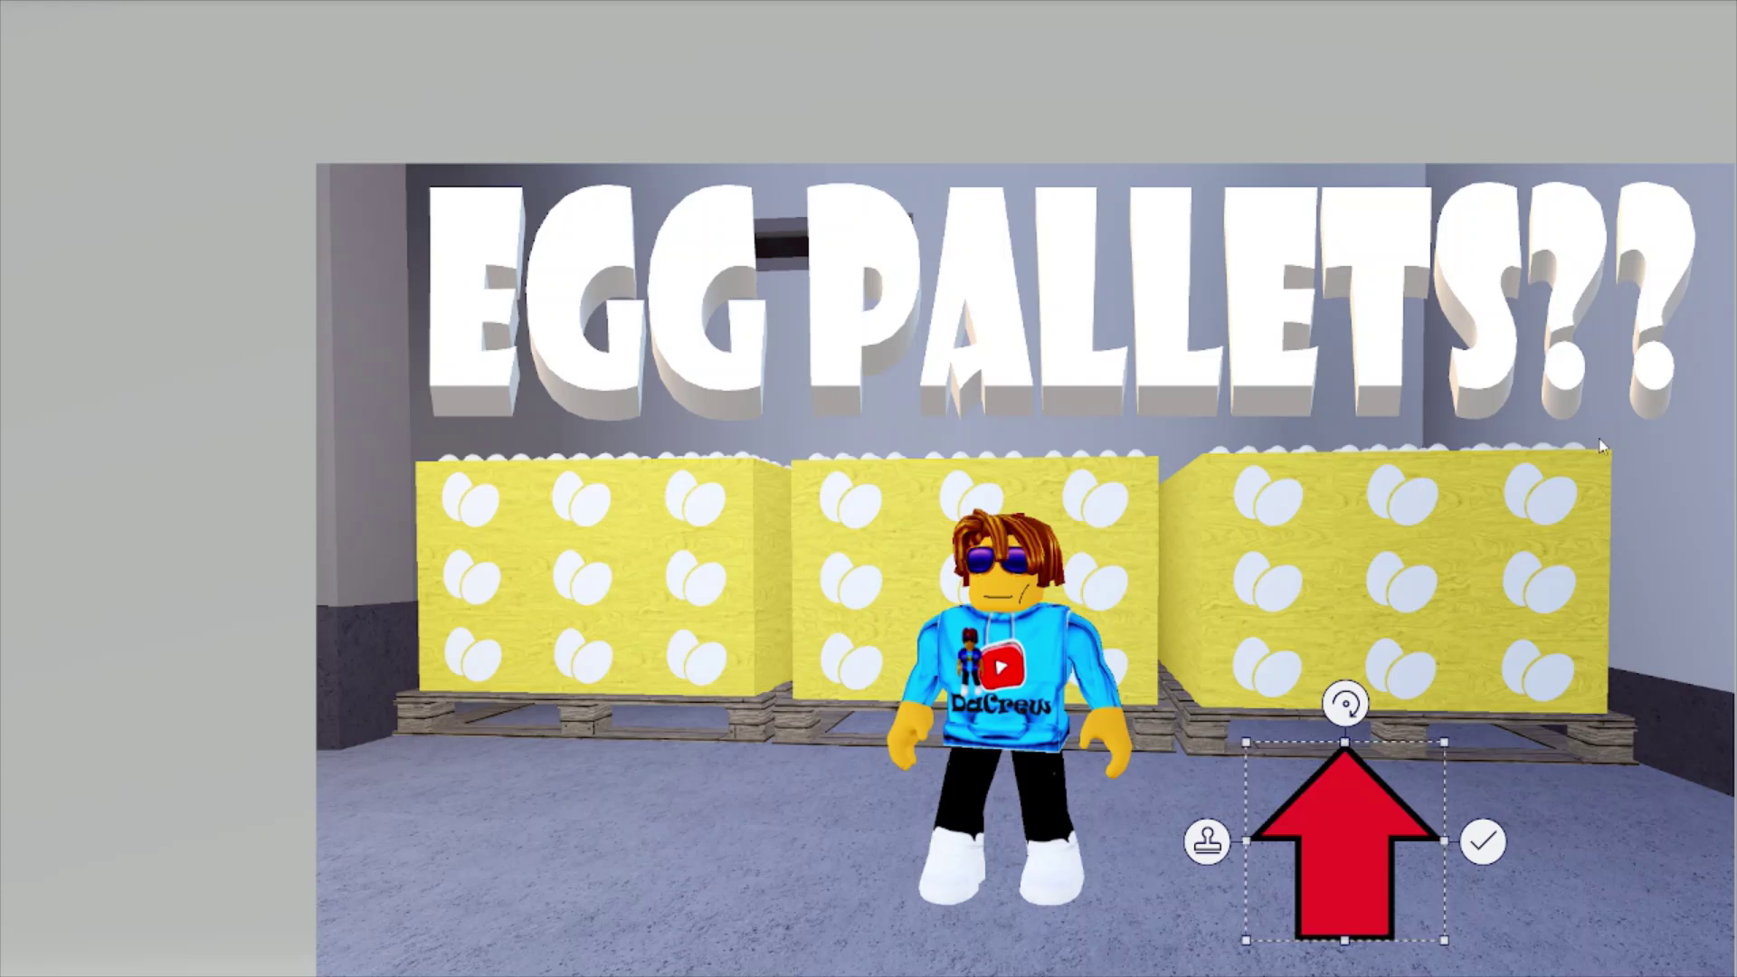
pyautogui.moveTo(1354, 707); pyautogui.dragTo(1217, 701)
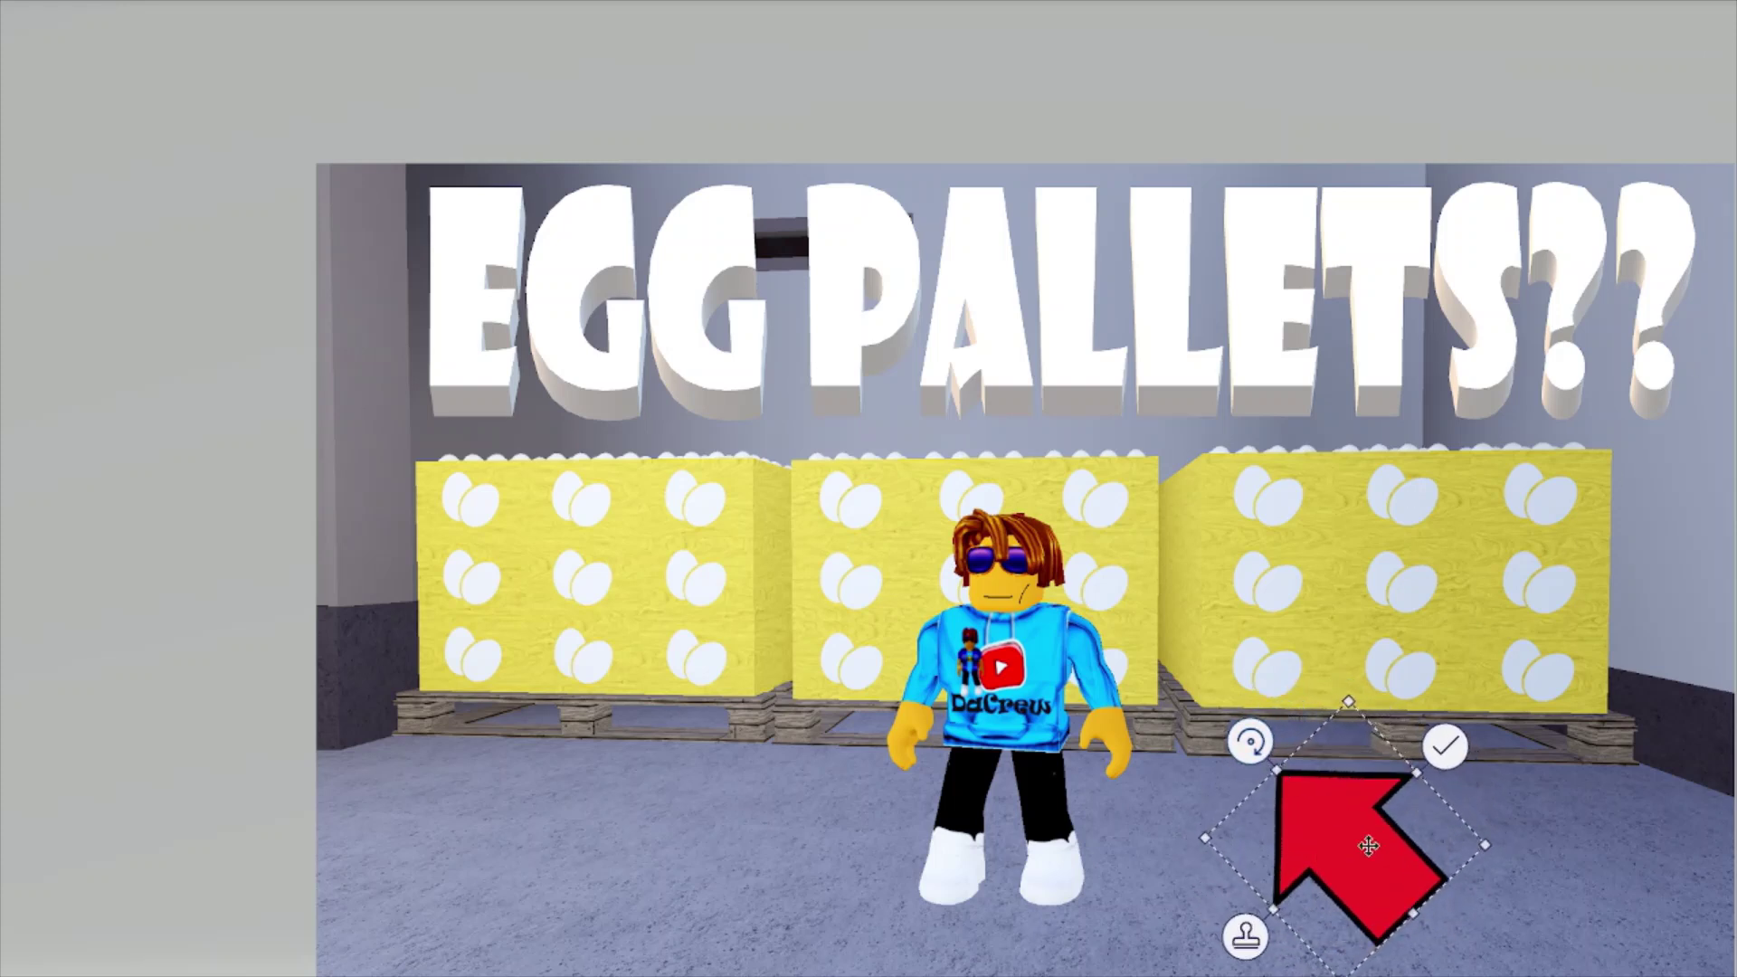
pyautogui.moveTo(1377, 854); pyautogui.dragTo(1524, 740)
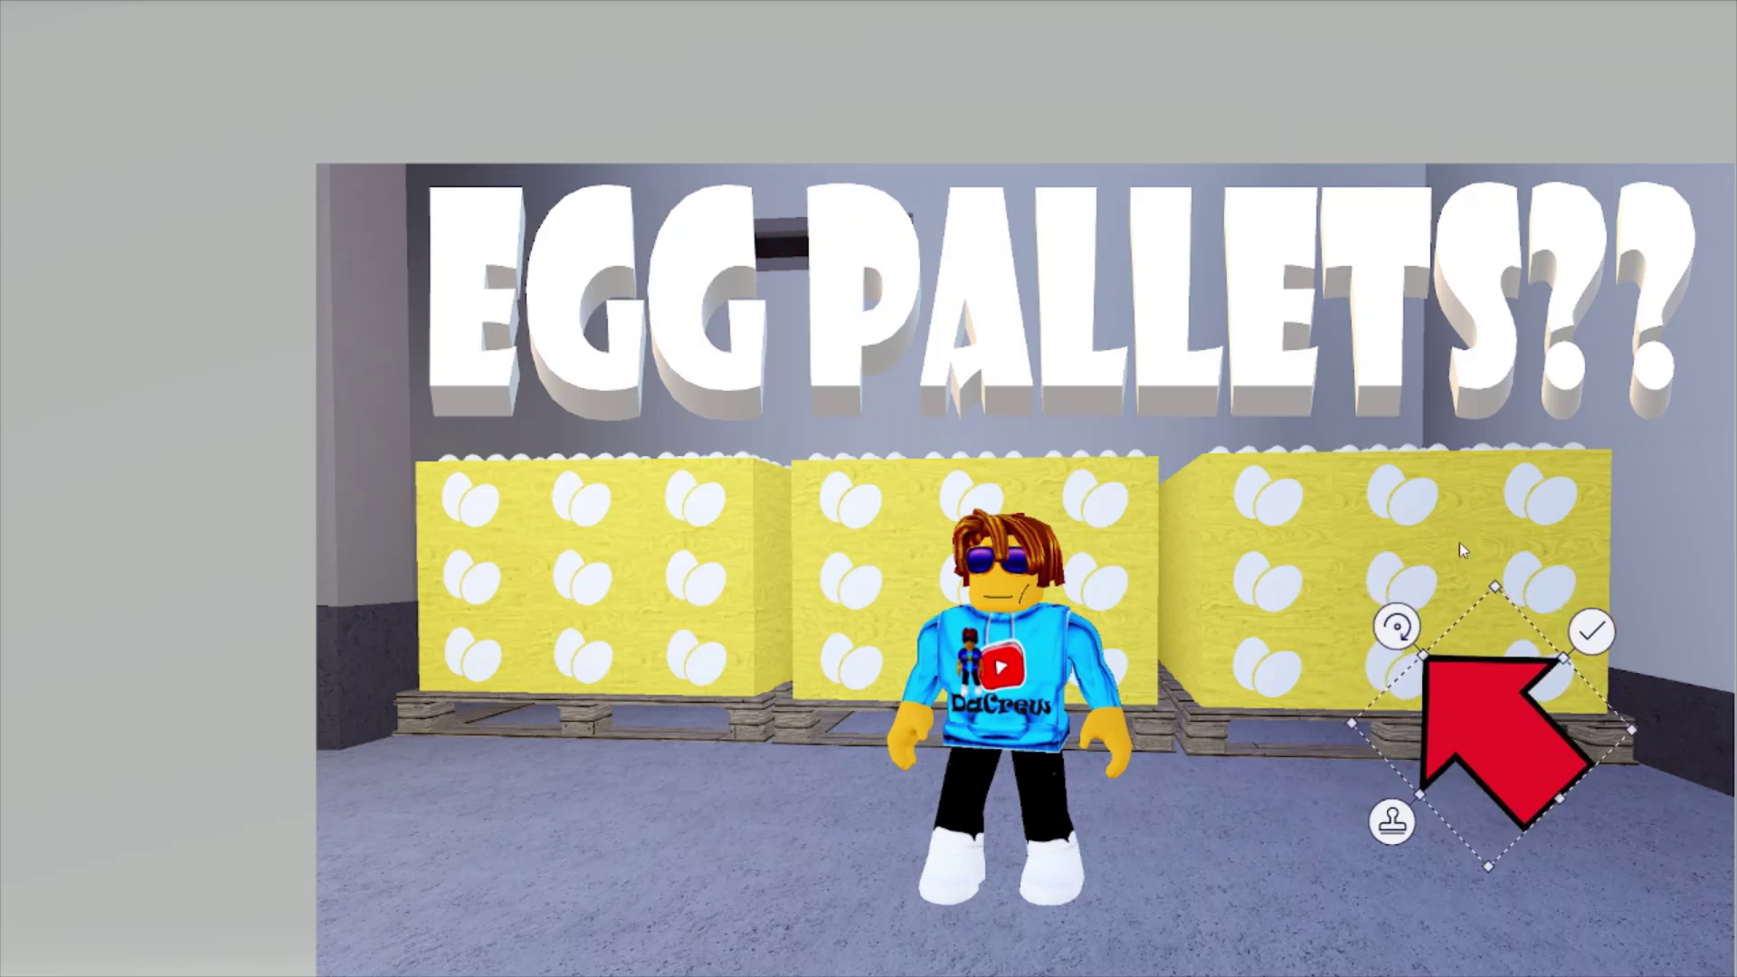
# Paste a copy of the red arrow, turn it down and to the left, and place it over the right pallet's upper edge
pyautogui.hotkey('ctrl', 'v')
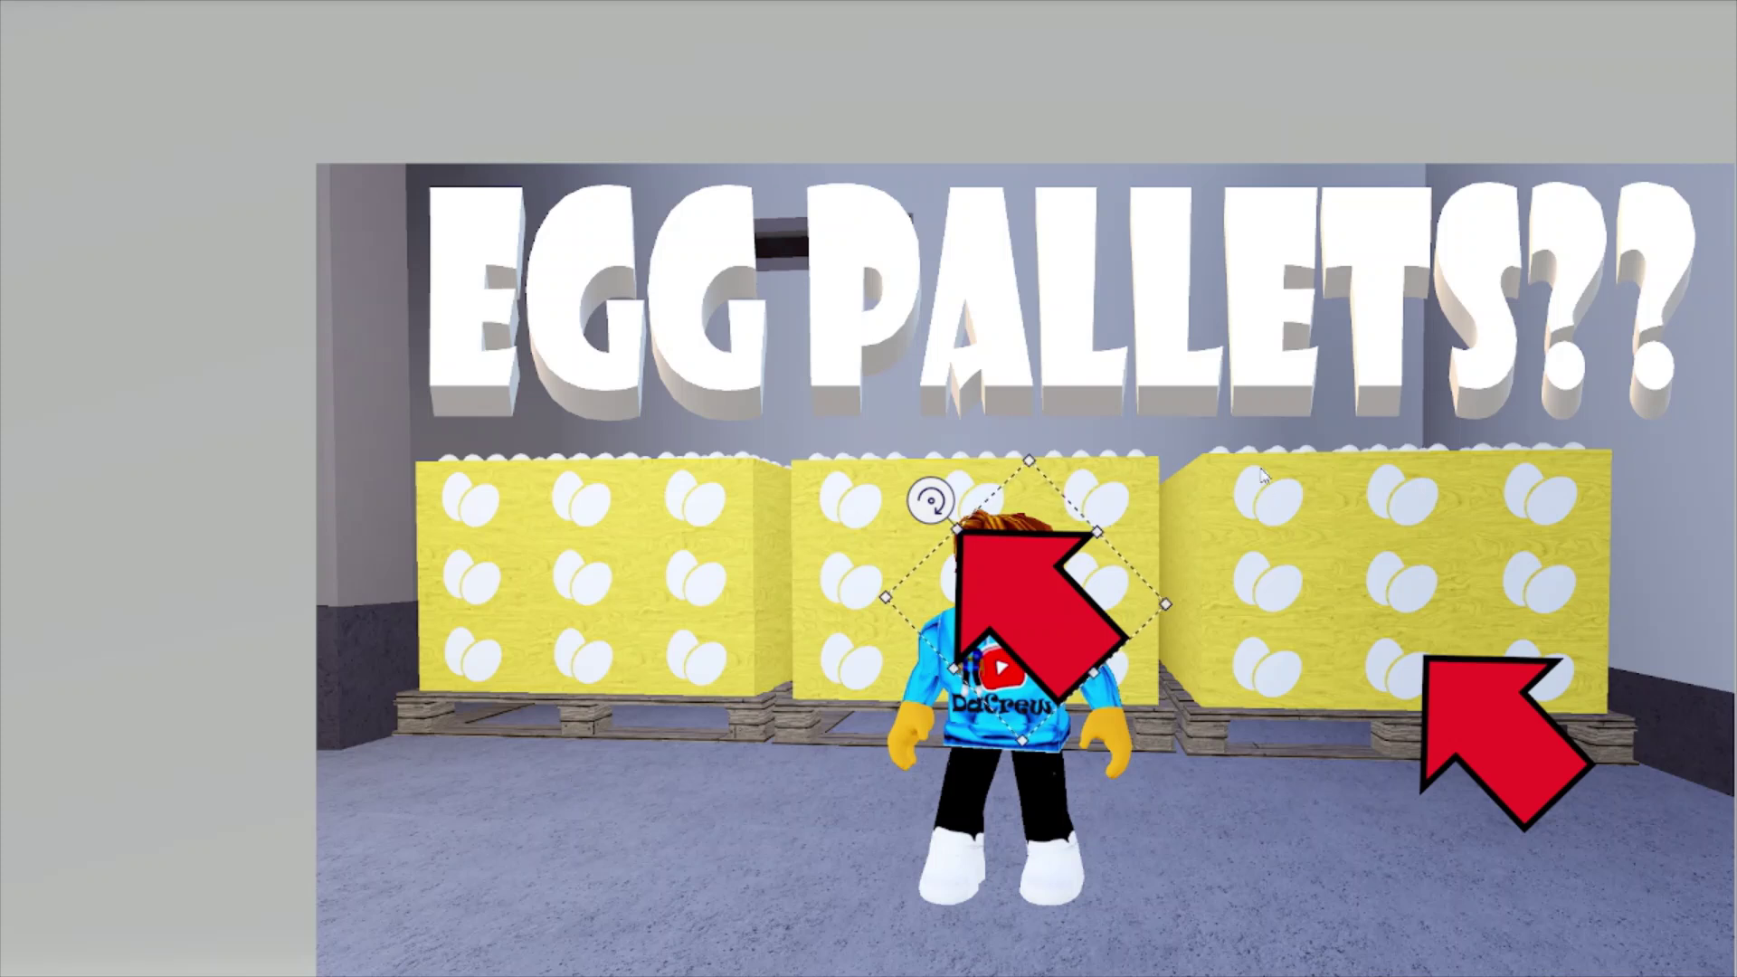
pyautogui.moveTo(930, 499); pyautogui.dragTo(844, 858)
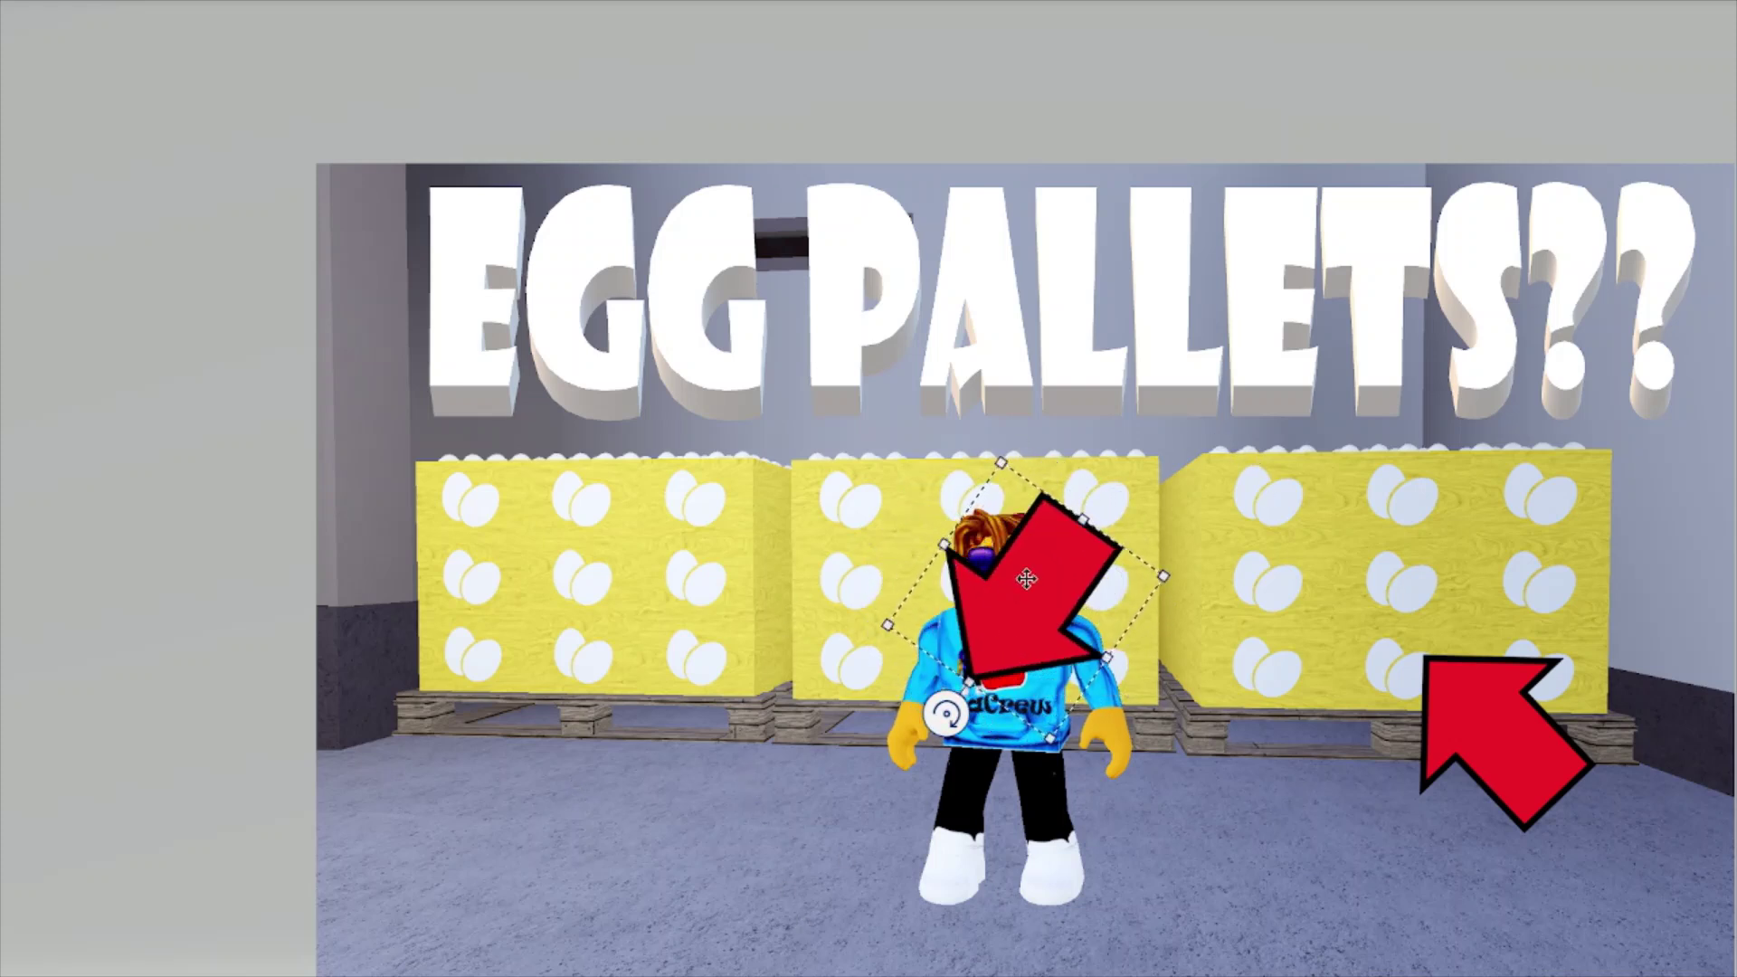
pyautogui.moveTo(1015, 584); pyautogui.dragTo(1363, 462)
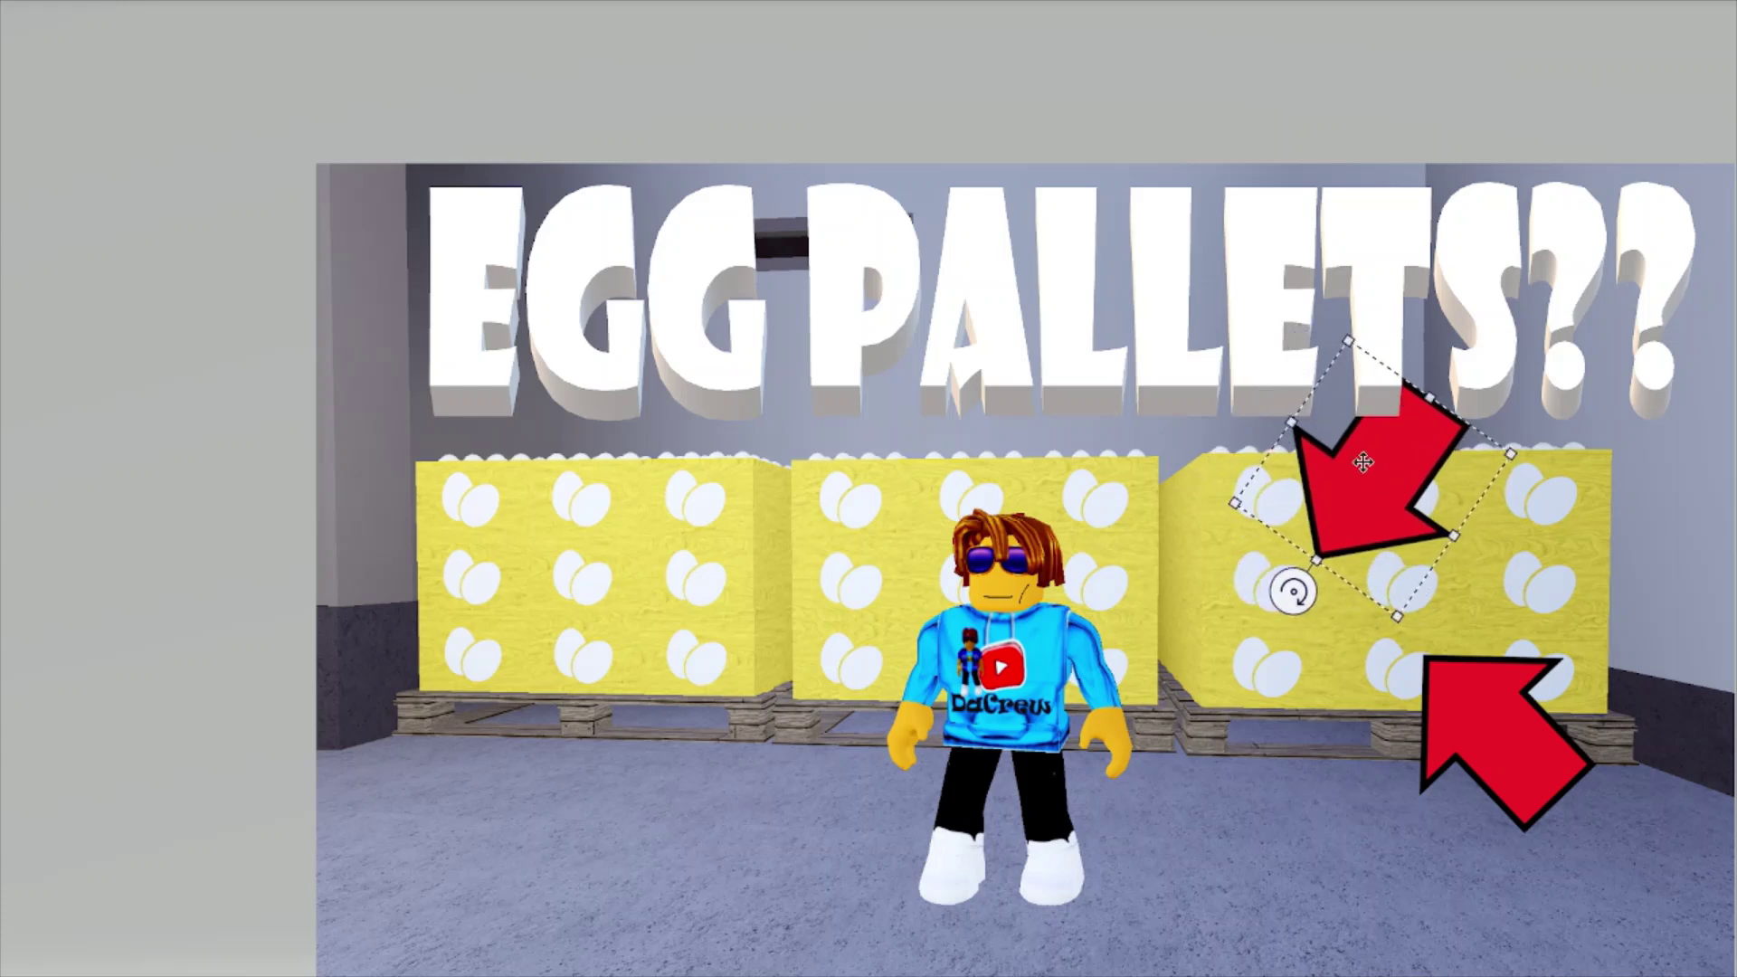
pyautogui.click(1504, 736)
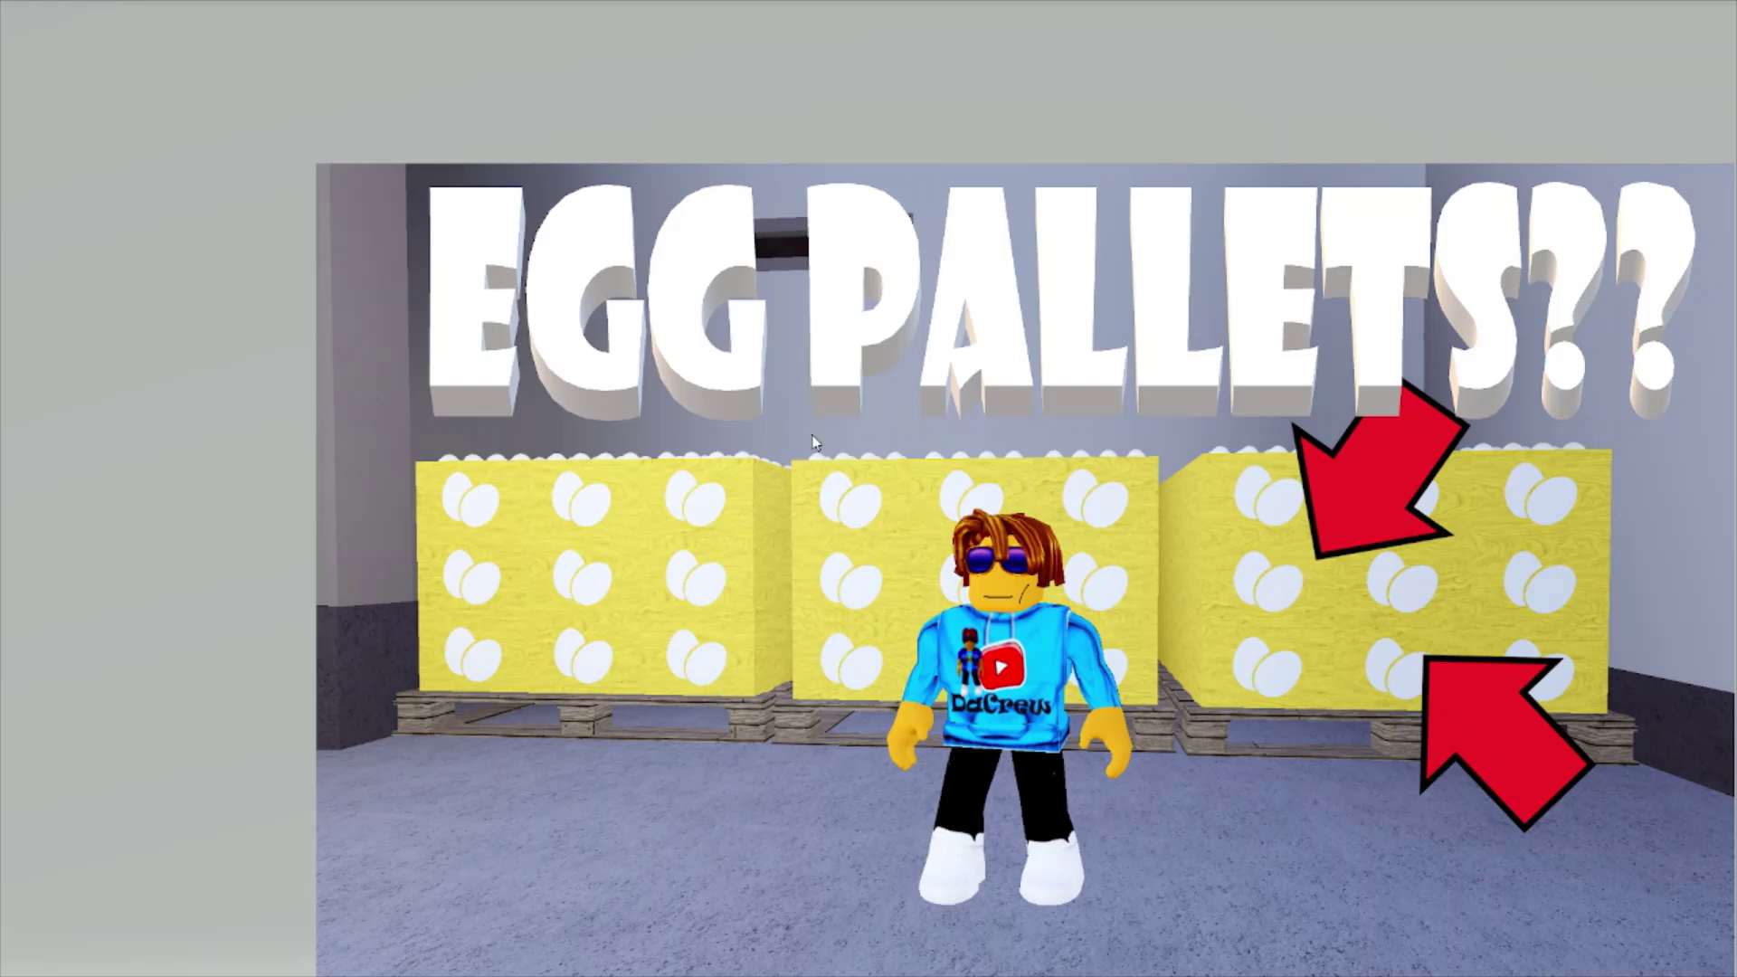
# Paste another red arrow, rotate it to about 47° so it points up and right, and place it between the left and middle pallets
pyautogui.hotkey('ctrl', 'v')
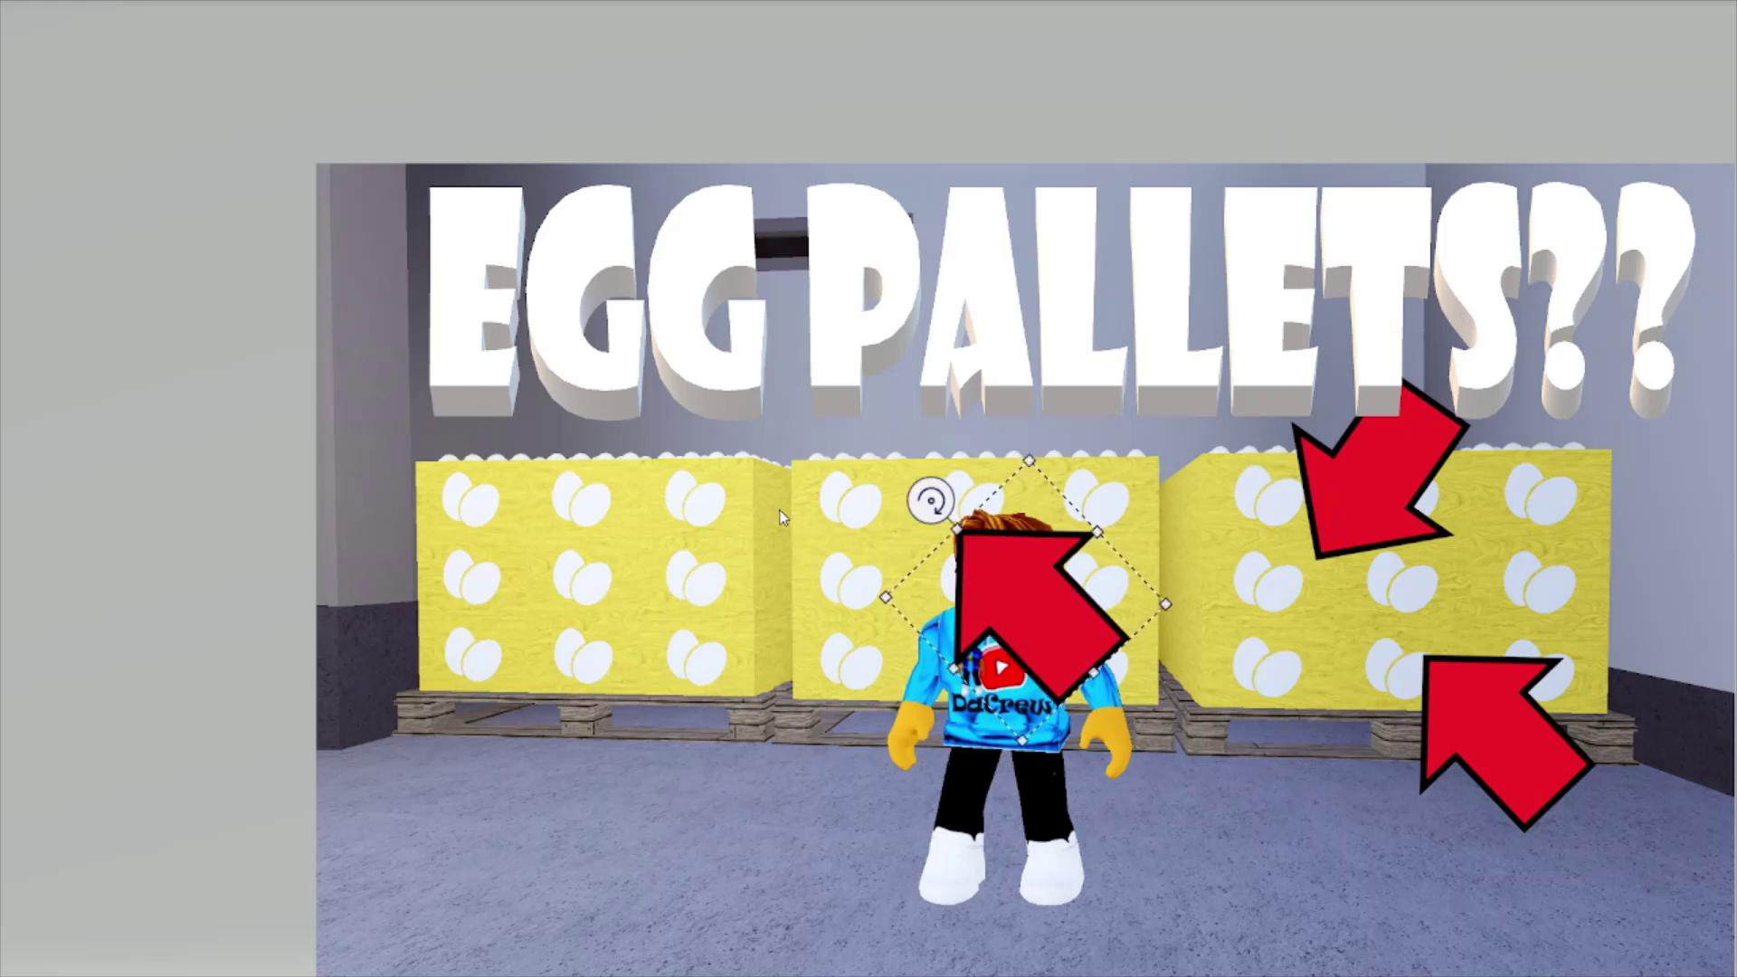
pyautogui.moveTo(1059, 600); pyautogui.dragTo(552, 645)
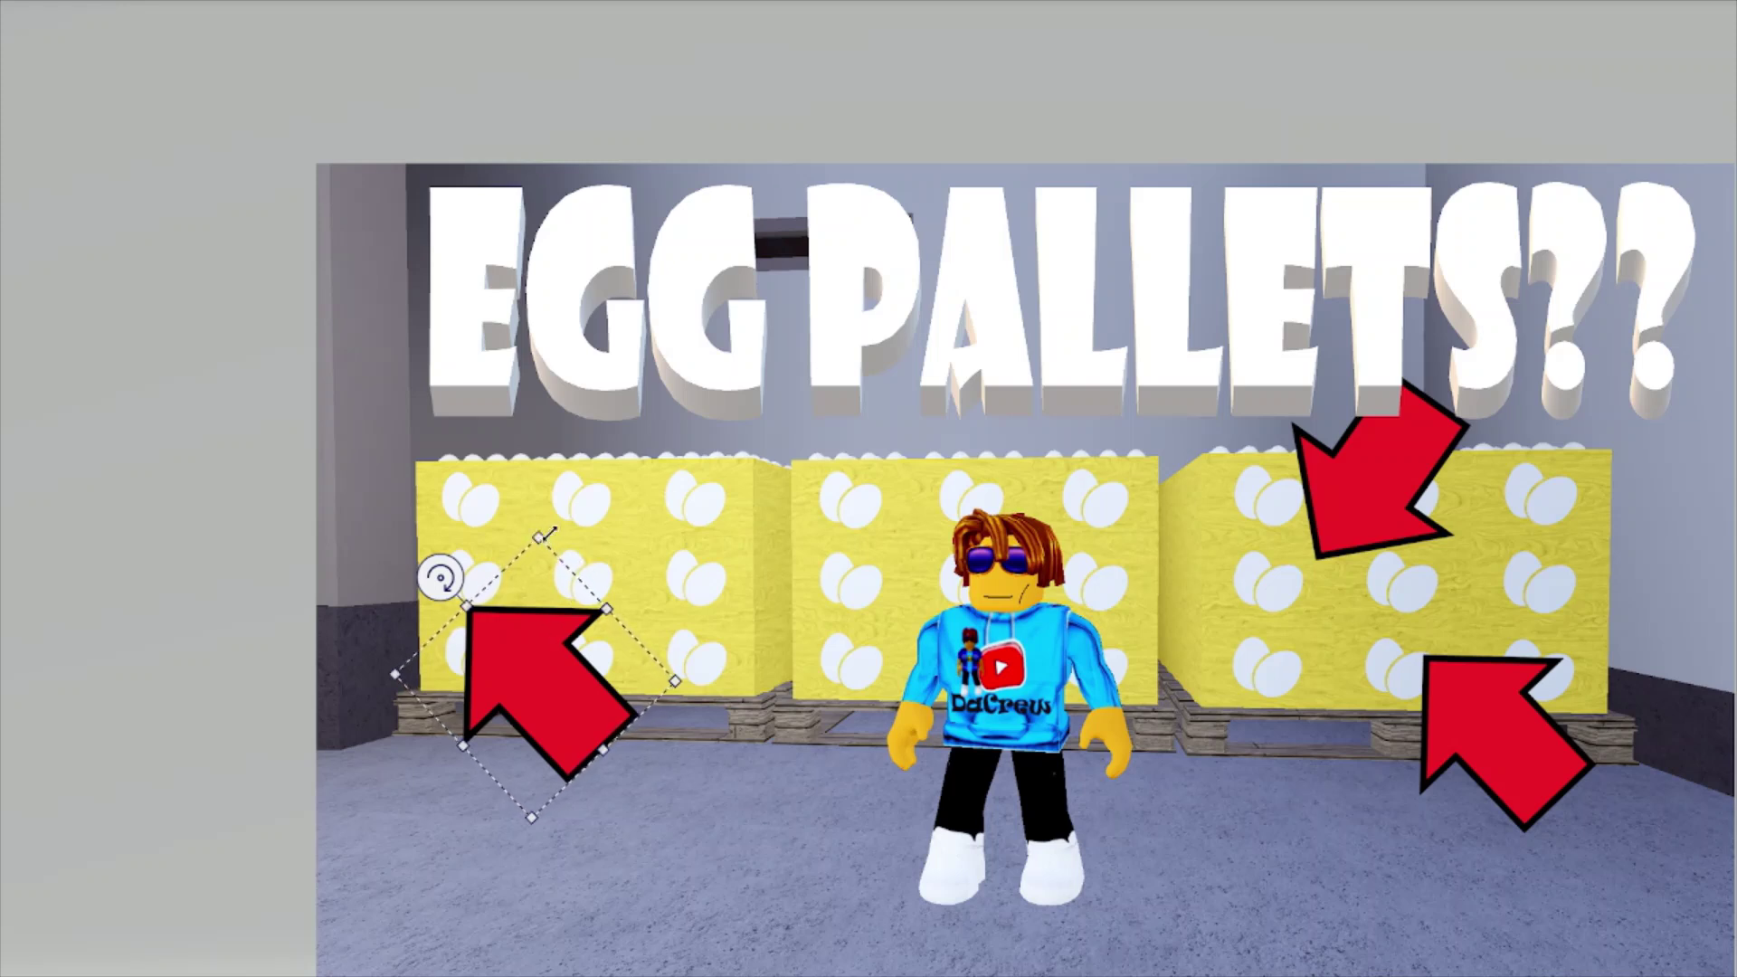
pyautogui.moveTo(442, 578); pyautogui.dragTo(622, 602)
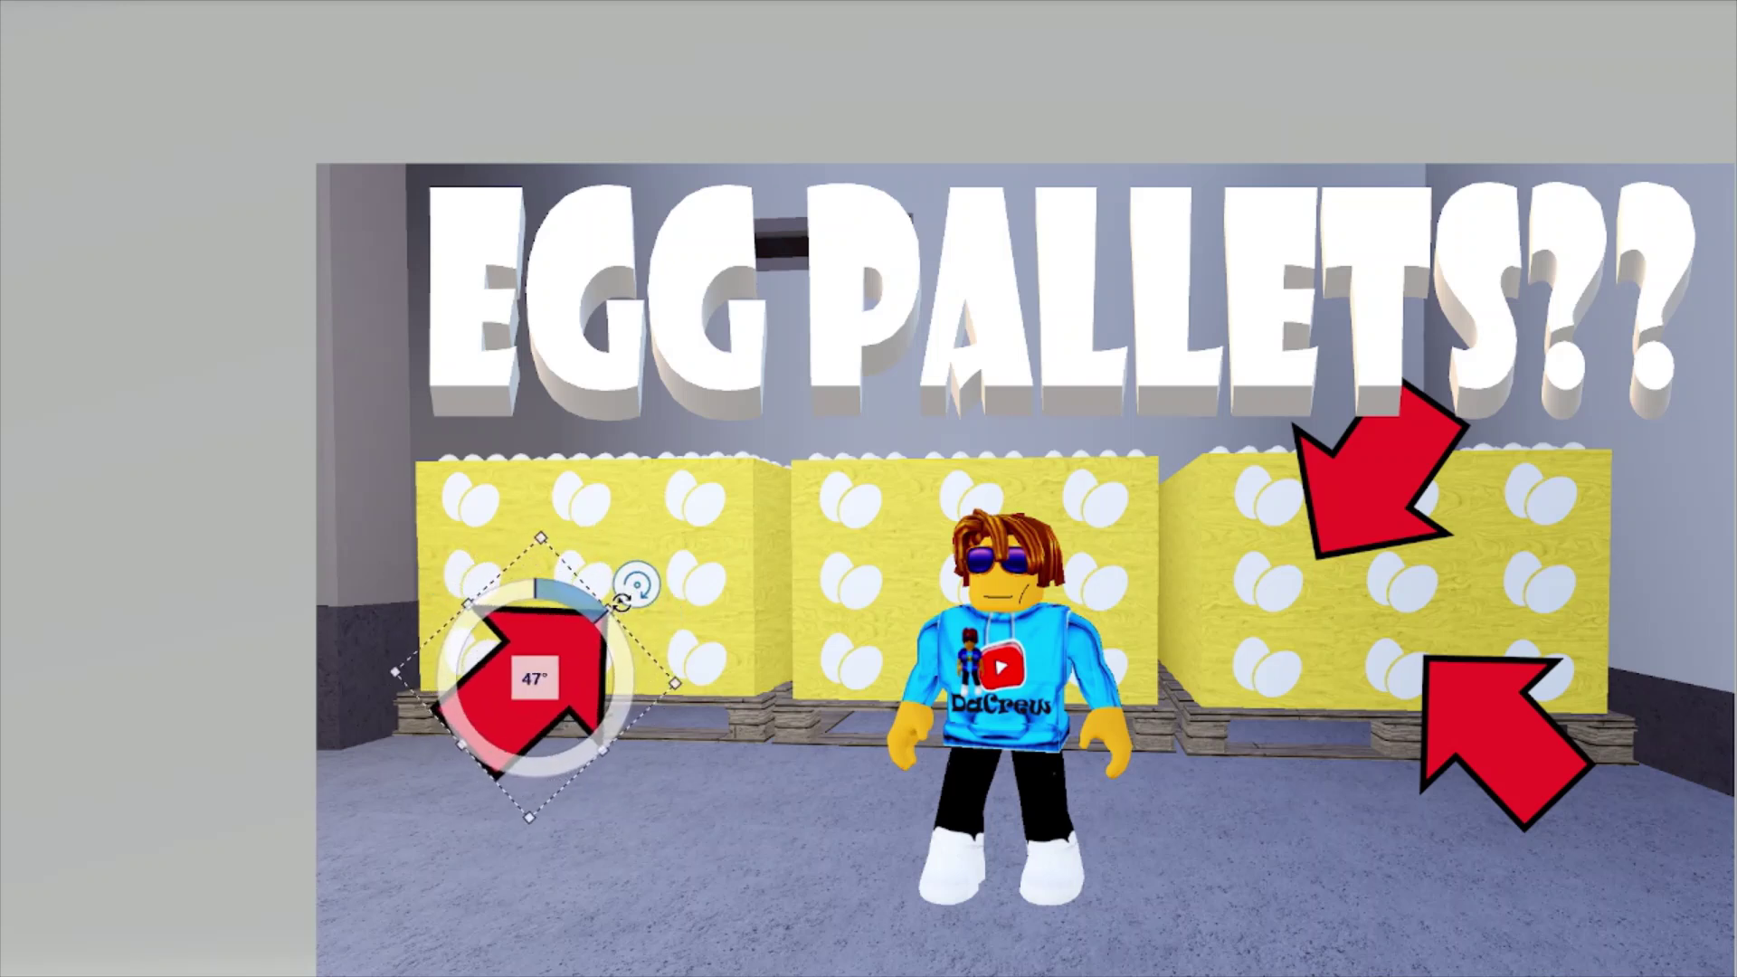
pyautogui.moveTo(538, 680); pyautogui.dragTo(778, 732)
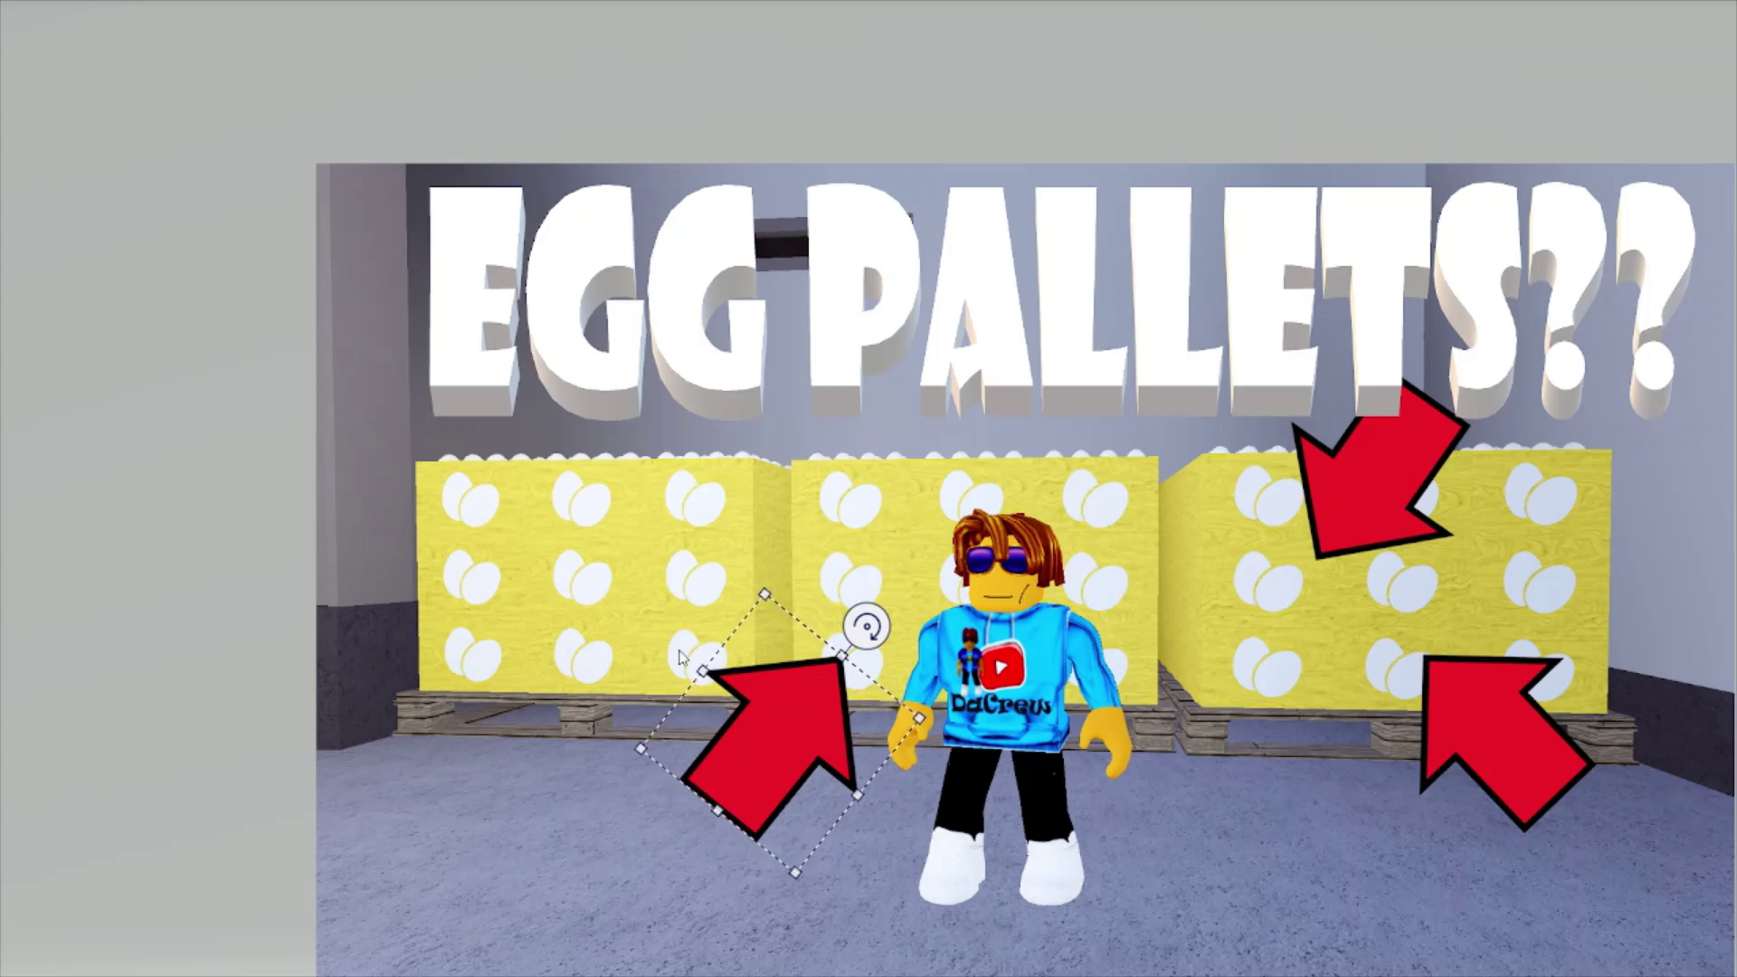
pyautogui.click(678, 585)
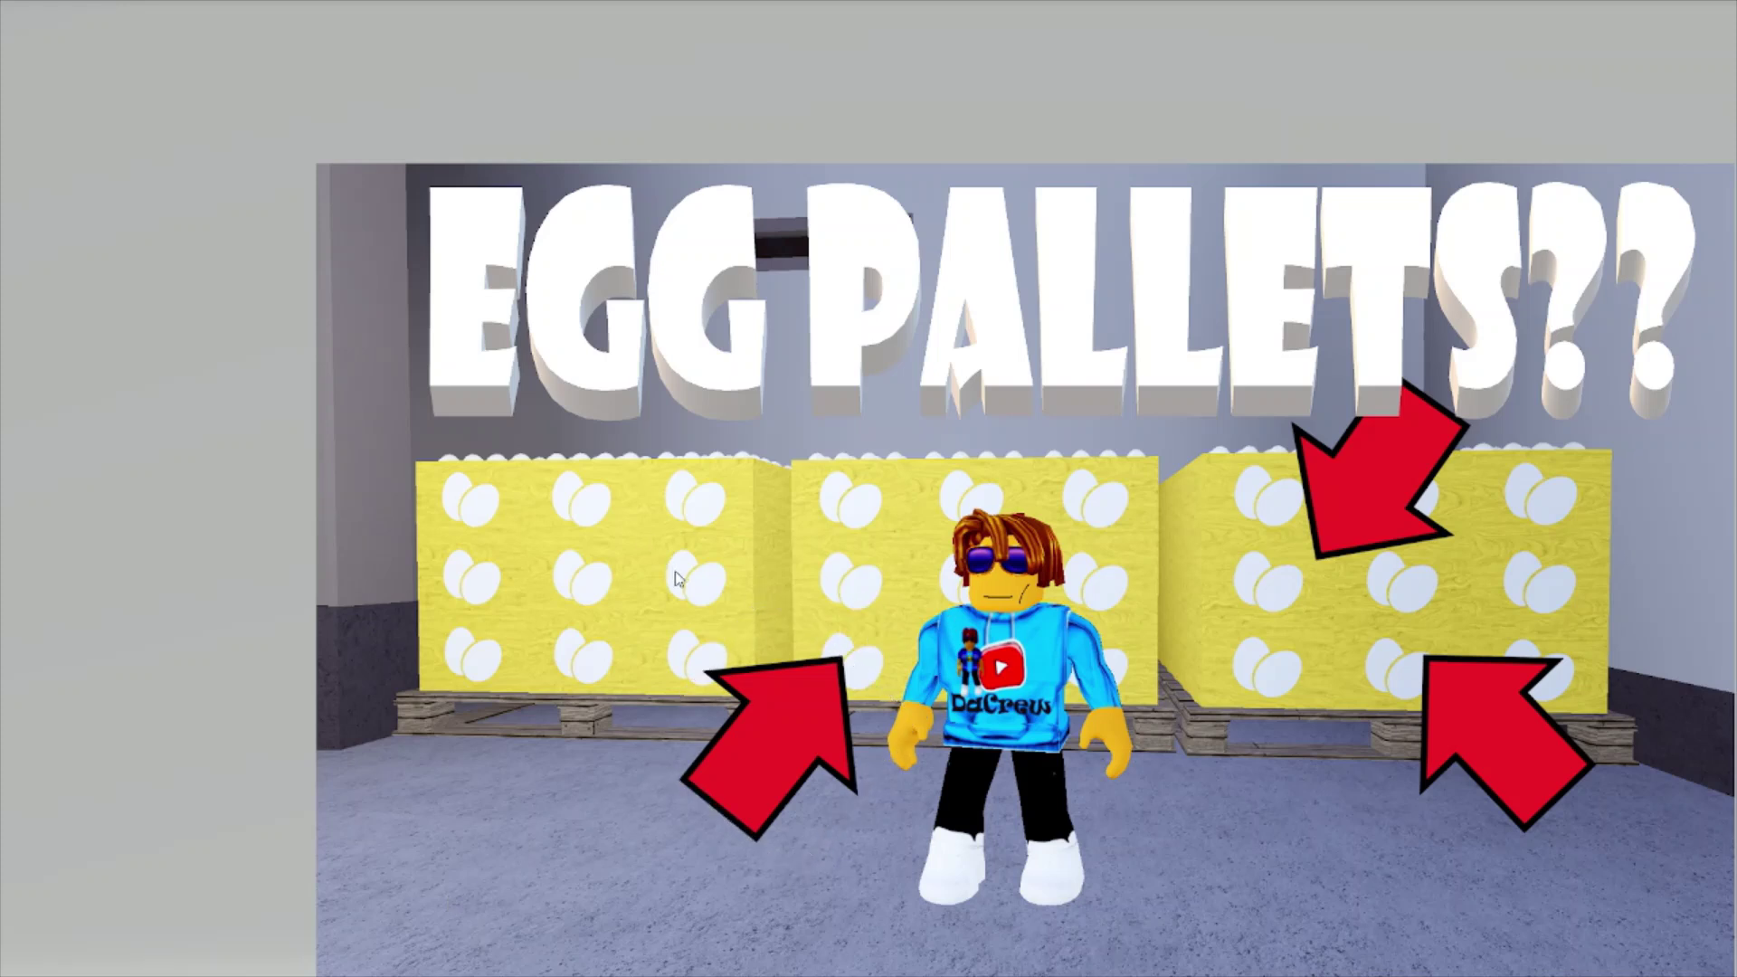
# Paste a fourth red arrow, turn it straight down, and place it over the left pallet's upper edge beneath the word "EGG"
pyautogui.hotkey('ctrl', 'v')
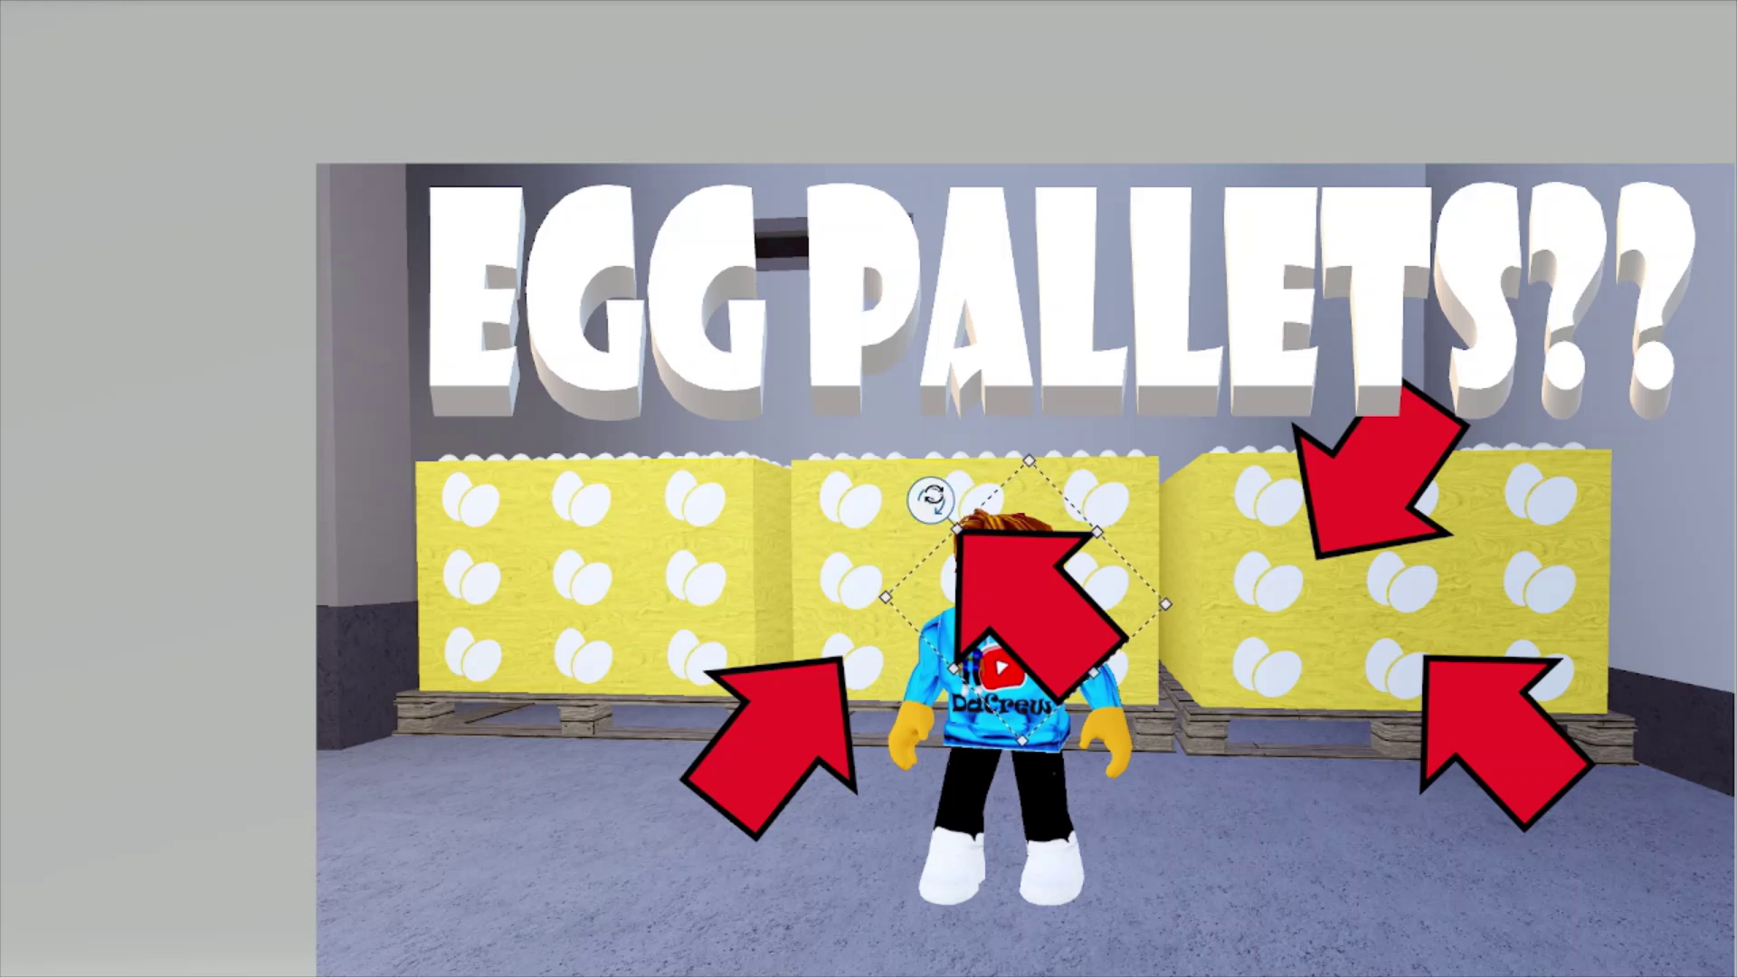
pyautogui.moveTo(931, 497); pyautogui.dragTo(1020, 790)
pyautogui.moveTo(996, 598); pyautogui.dragTo(622, 459)
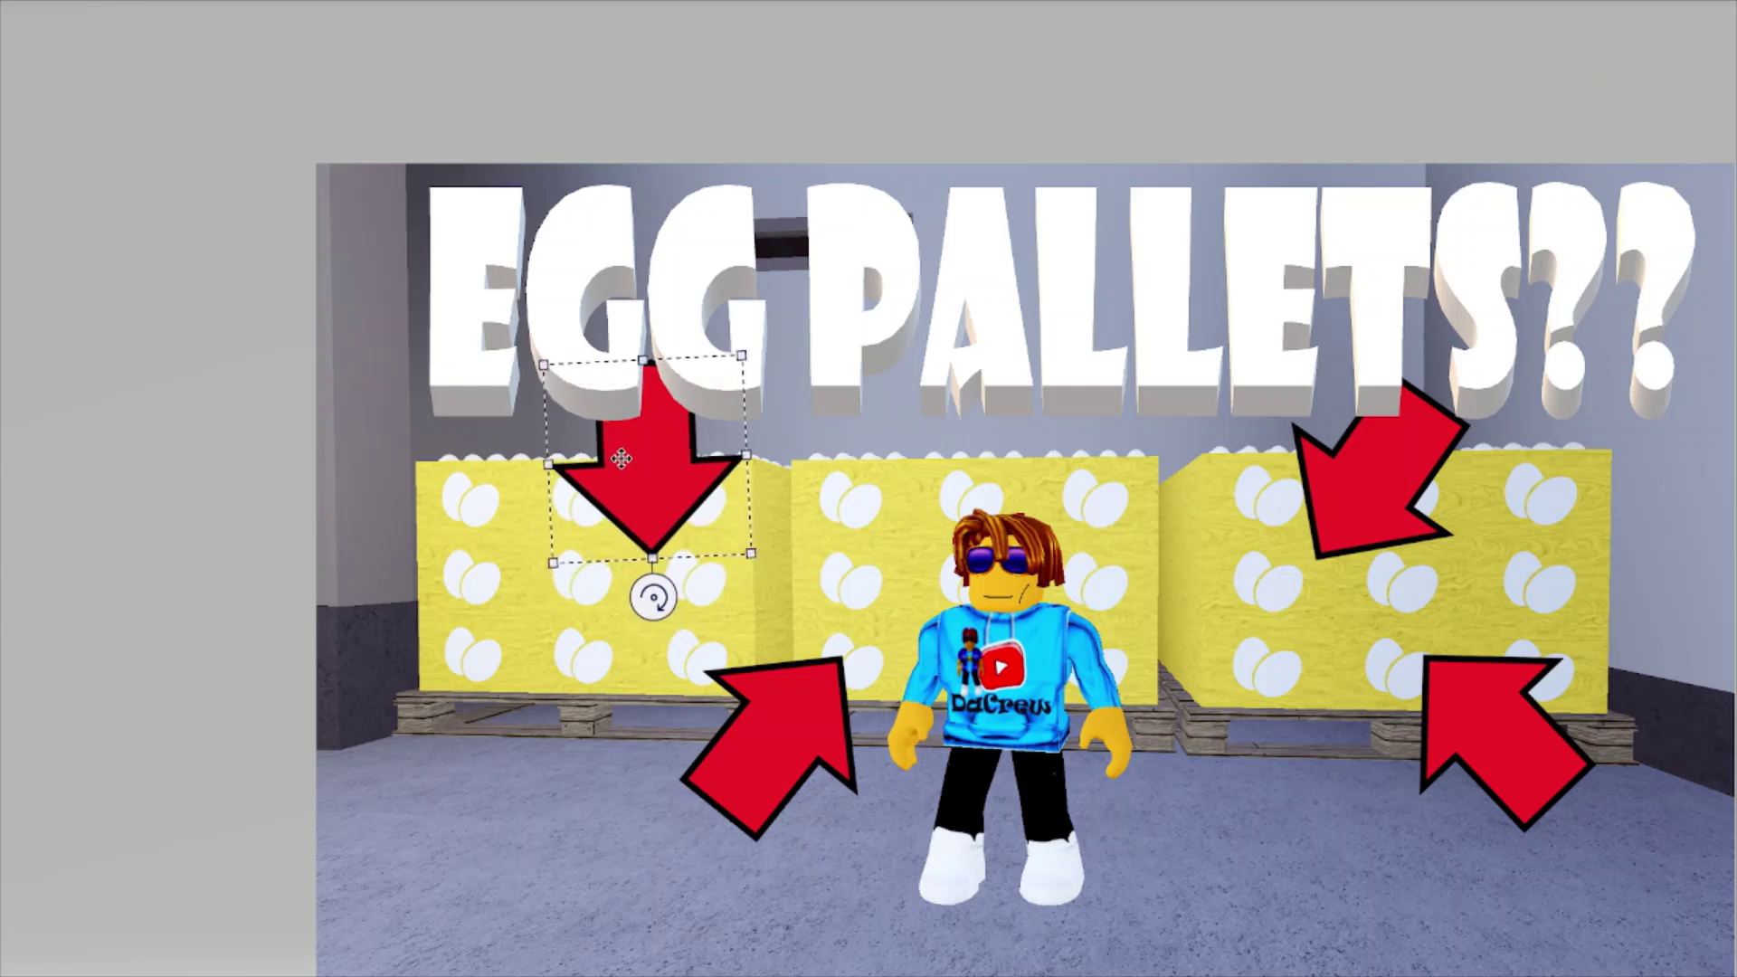
pyautogui.click(566, 805)
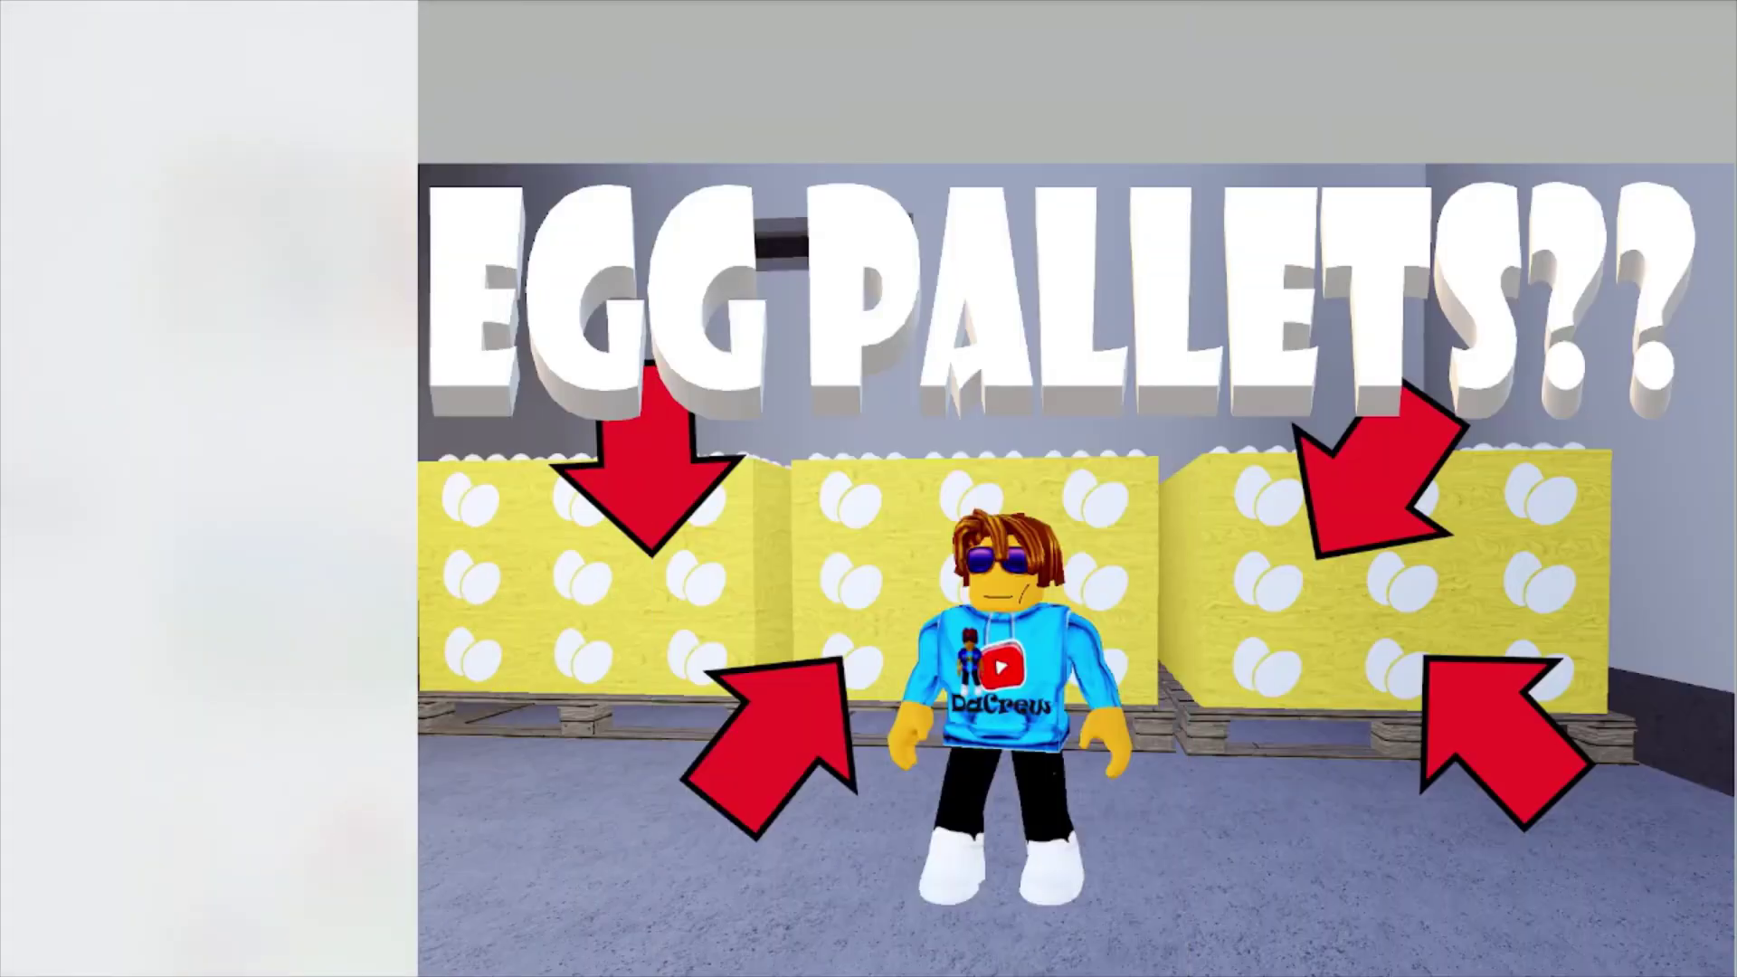
# Insert the "Farming and Friends logo transparent bkgrd" image from the Game Logos folder inside the Thumbnails folder
pyautogui.hotkey('ctrl', 'o')
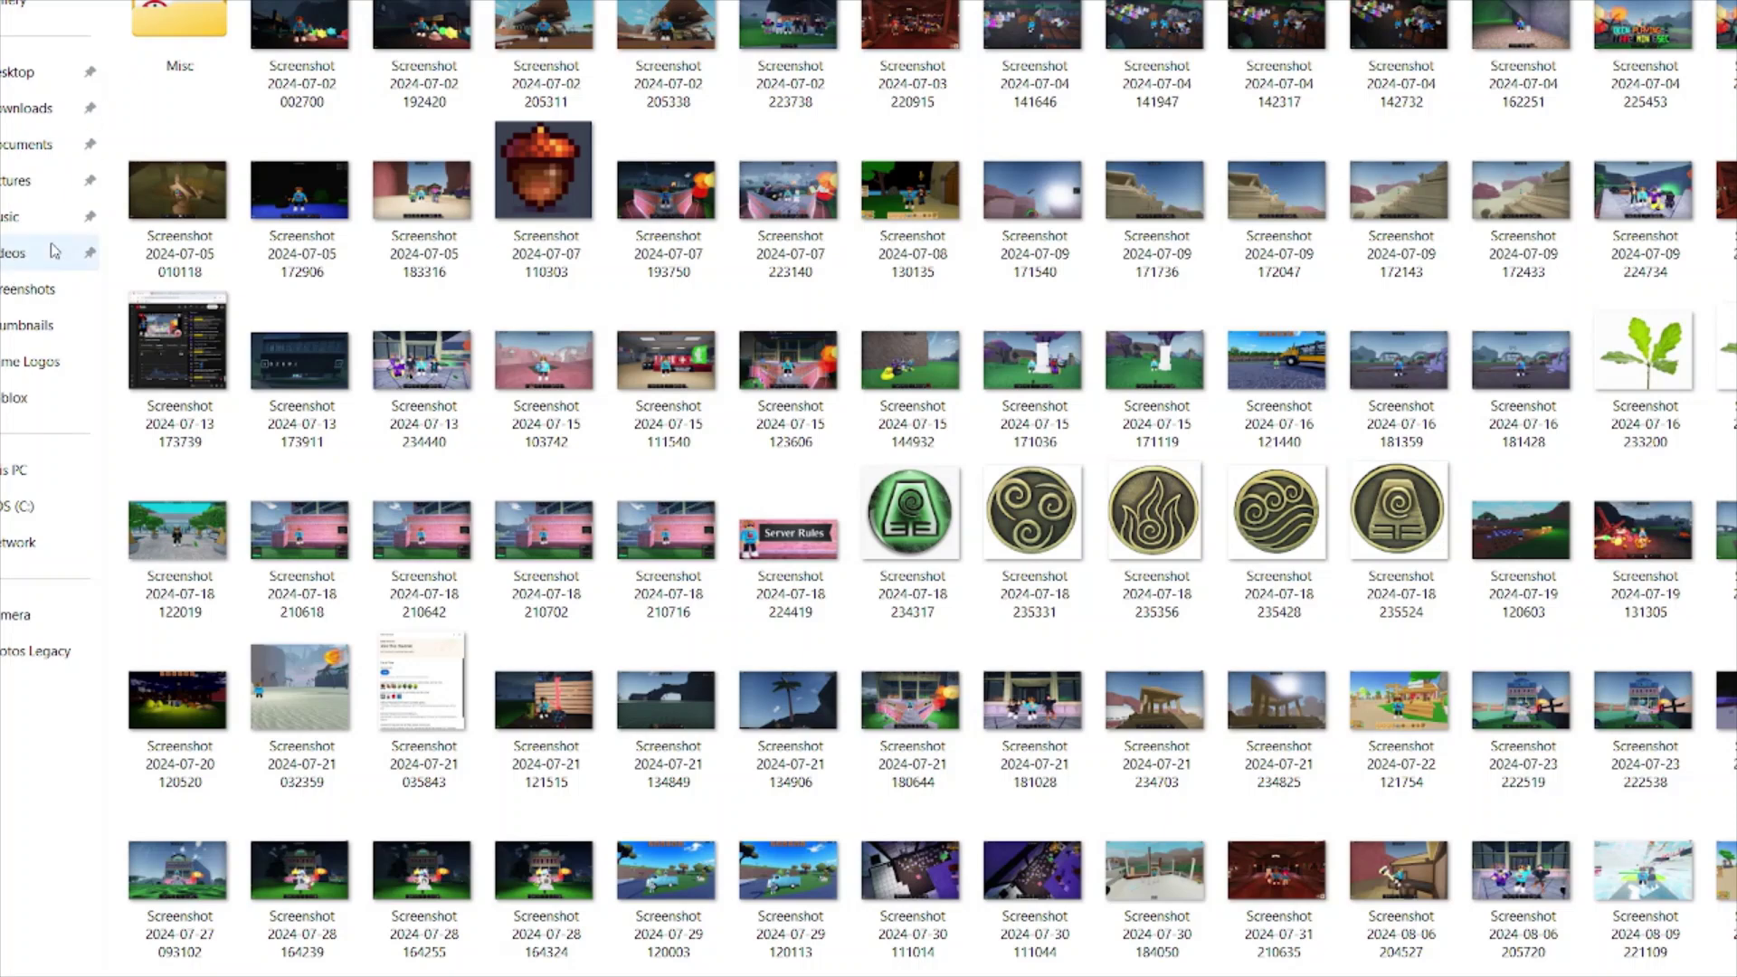
pyautogui.click(42, 328)
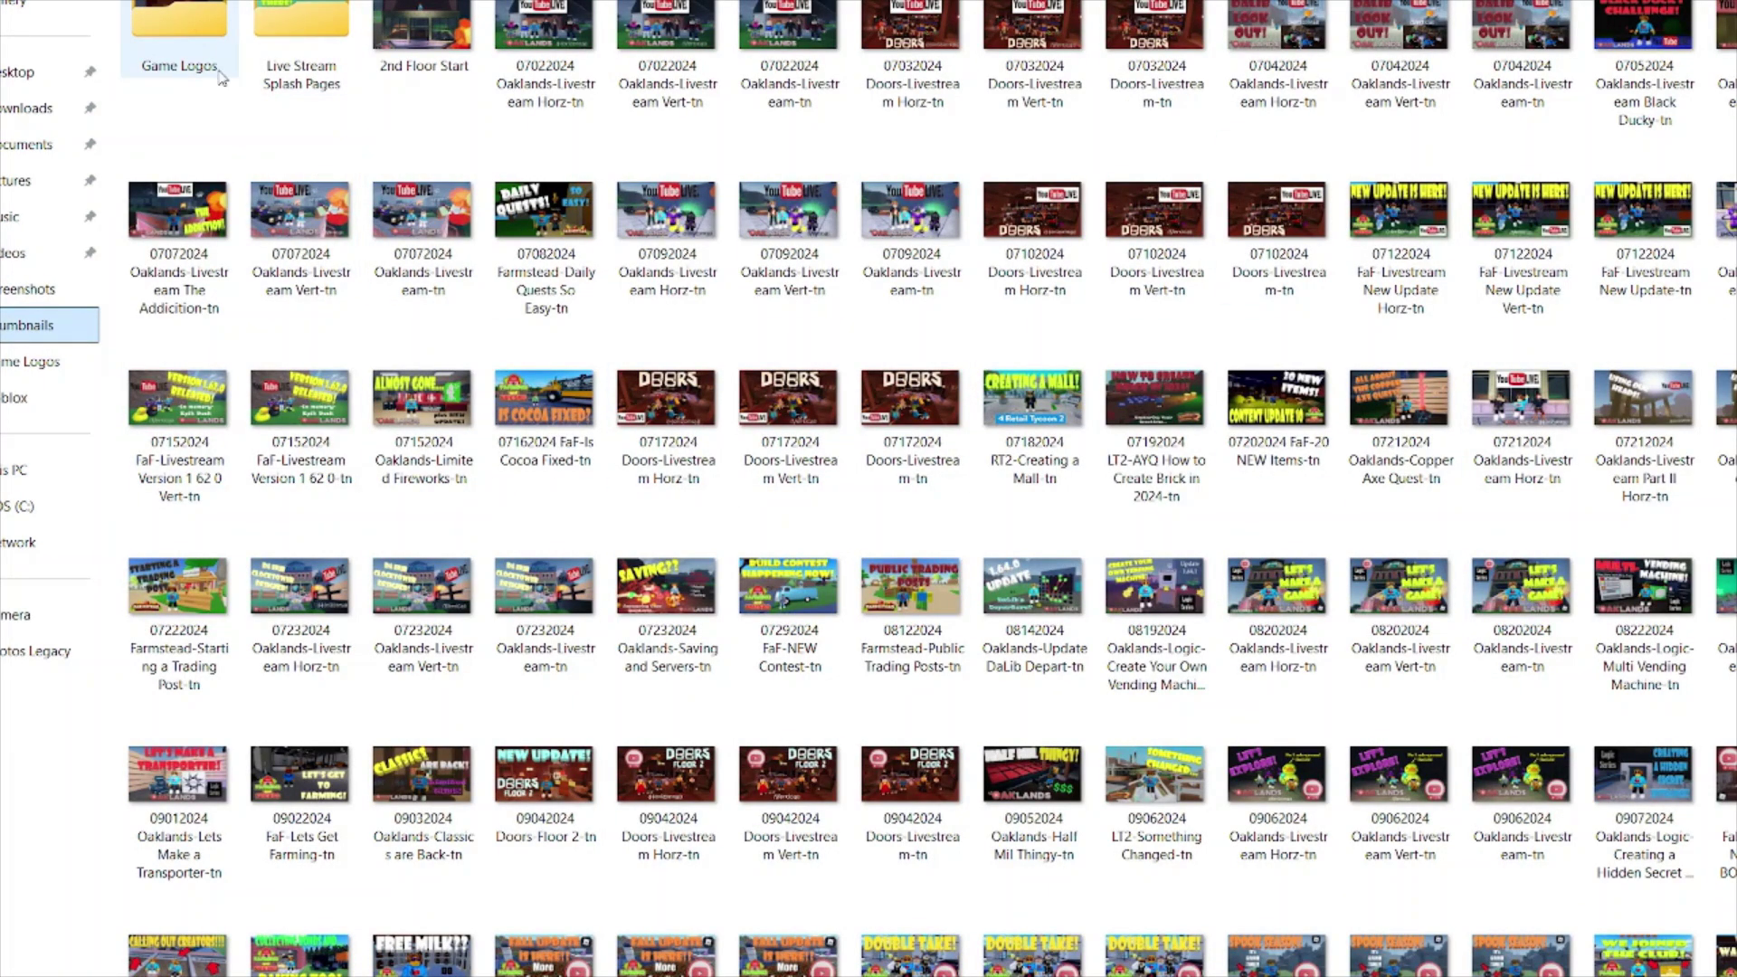
pyautogui.click(197, 21)
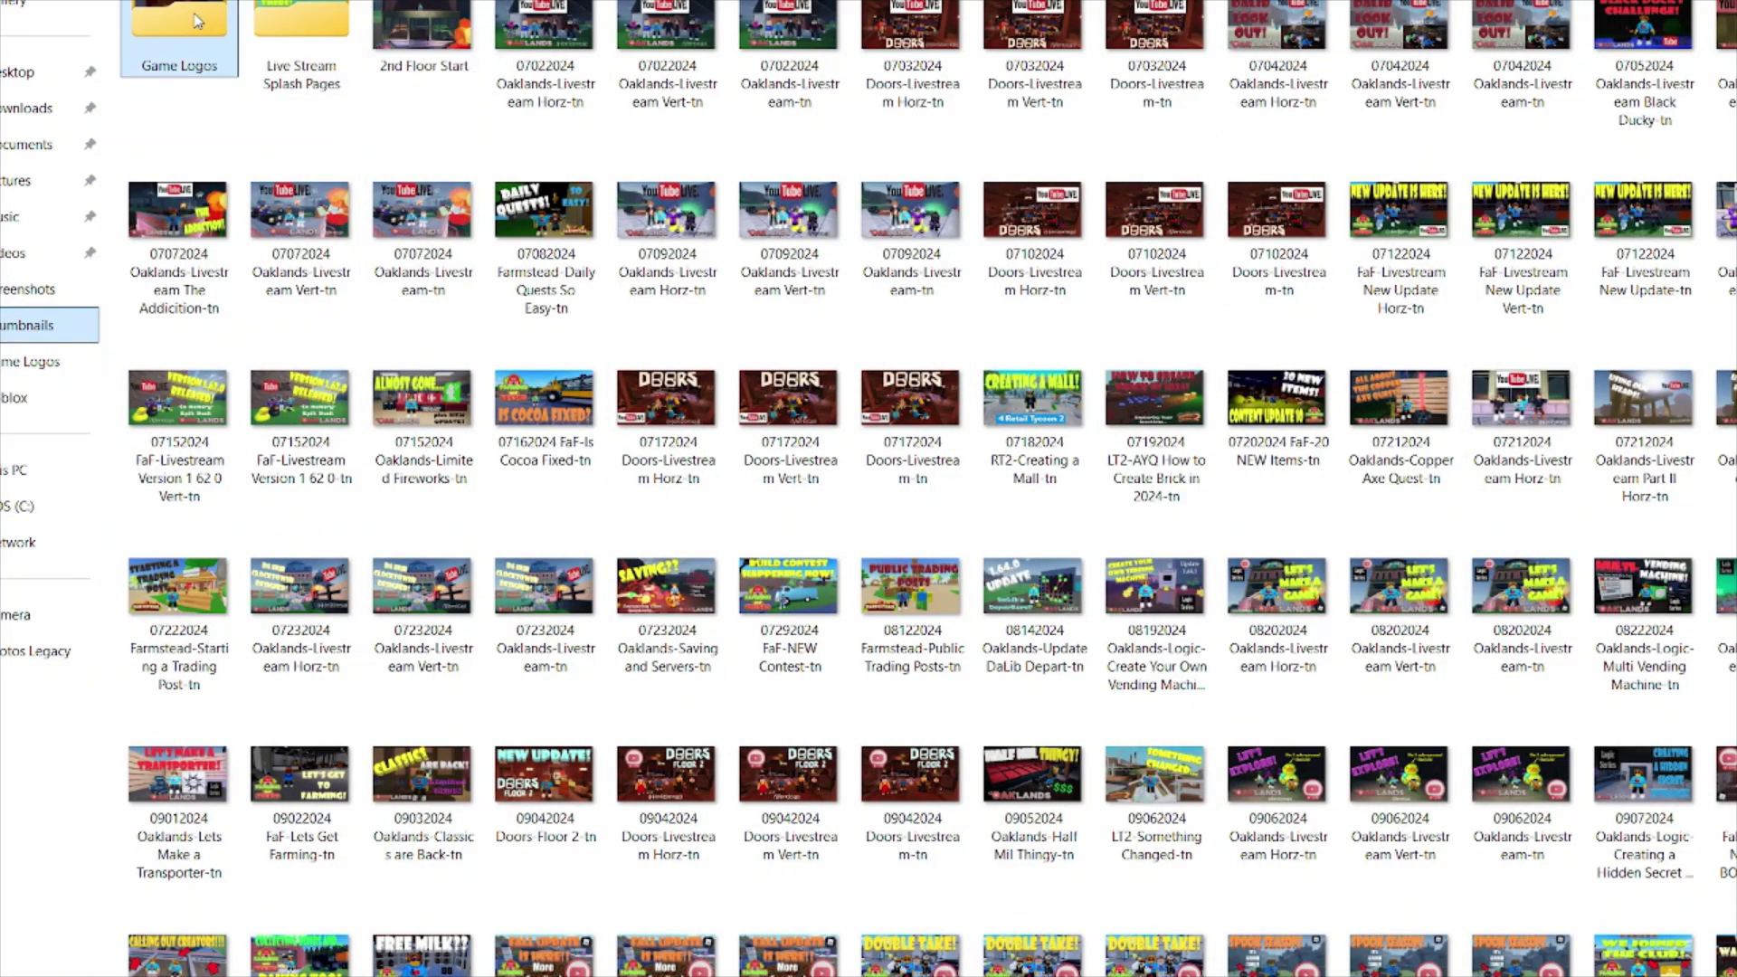
pyautogui.doubleClick(153, 56)
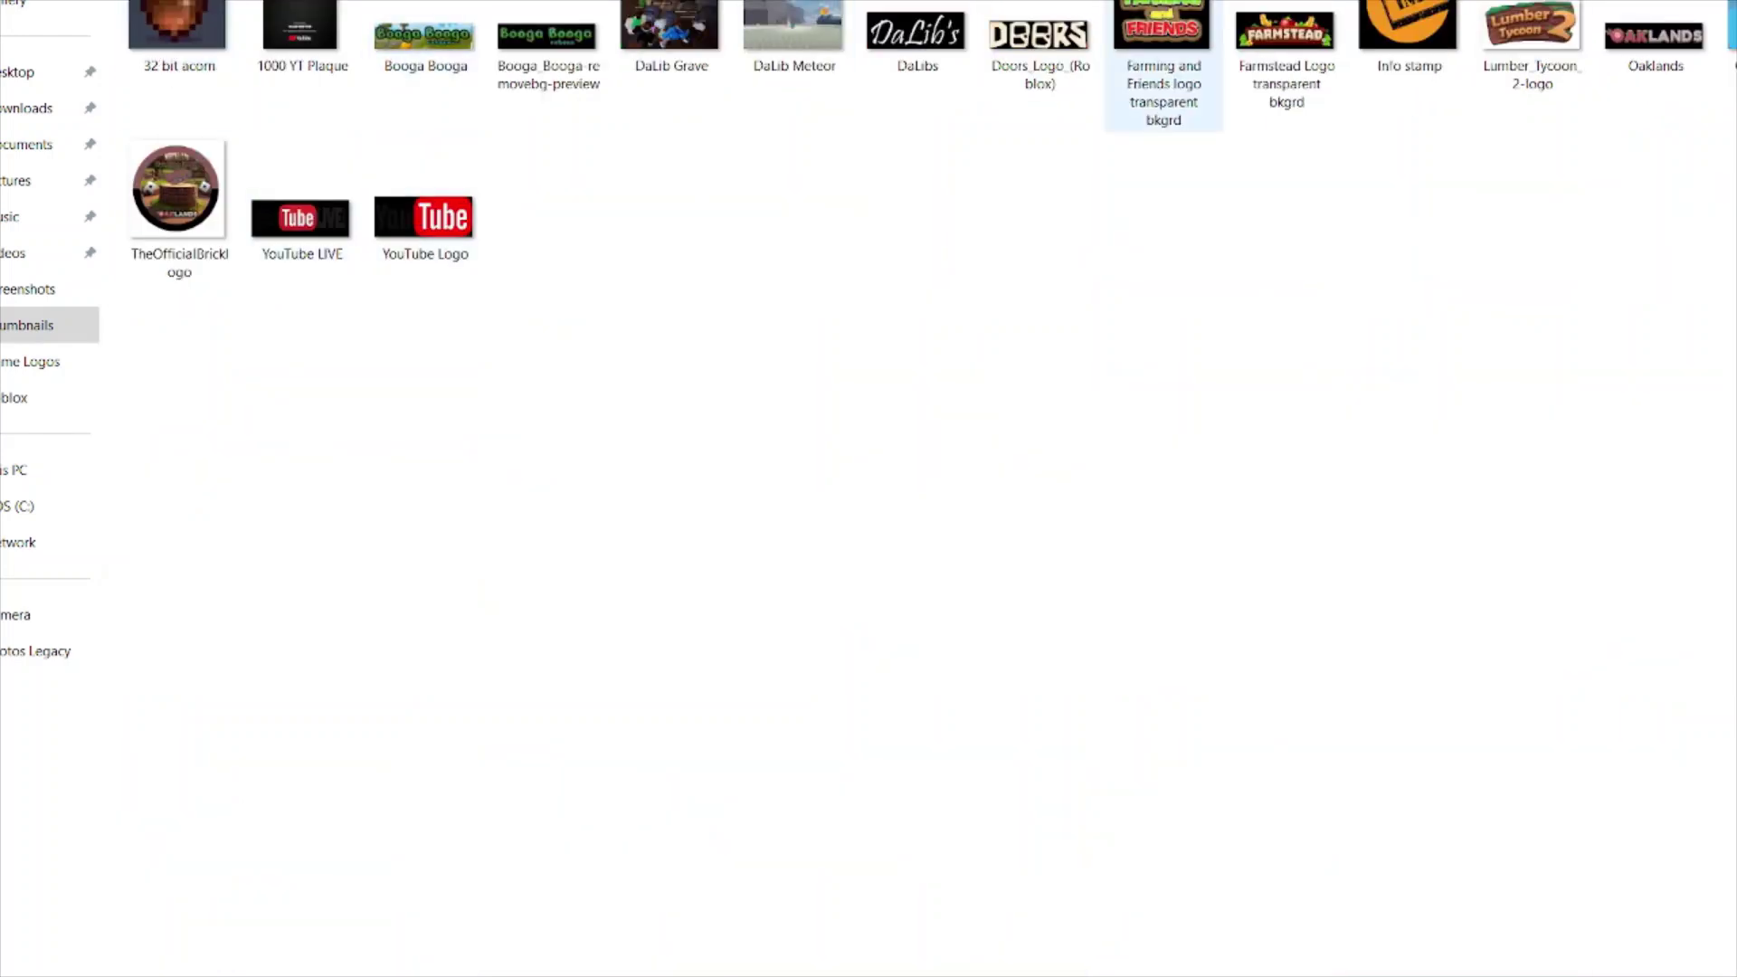
pyautogui.click(1165, 54)
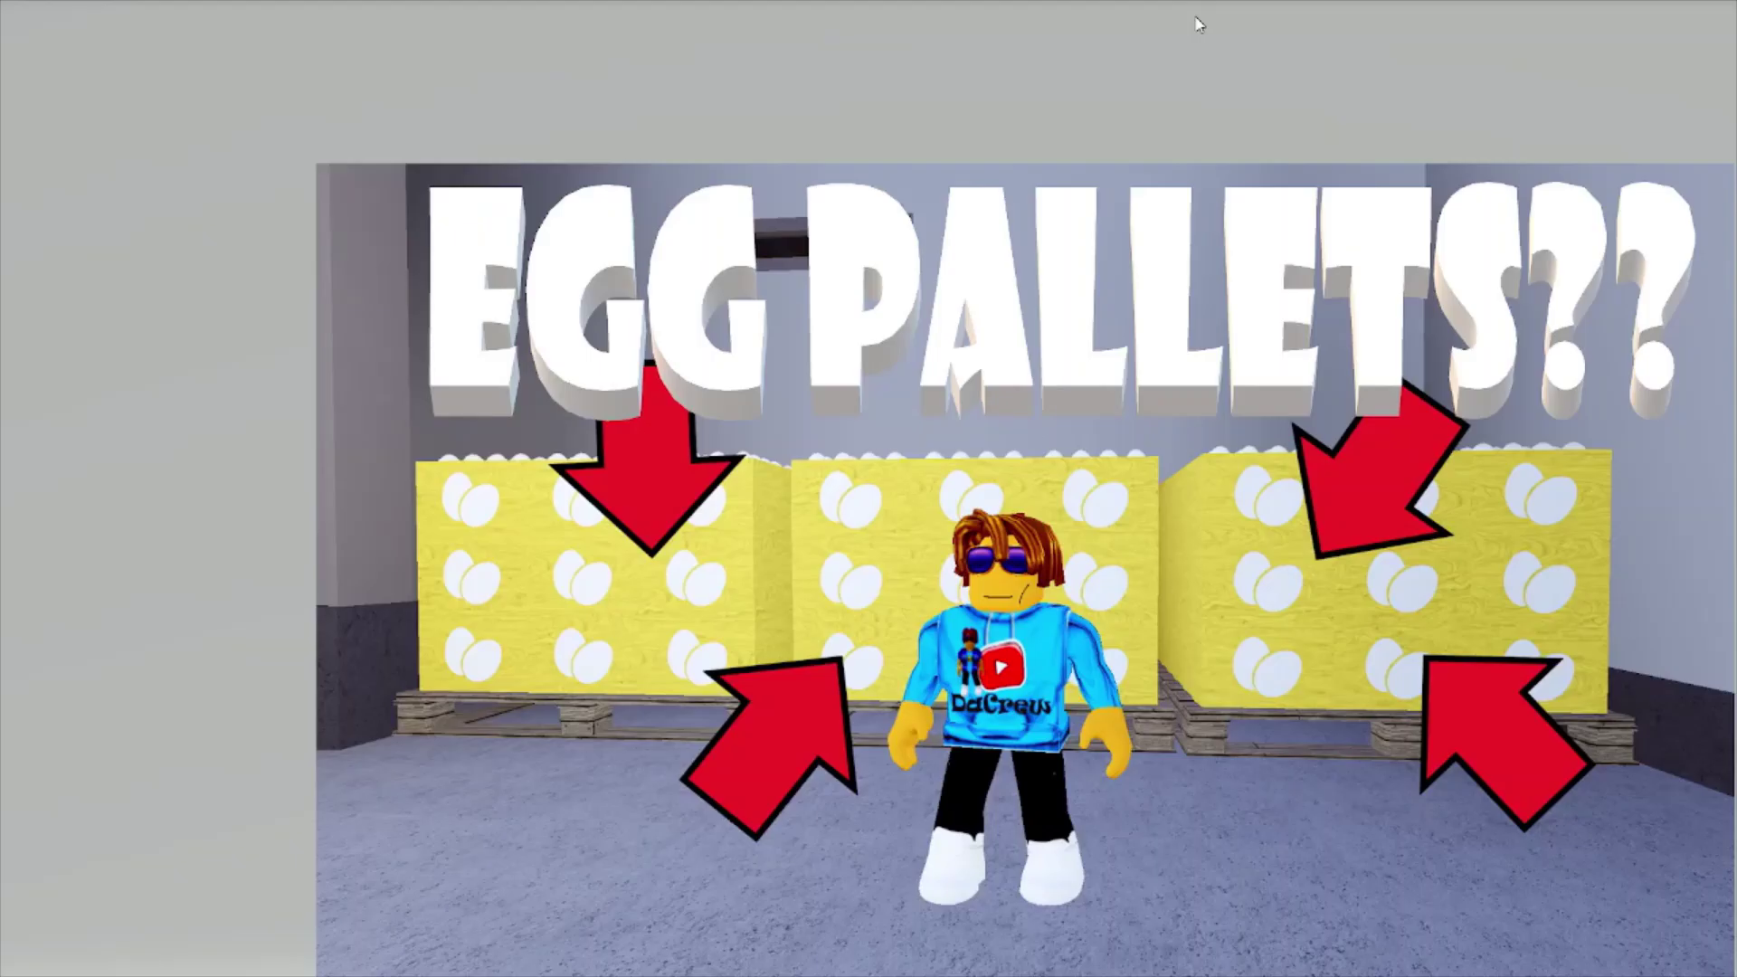
pyautogui.hotkey('ctrl', 'v')
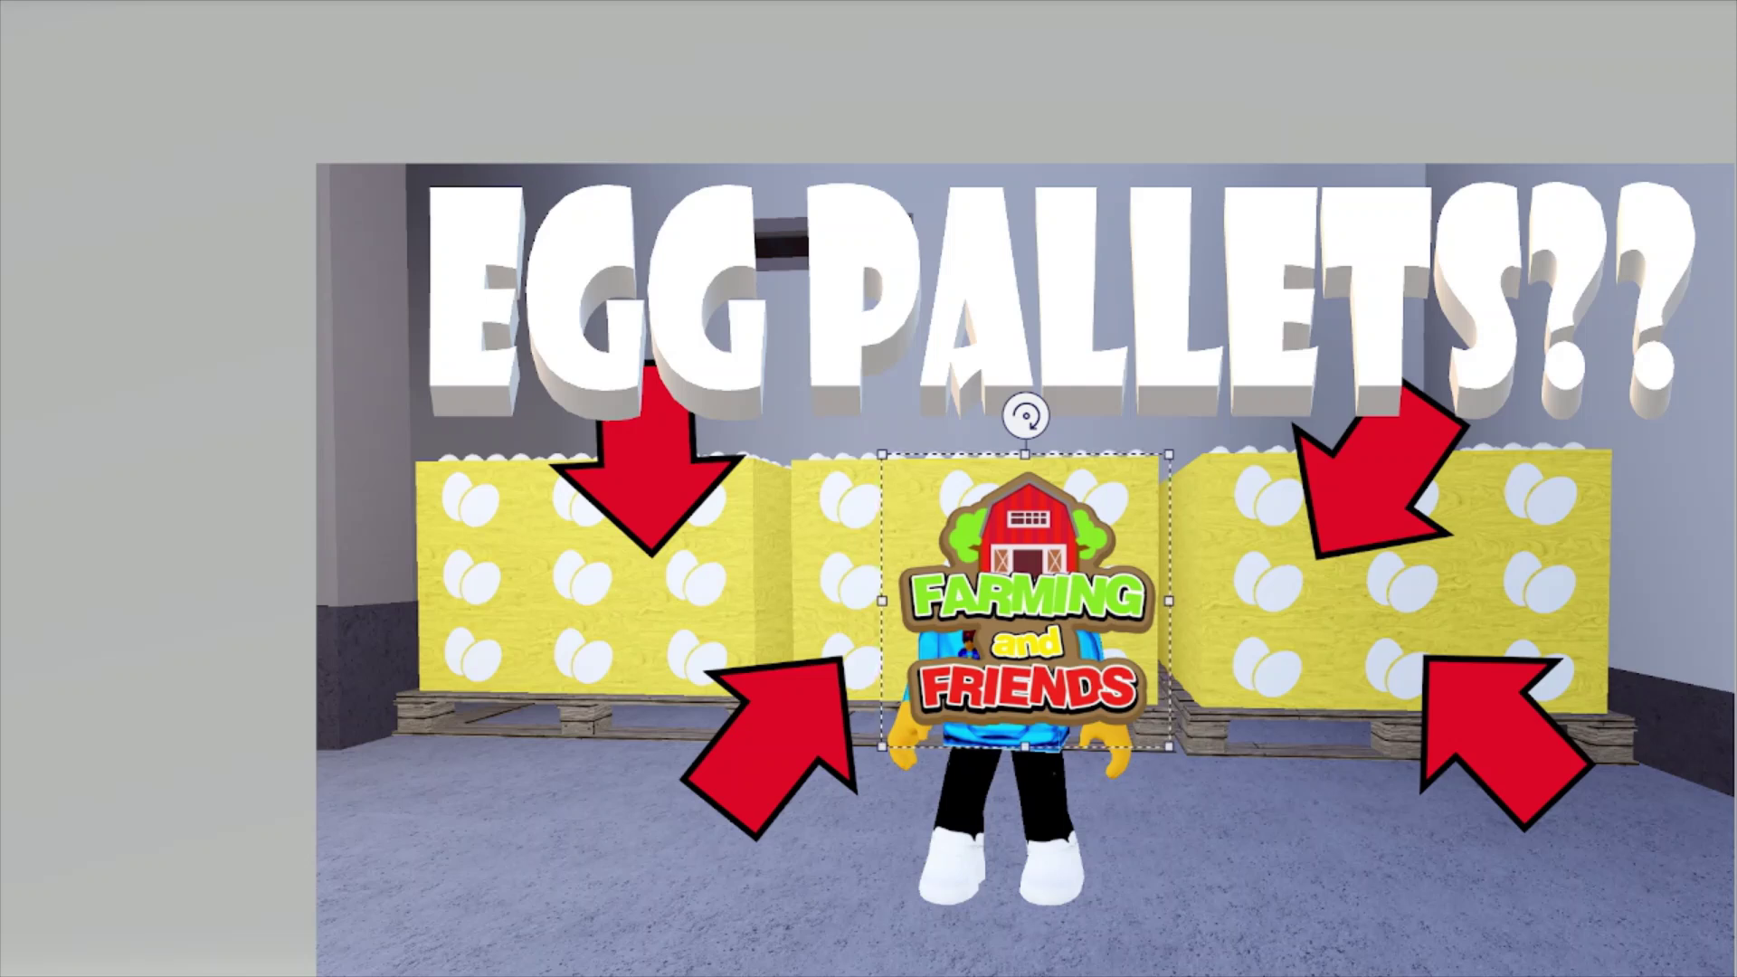
# Turn the inserted Farming and Friends logo into a 3D object and enlarge it, then discard it
pyautogui.hotkey('ctrl', 't')
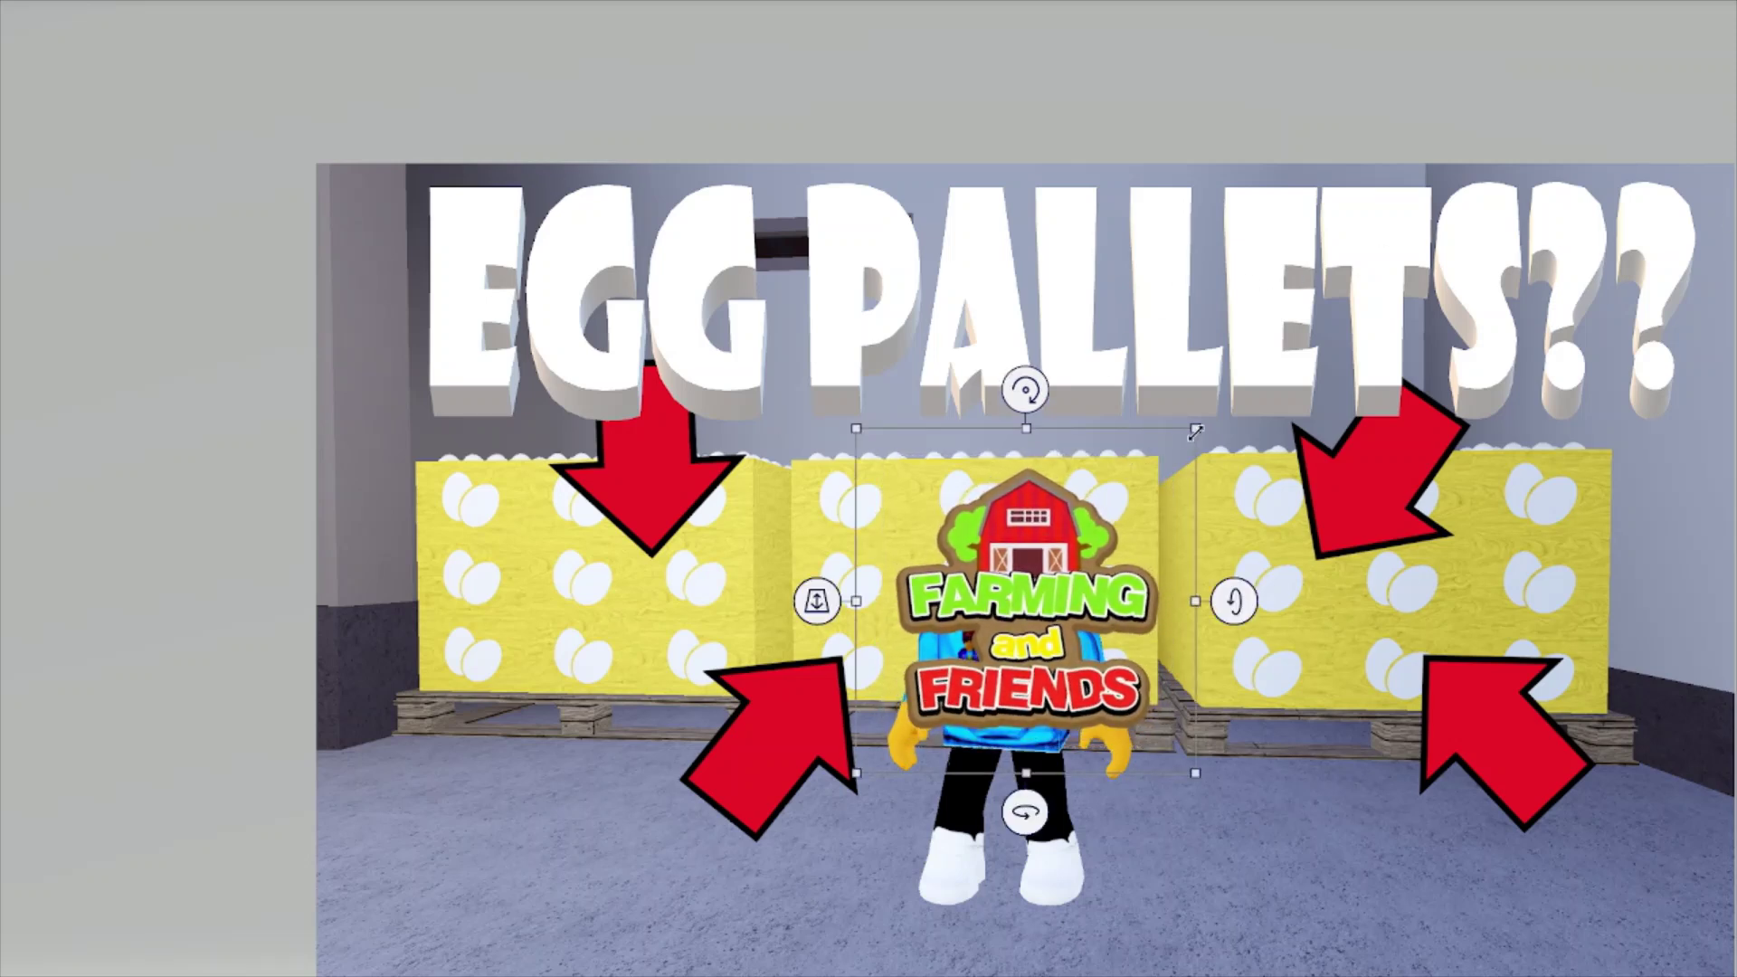
pyautogui.moveTo(1195, 431); pyautogui.dragTo(1243, 379)
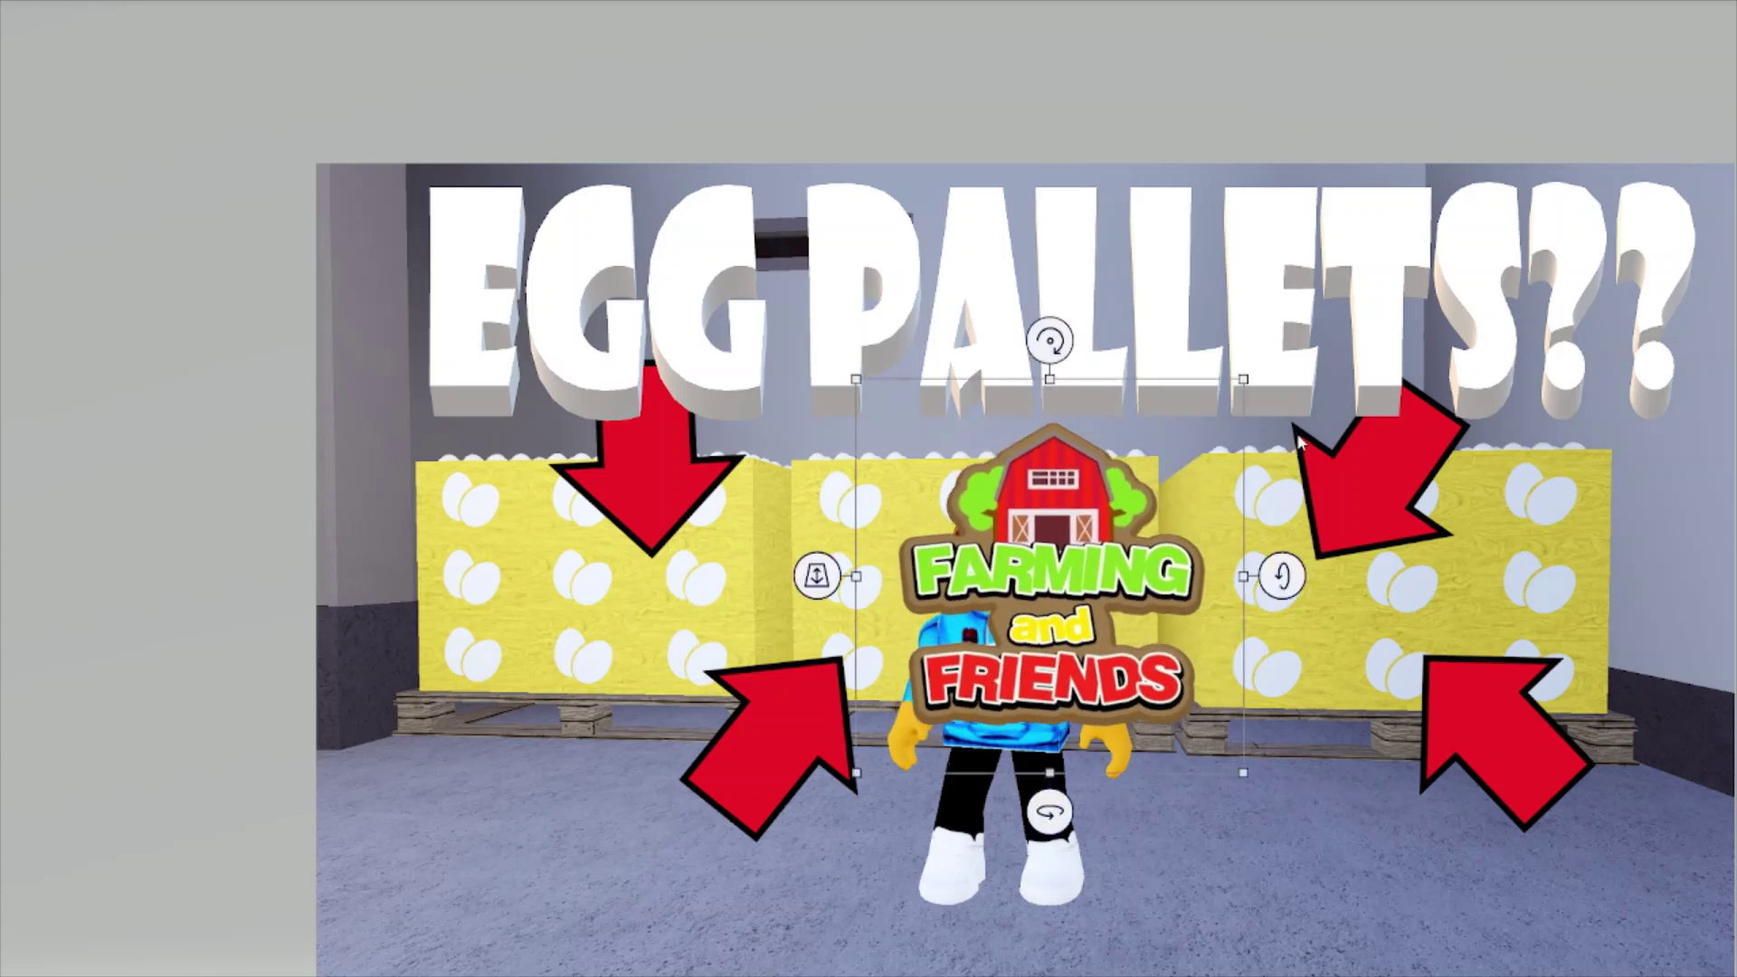
pyautogui.press('Escape')
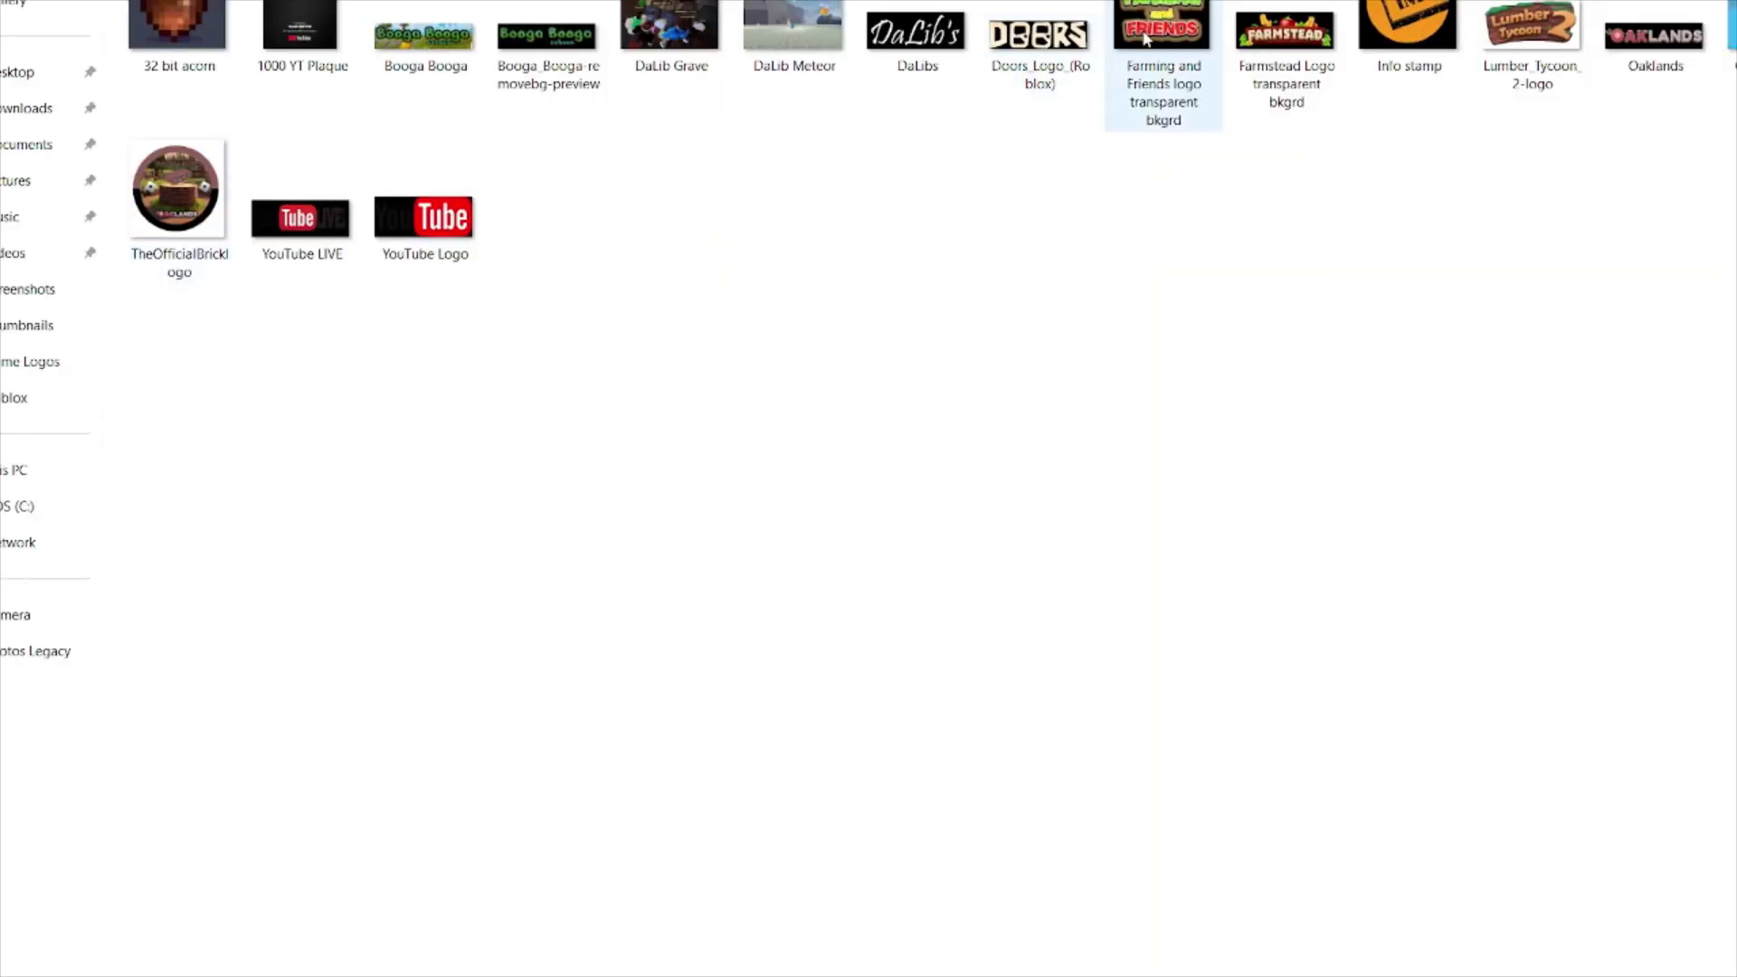
# Add the Farming and Friends logo as a flat 2D image, enlarge it over the character and deselect it
pyautogui.click(1165, 56)
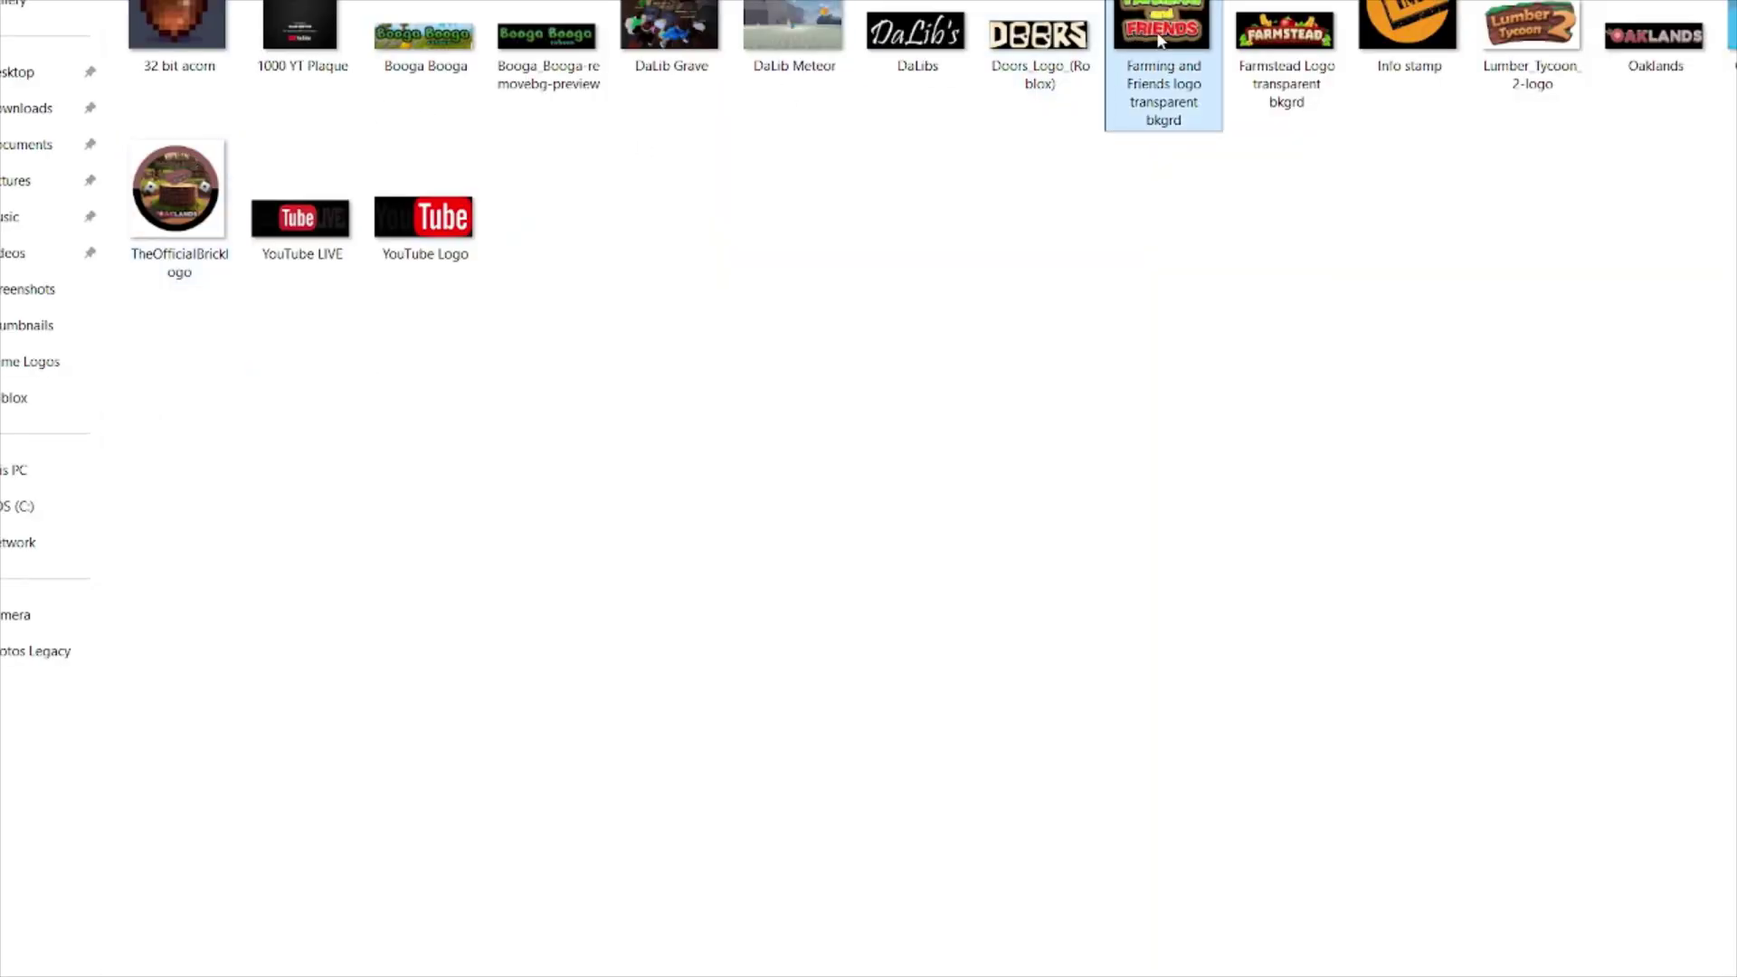
pyautogui.hotkey('ctrl', 'v')
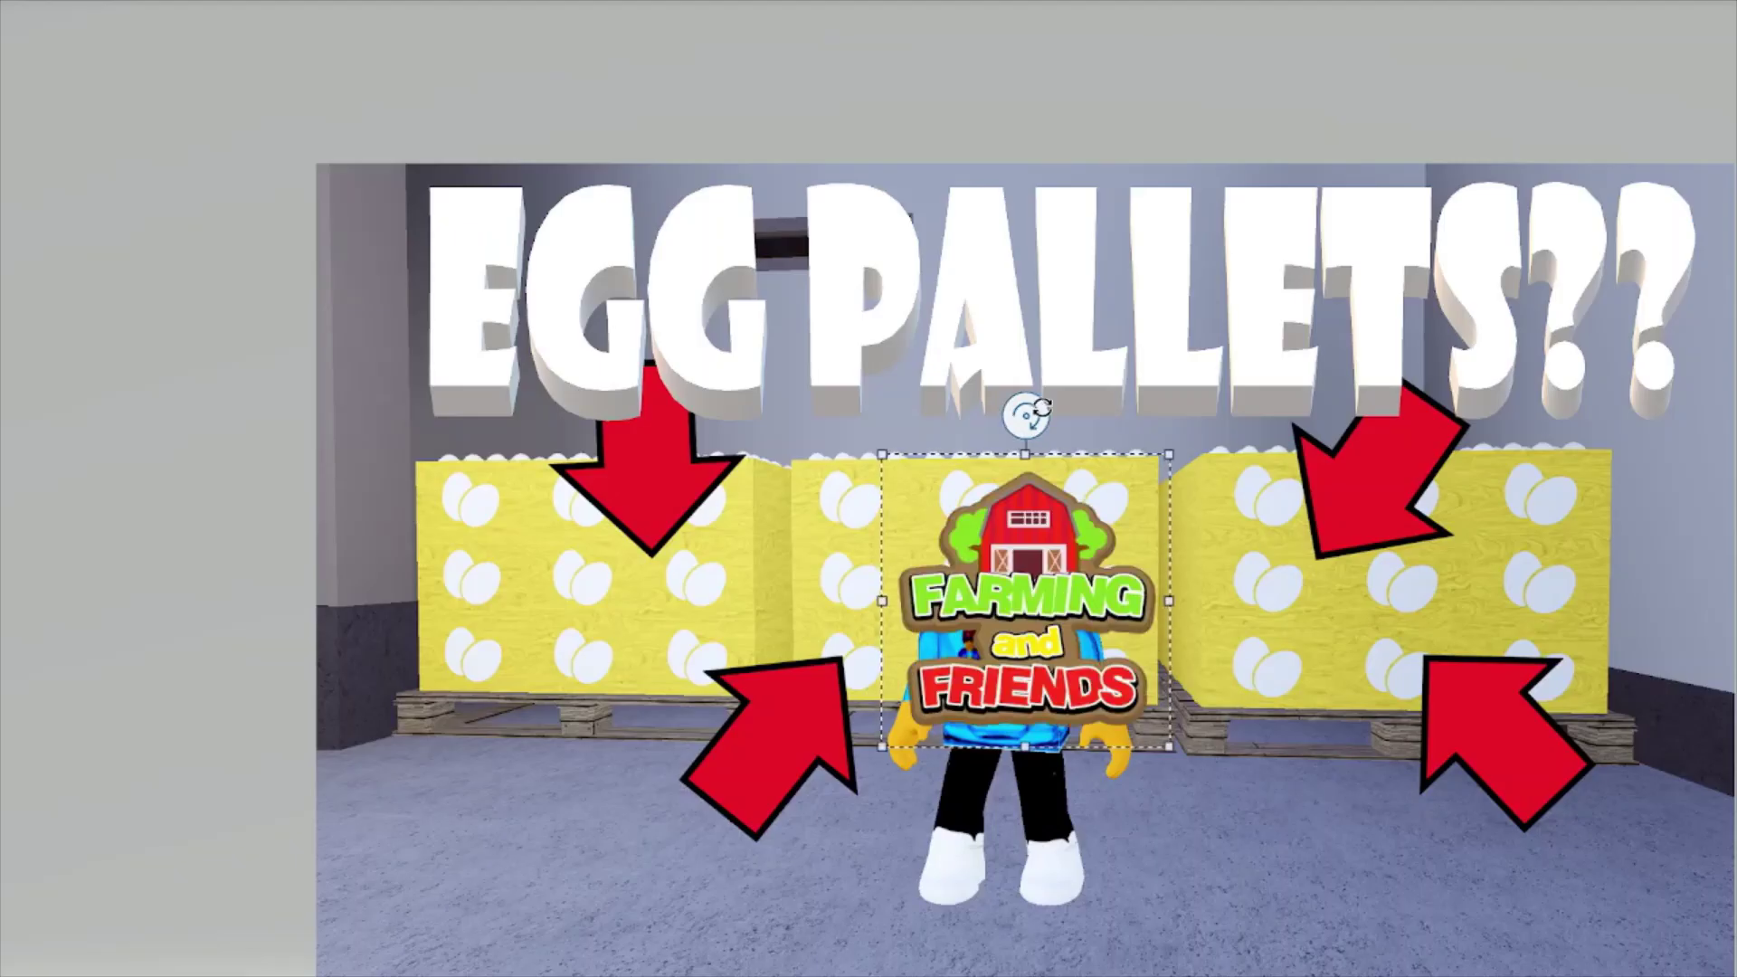
pyautogui.moveTo(1165, 452); pyautogui.dragTo(1303, 348)
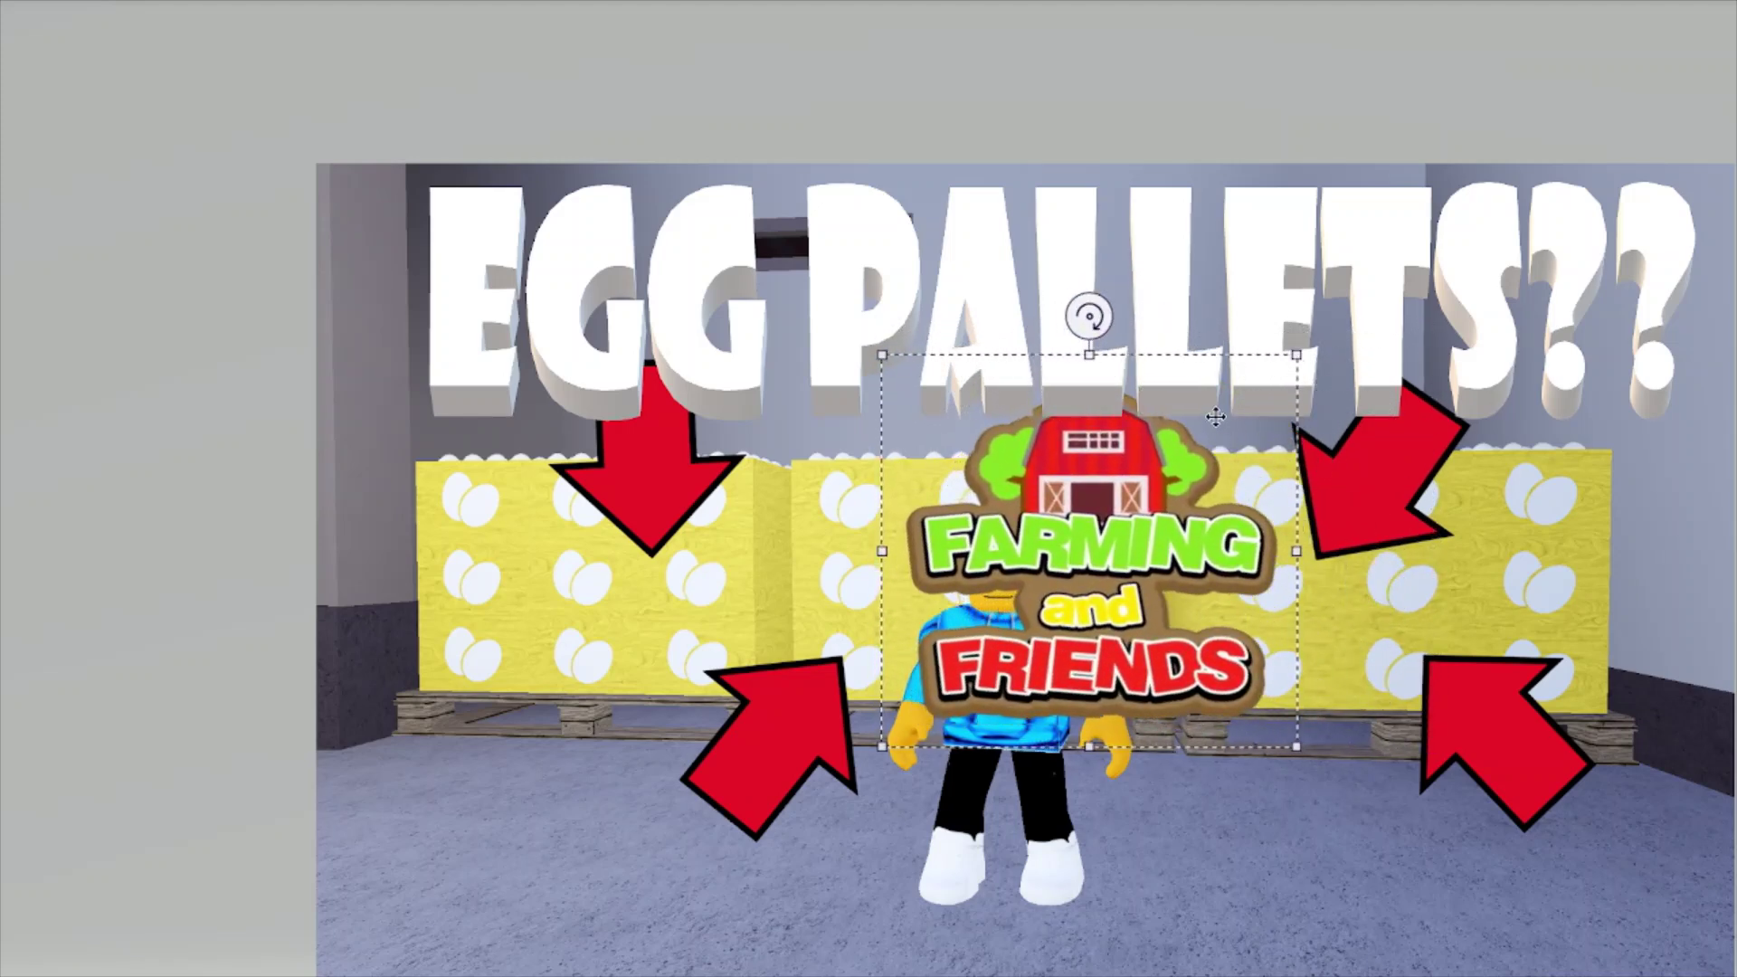
pyautogui.click(1336, 600)
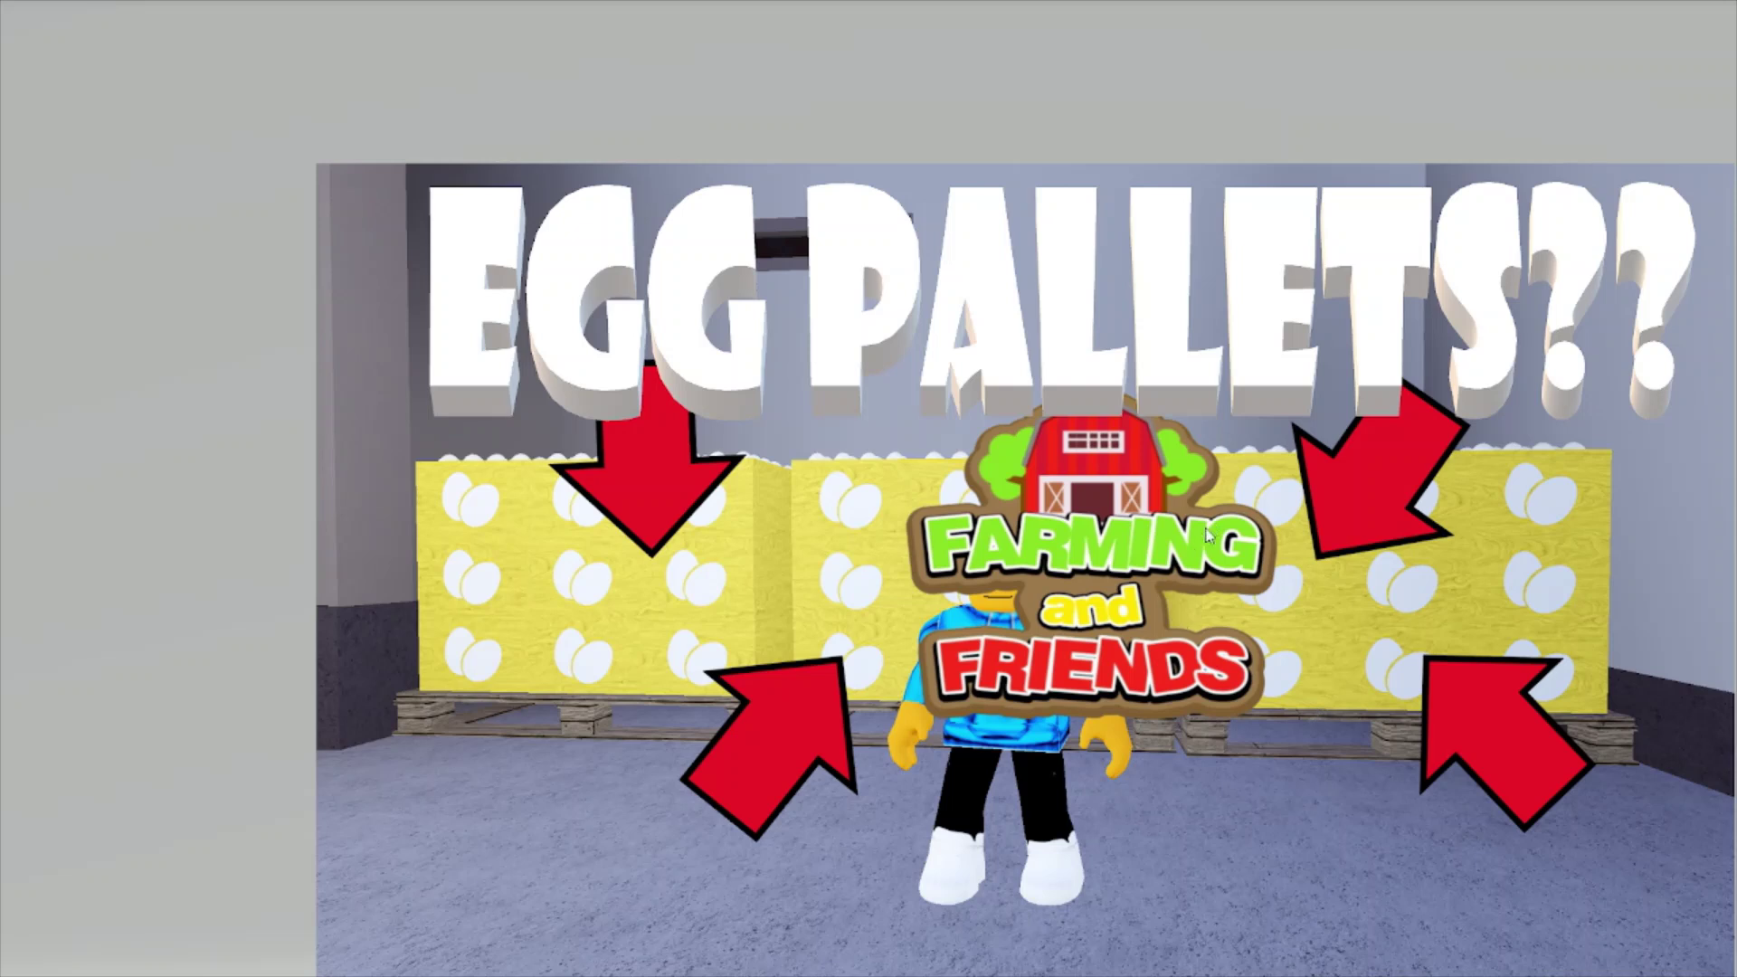
# Try to reselect the flattened Farming and Friends logo on the canvas, and undo its placement
pyautogui.moveTo(1207, 534); pyautogui.dragTo(1086, 611)
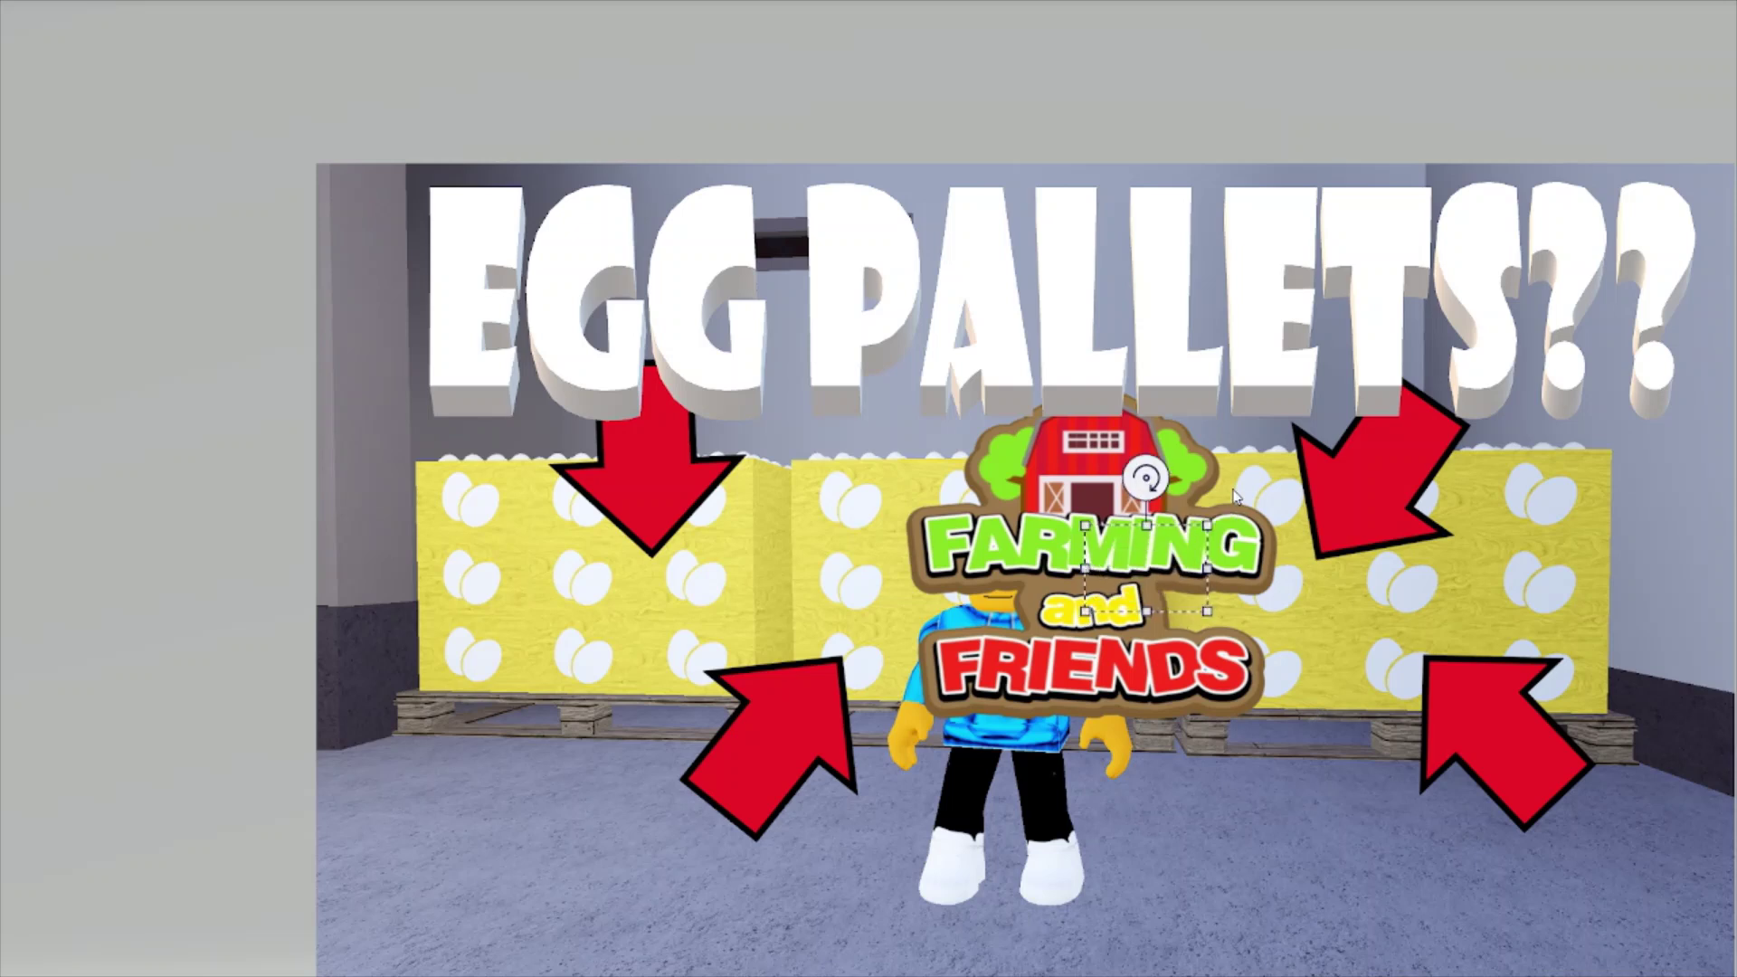
pyautogui.hotkey('ctrl', 'z')
pyautogui.hotkey('ctrl', 'z')
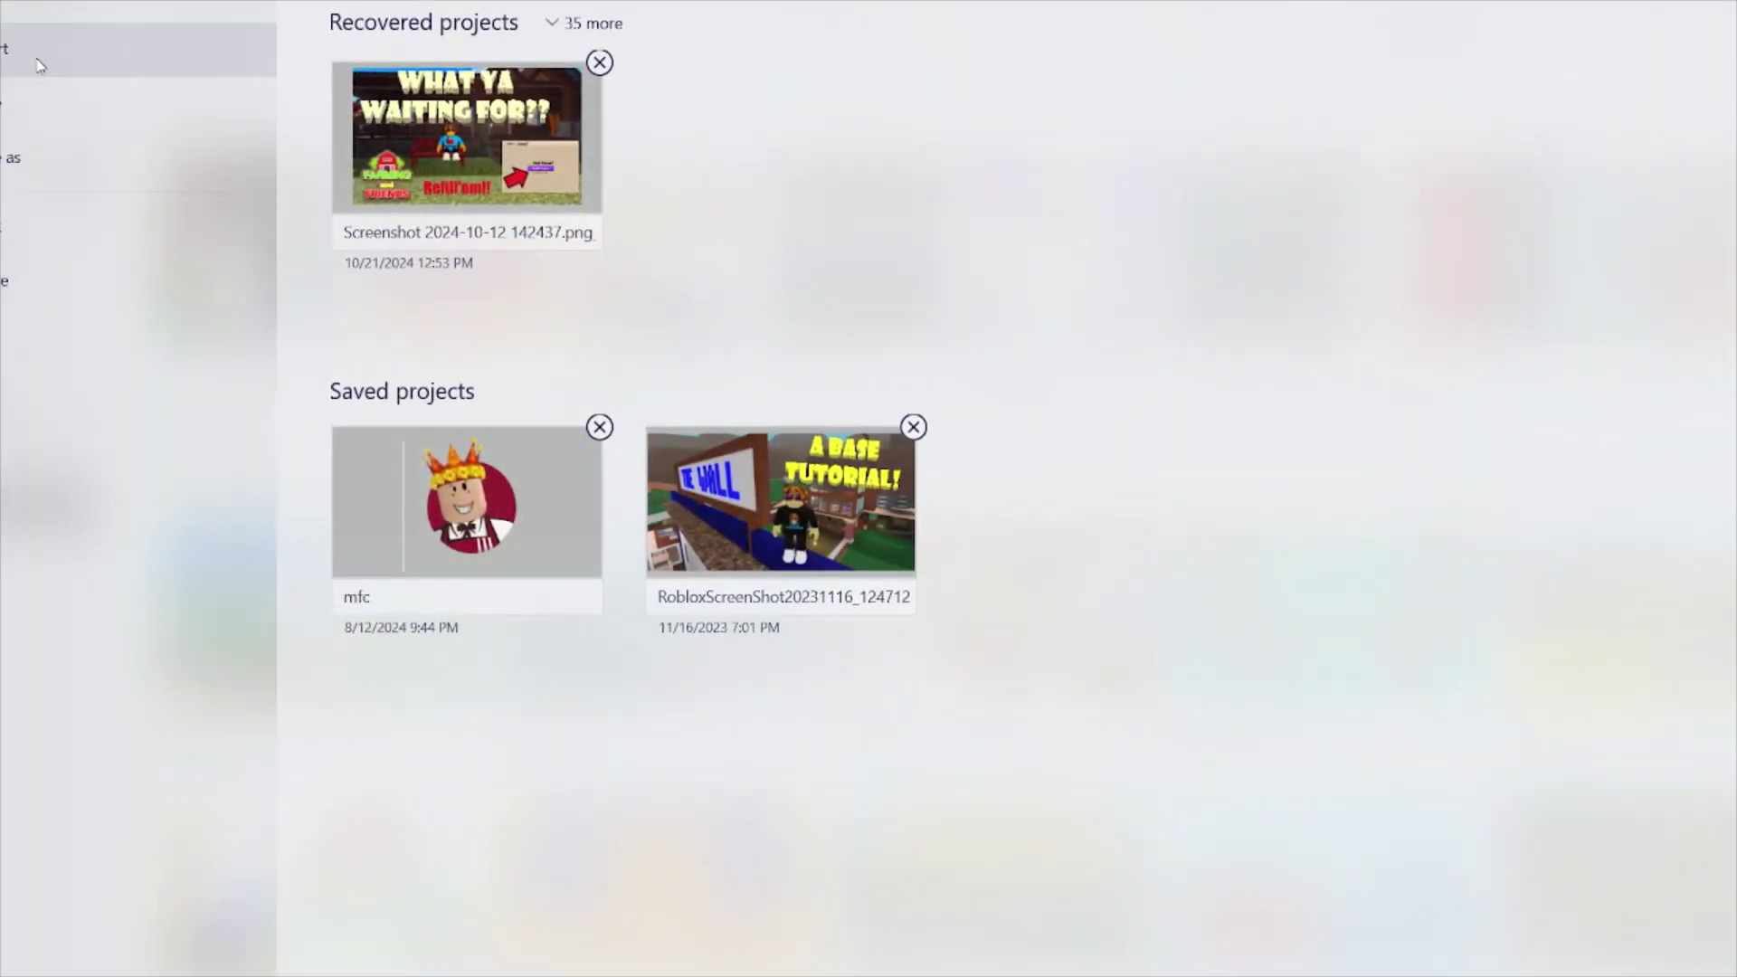
# Insert the Farming and Friends logo again as a 3D object and enlarge it proportionally
pyautogui.click(40, 65)
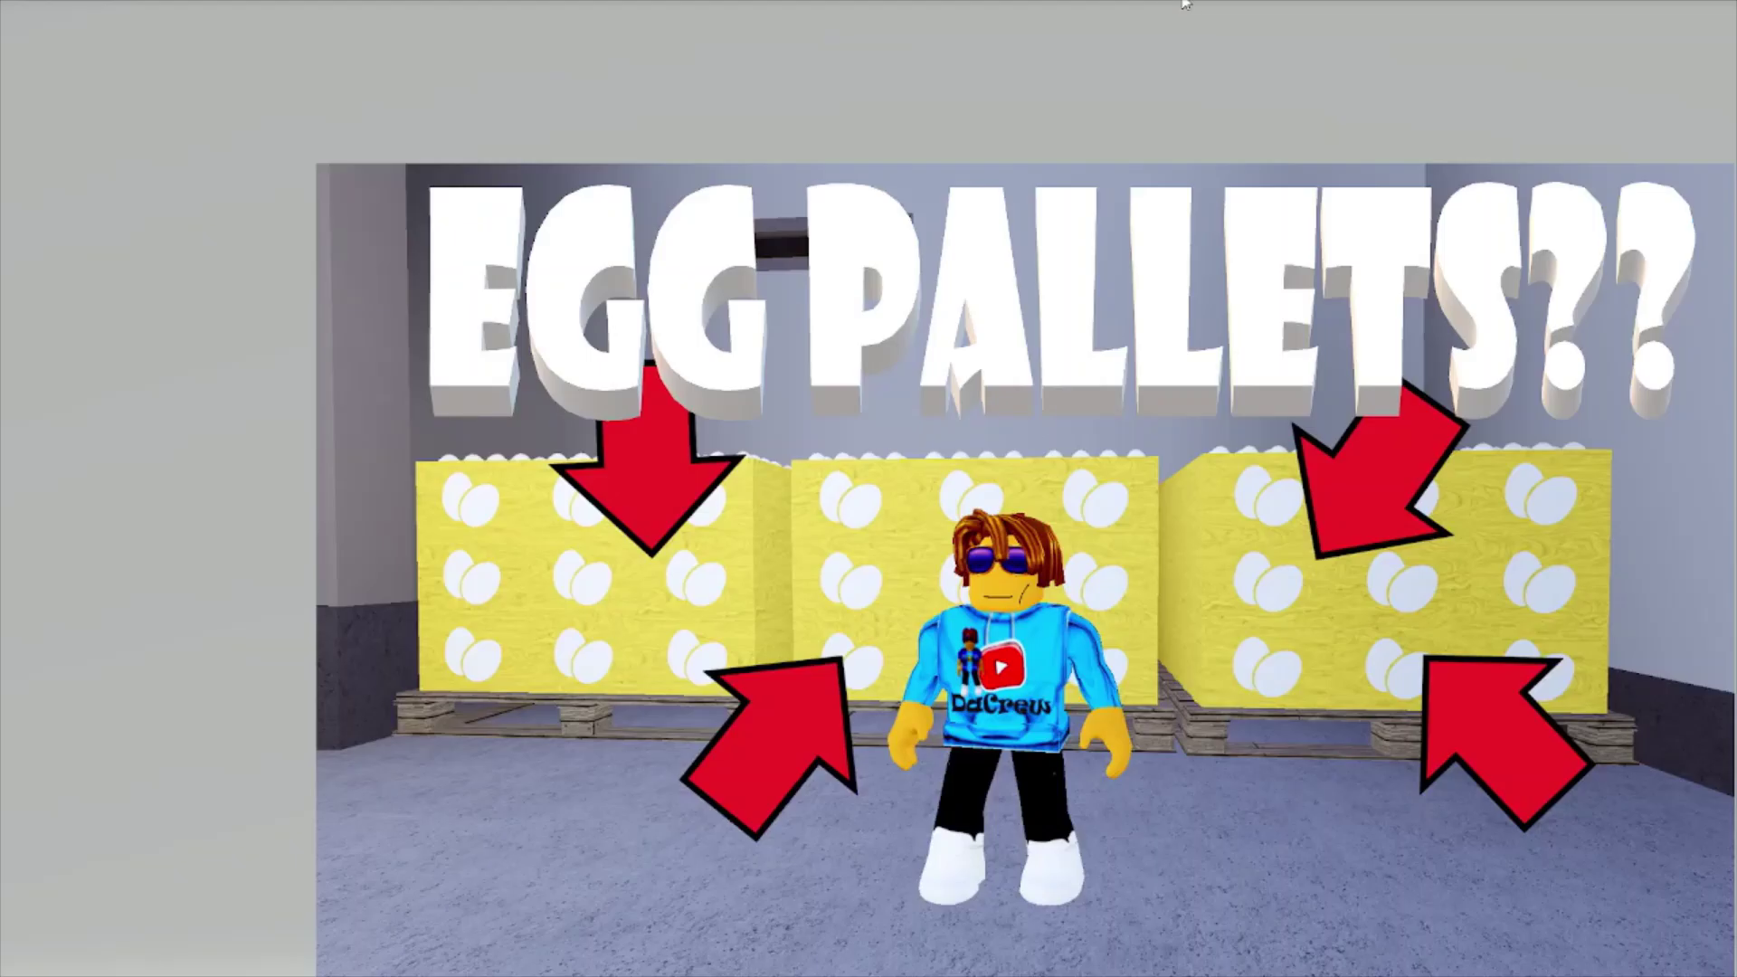
pyautogui.doubleClick(1162, 32)
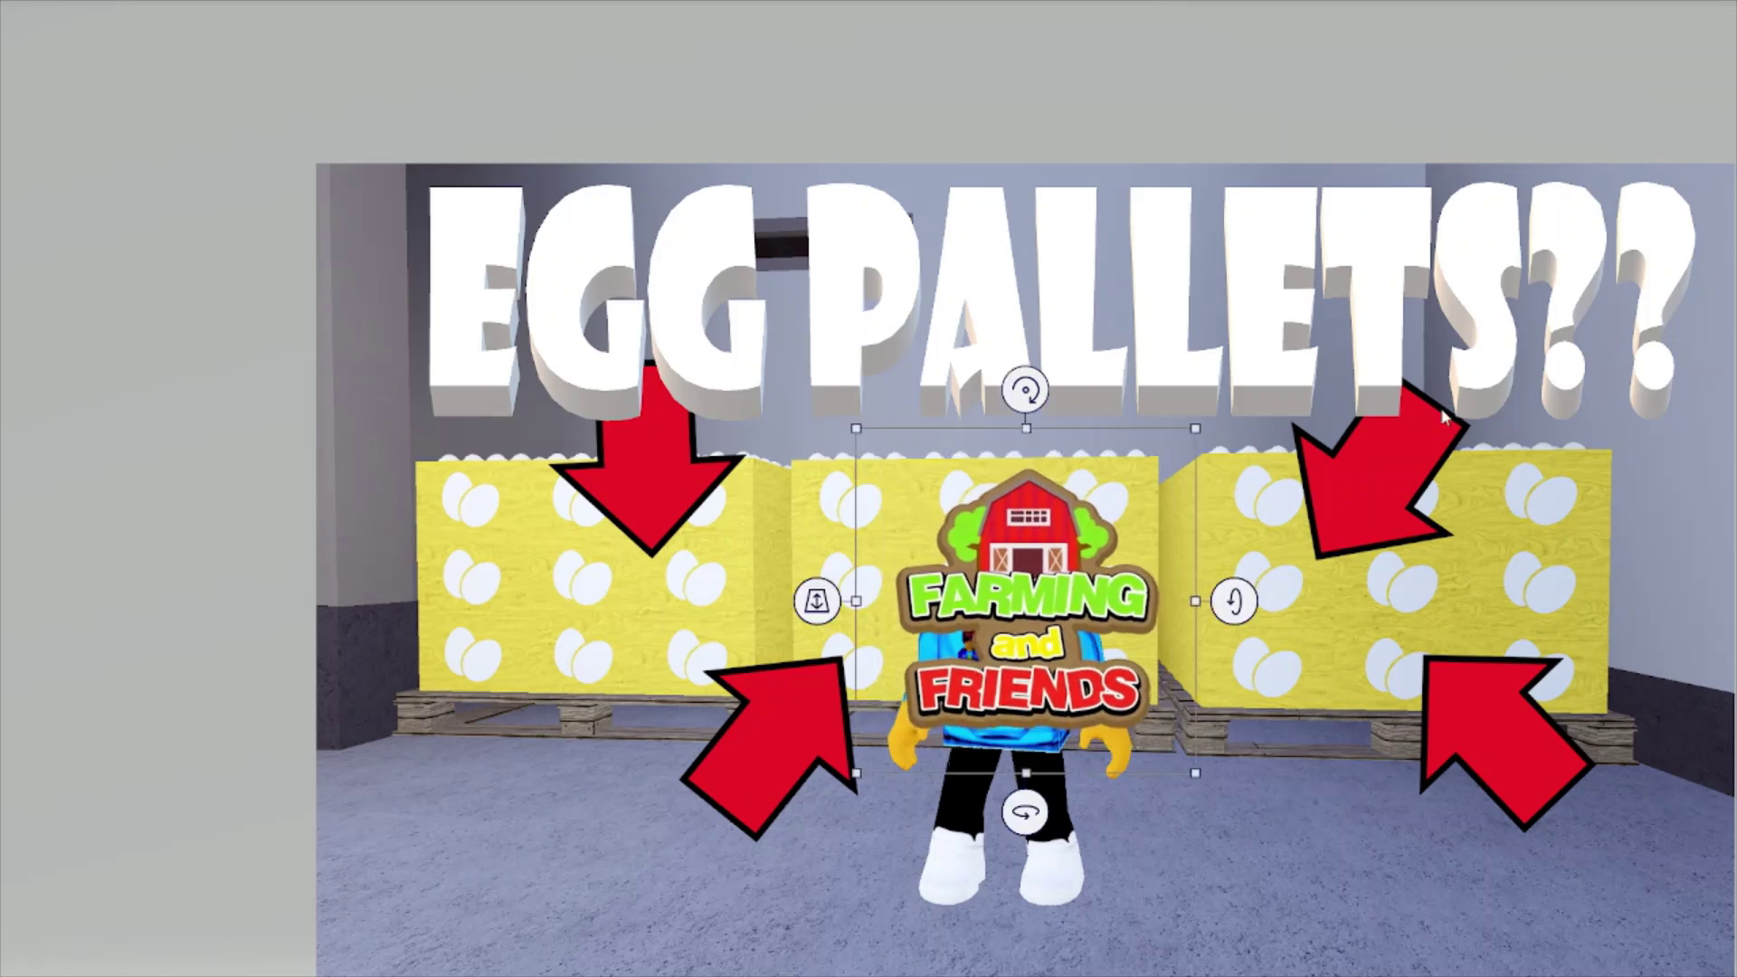
pyautogui.moveTo(1200, 425); pyautogui.dragTo(1257, 353)
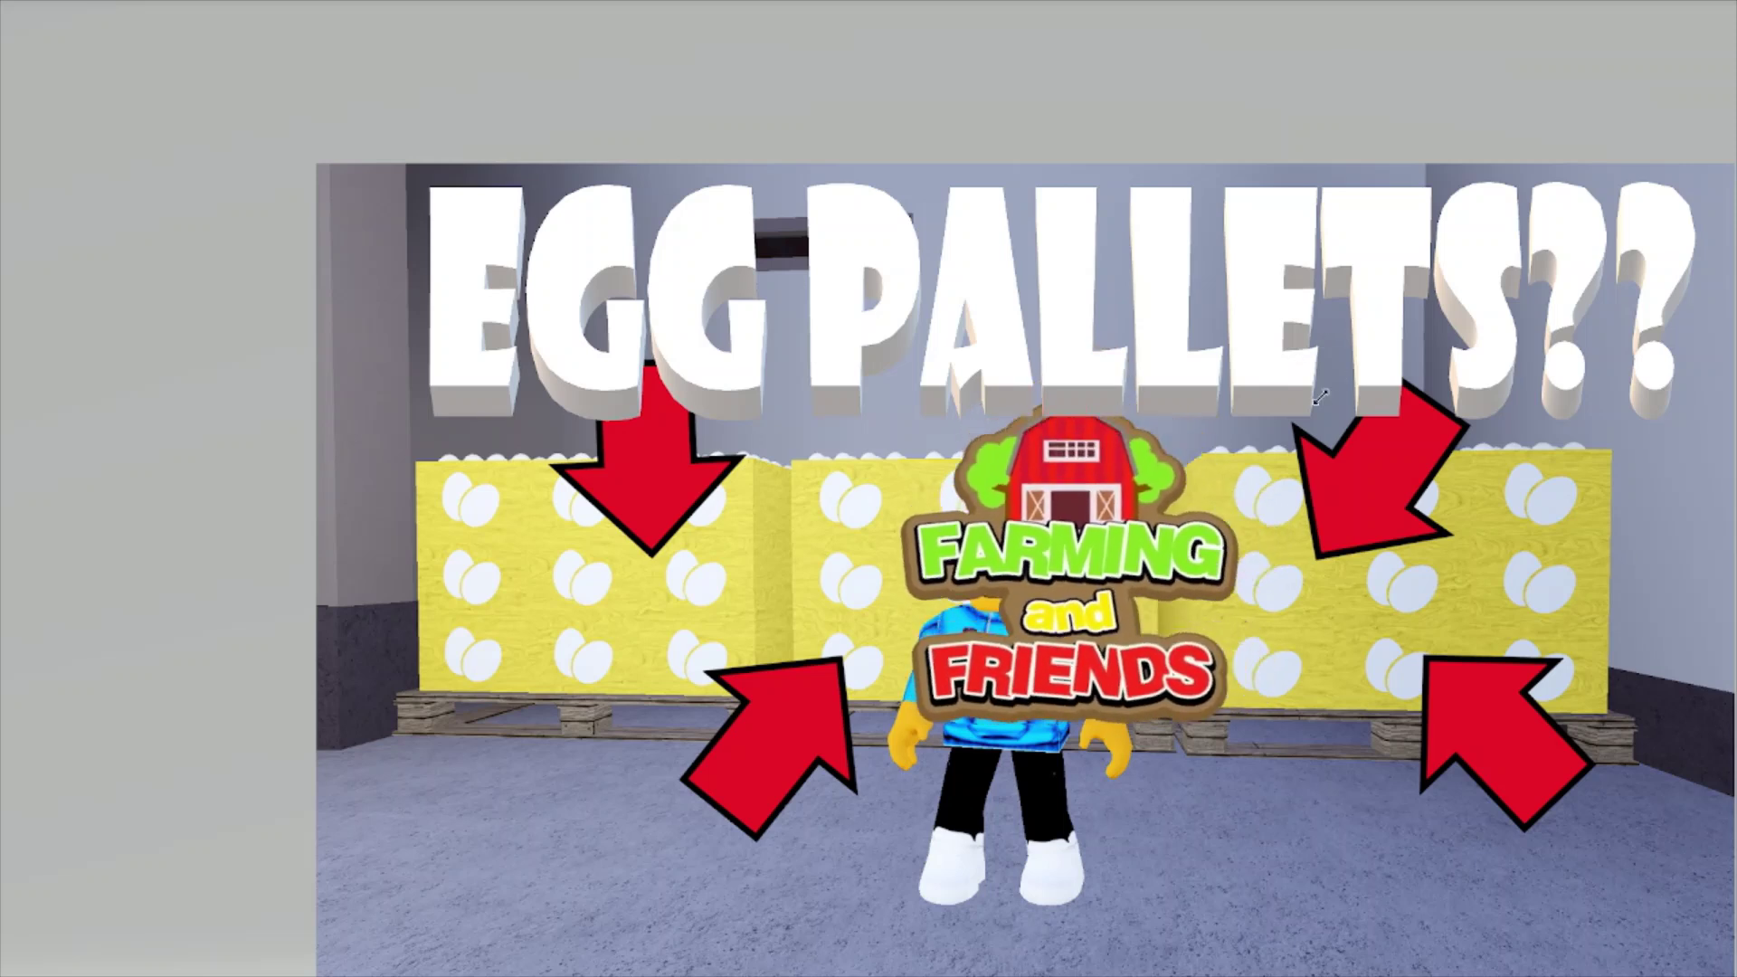
pyautogui.press('Return')
# Adjust the logo's size and place it low in the thumbnail, between the character and the arrow at the right pallet's lower edge
pyautogui.moveTo(1061, 498); pyautogui.dragTo(556, 797)
pyautogui.moveTo(707, 683); pyautogui.dragTo(788, 594)
pyautogui.moveTo(591, 769); pyautogui.dragTo(1330, 770)
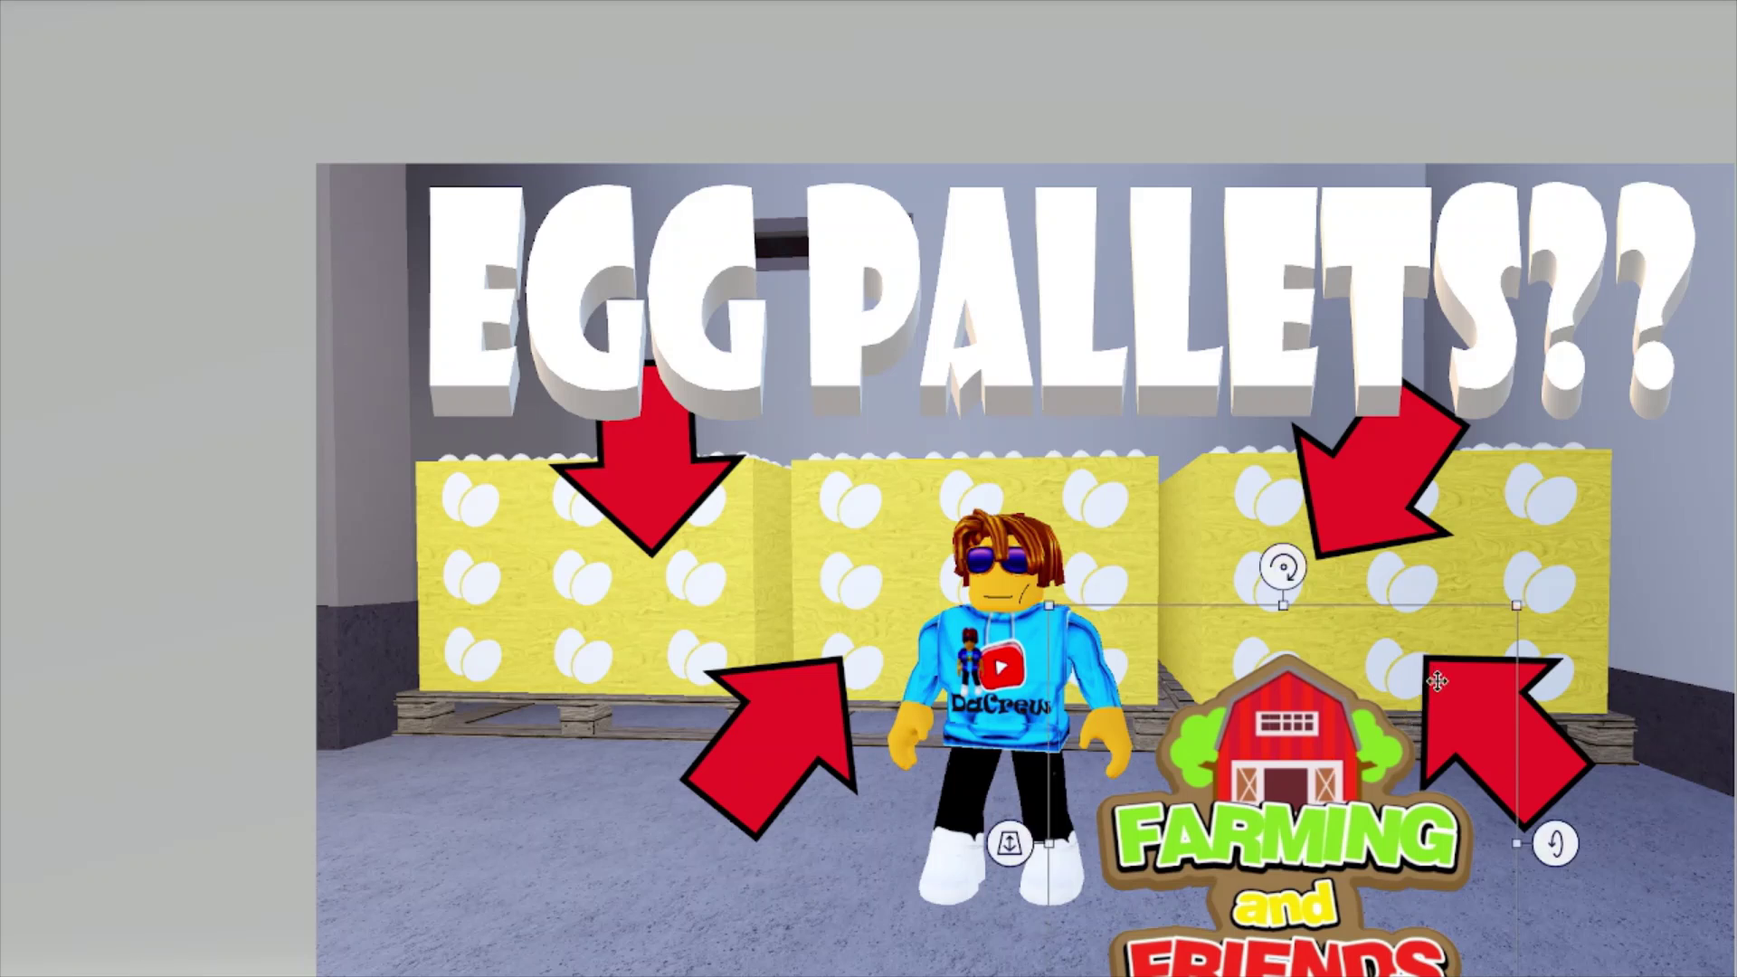
pyautogui.moveTo(1518, 611); pyautogui.dragTo(1503, 624)
pyautogui.moveTo(1295, 769); pyautogui.dragTo(1285, 815)
pyautogui.click(453, 817)
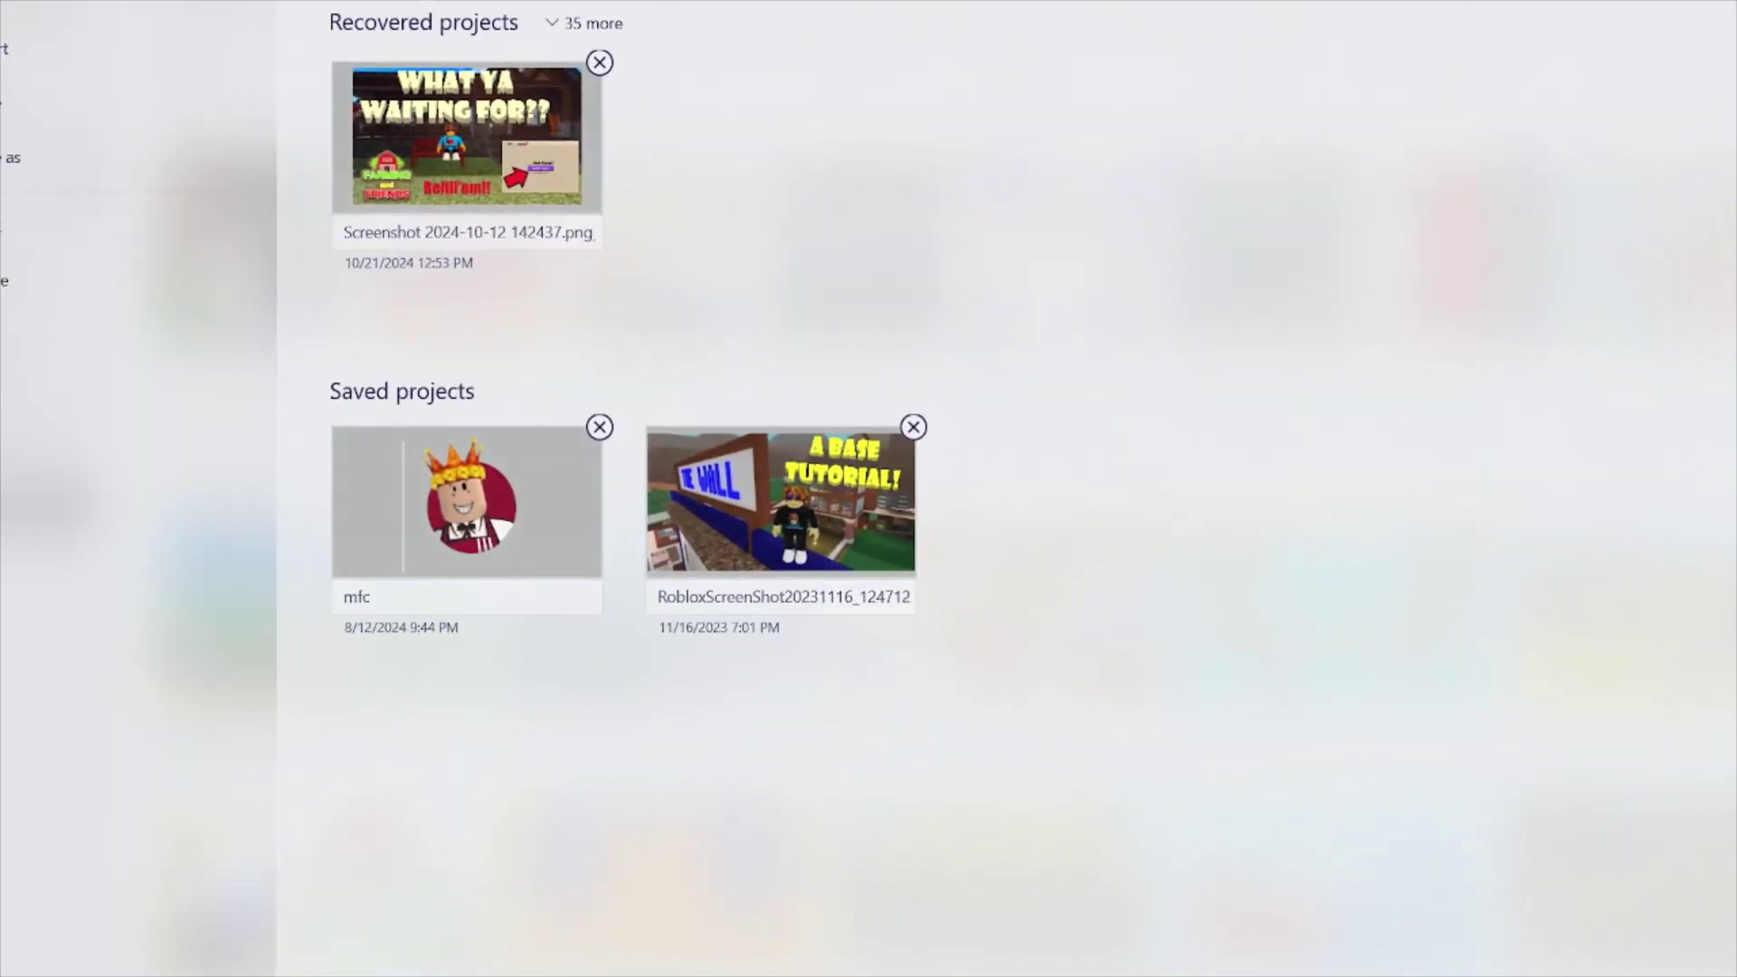
# Save the thumbnail as an image in the Thumbnails folder, picking "11012024 FaF-We Have Bees-tn" as the basis for its file name
pyautogui.click(34, 159)
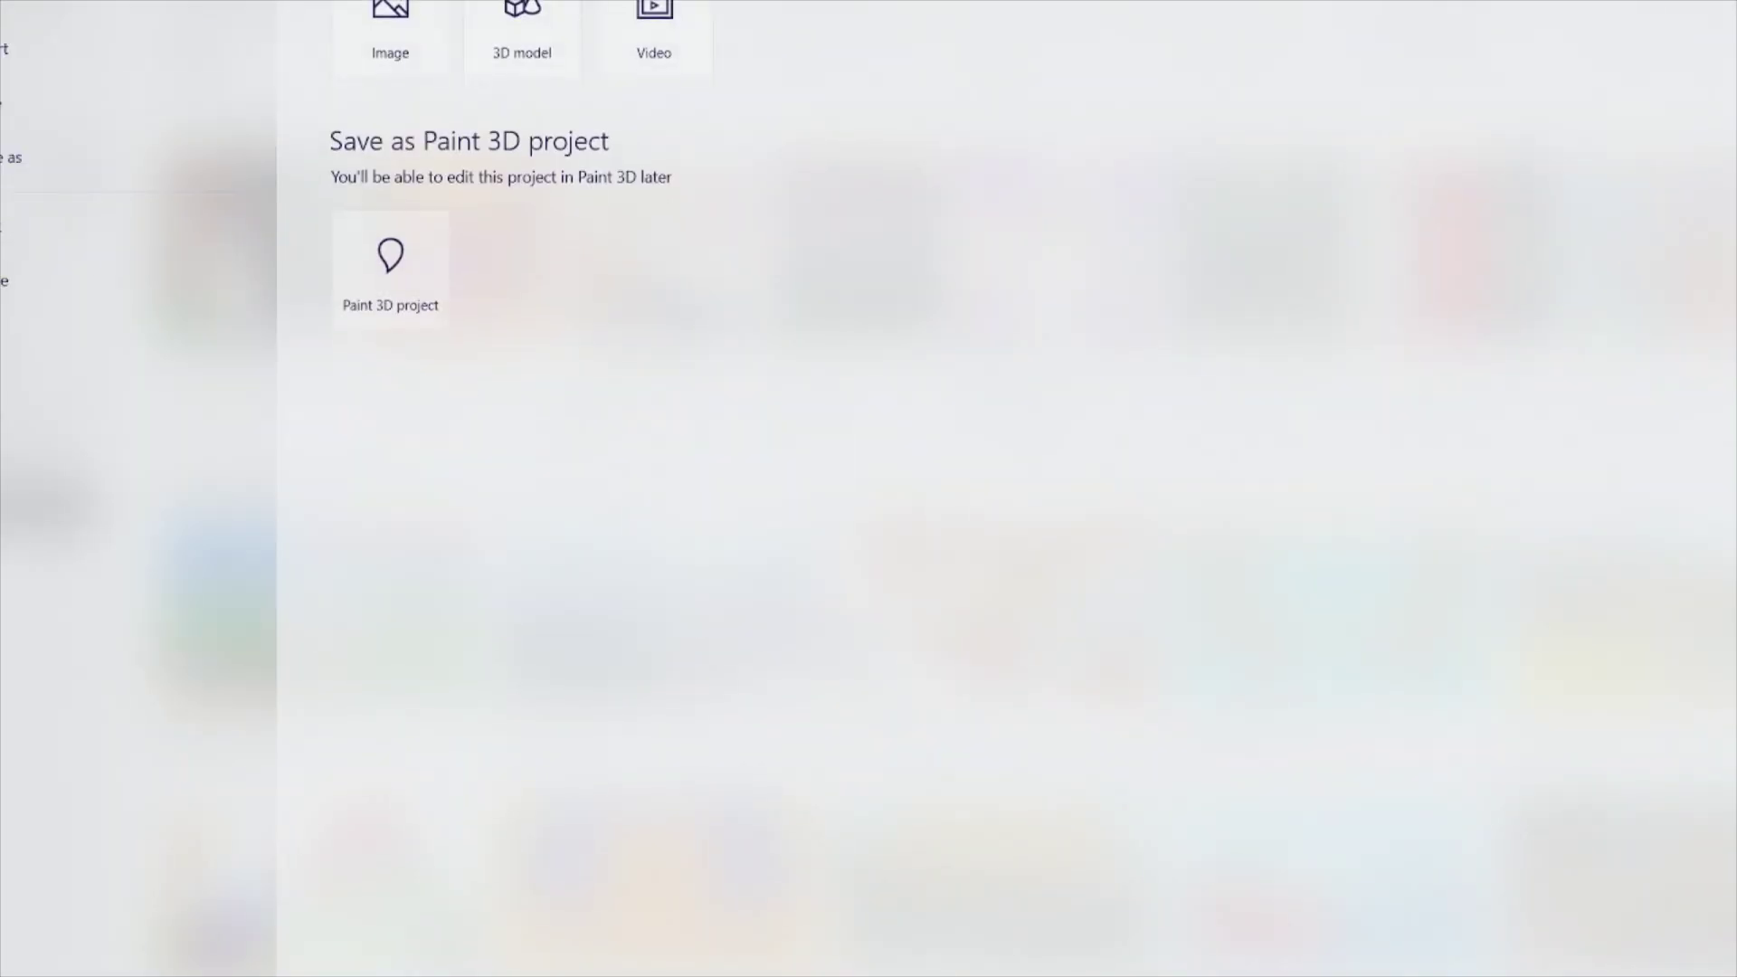
pyautogui.click(403, 52)
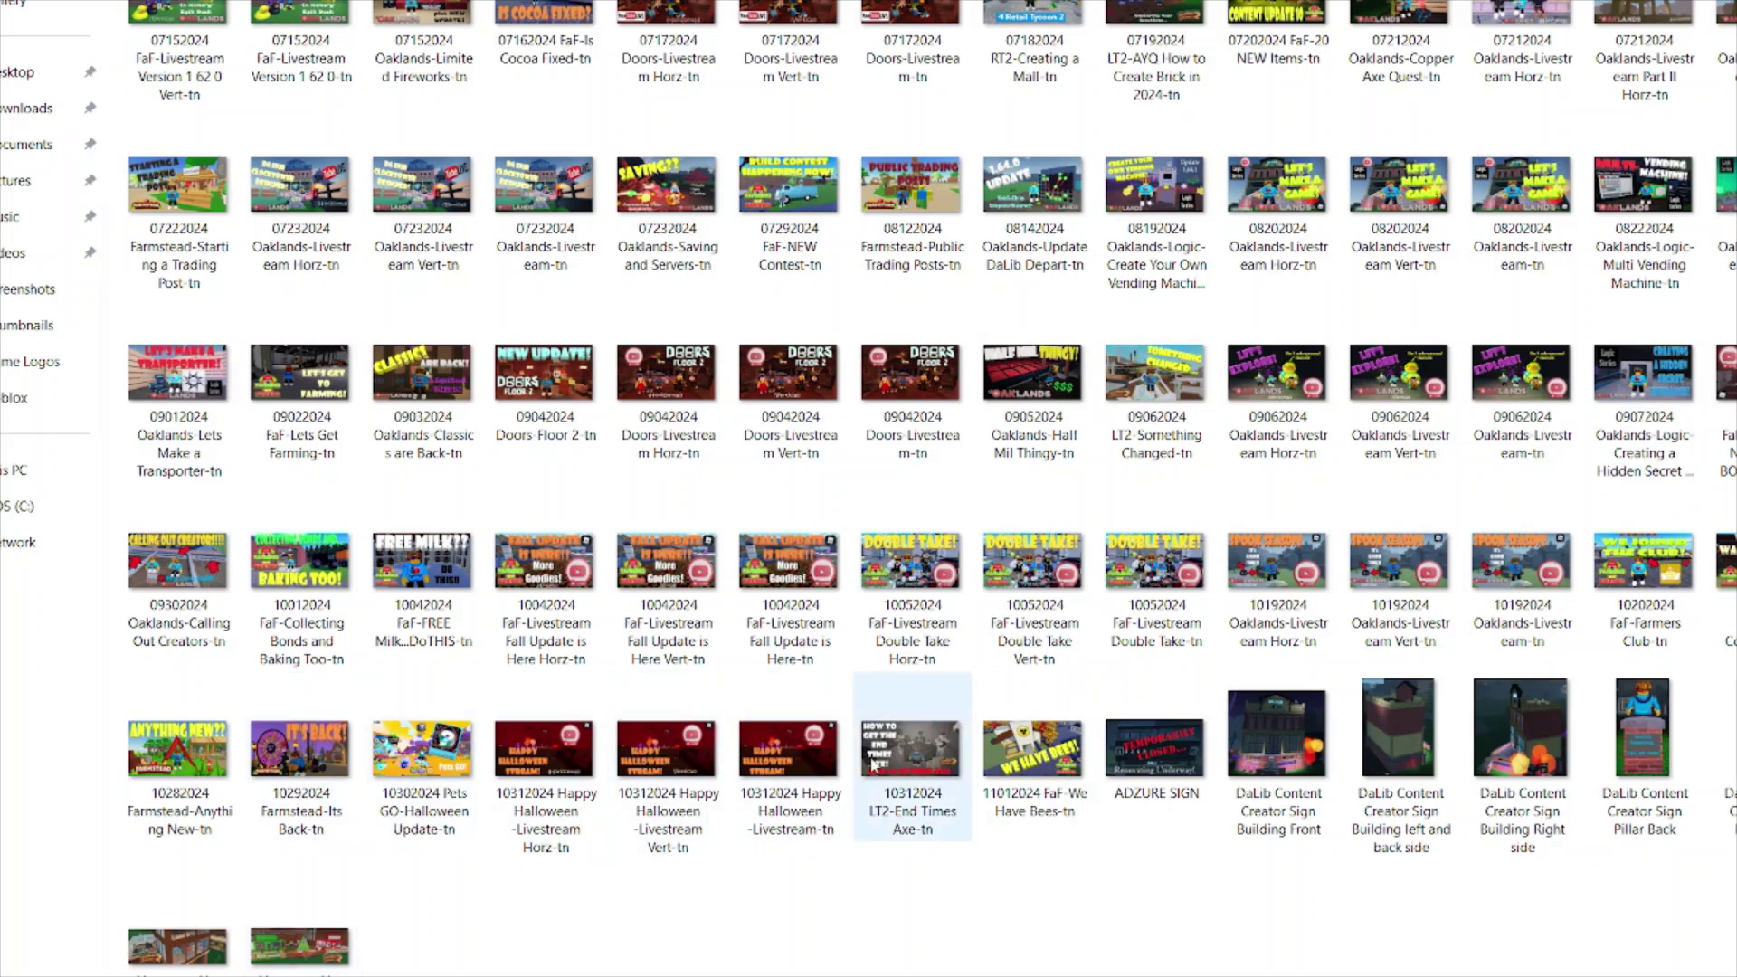
pyautogui.click(1005, 767)
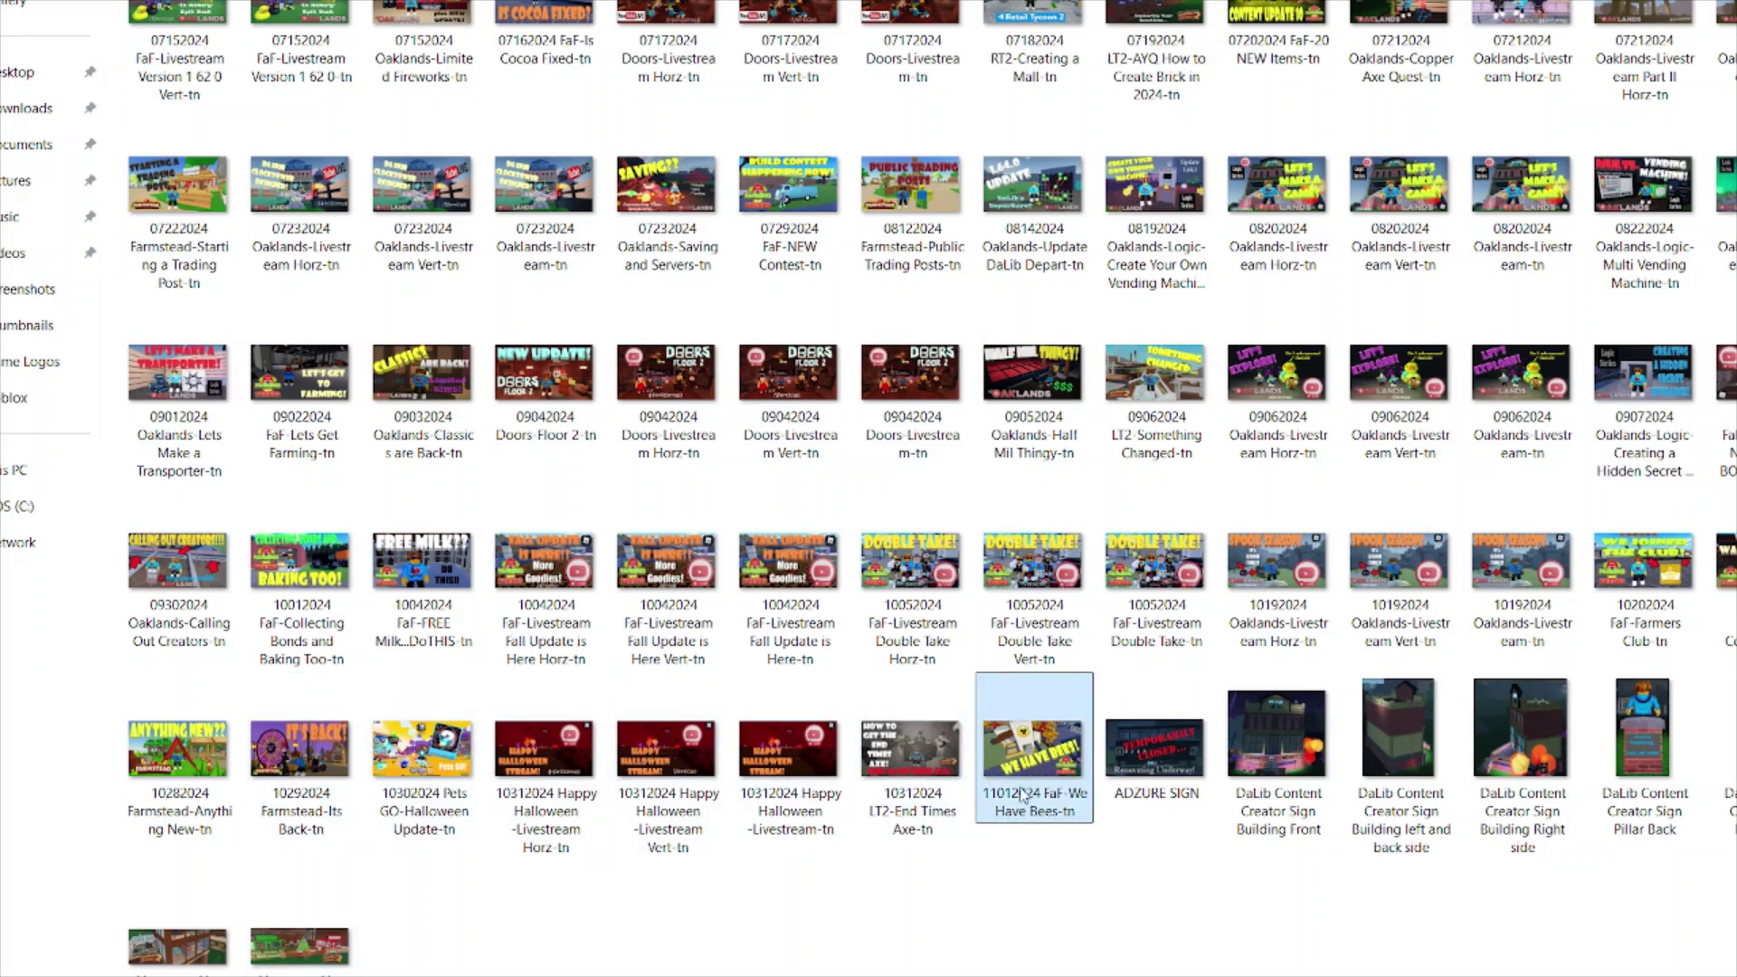